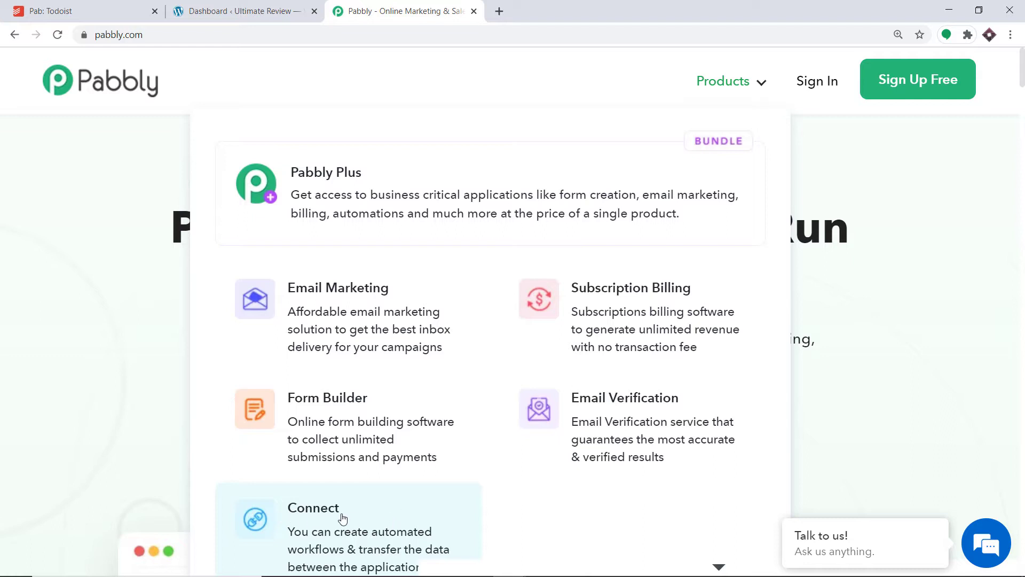
Step: Open the Pabbly Connect product page, sign in to the account and access the Connect application
click(342, 516)
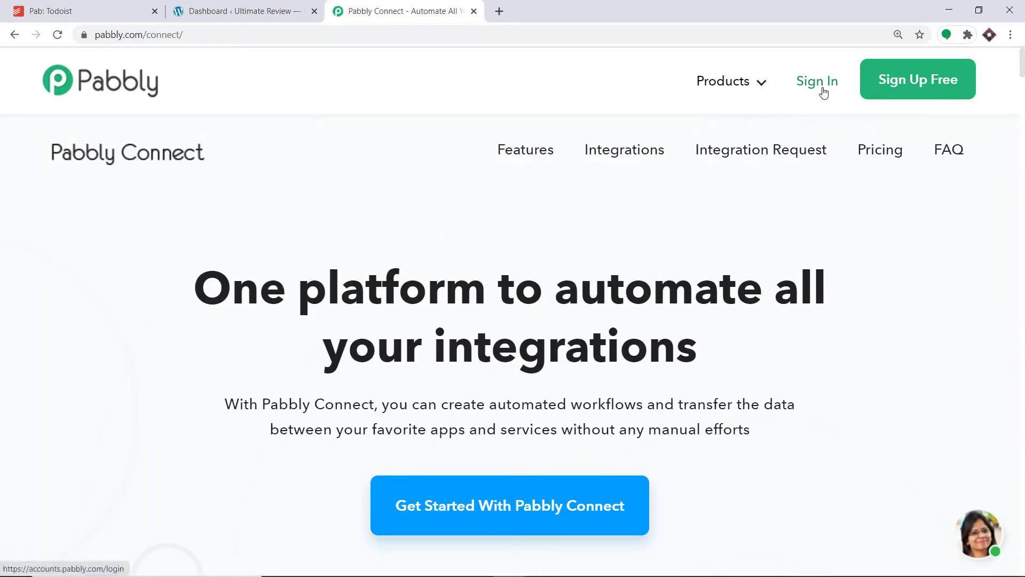
click(824, 93)
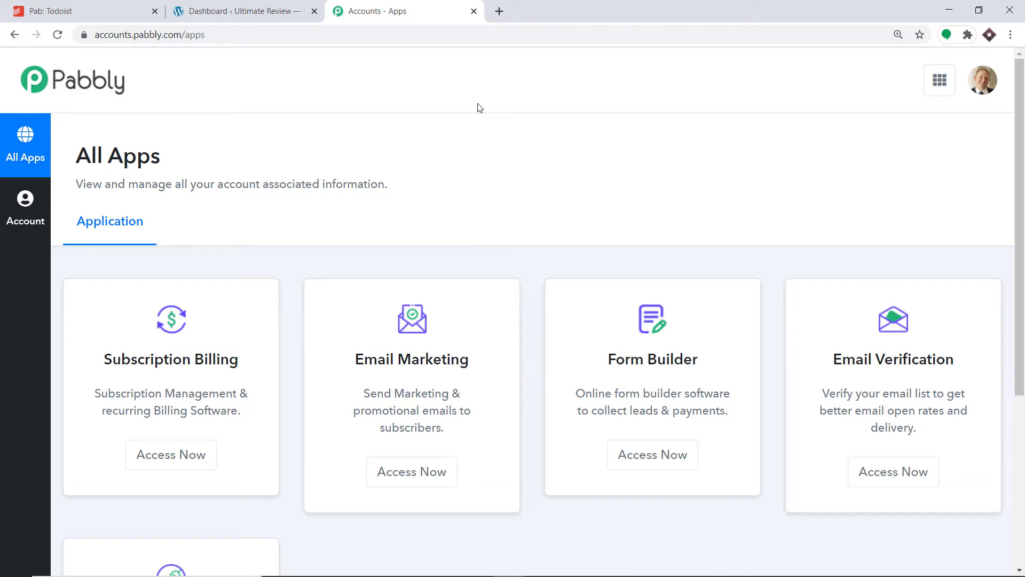
scroll(497, 131, down, 5)
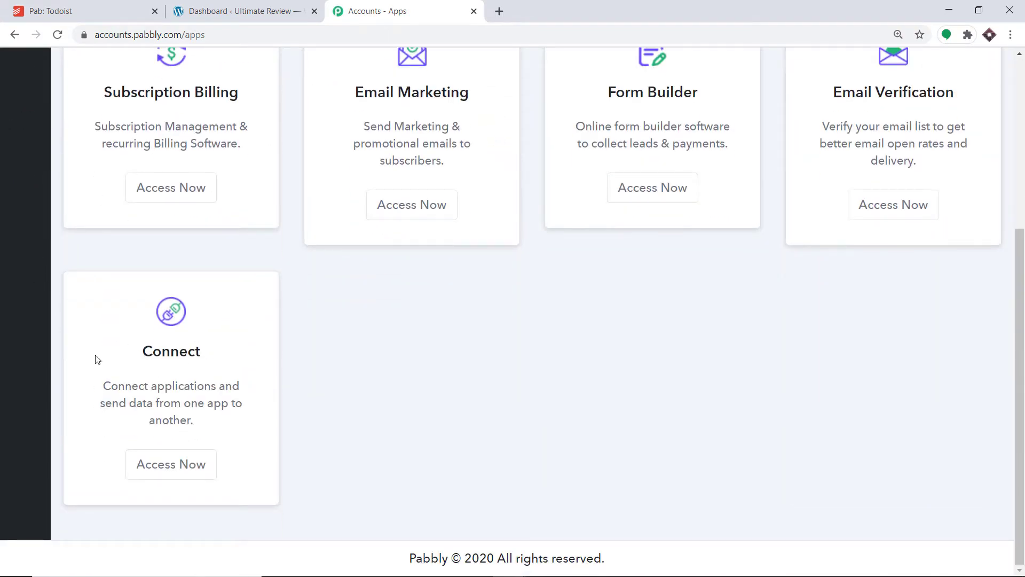
click(178, 467)
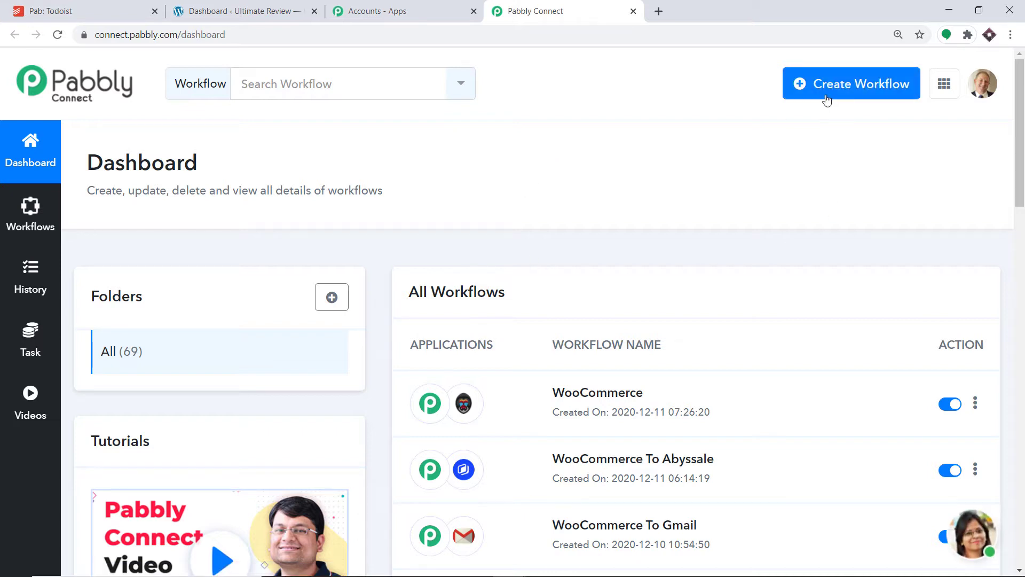
Step: Create a new workflow named "WooCommerce To Todoist"
click(889, 97)
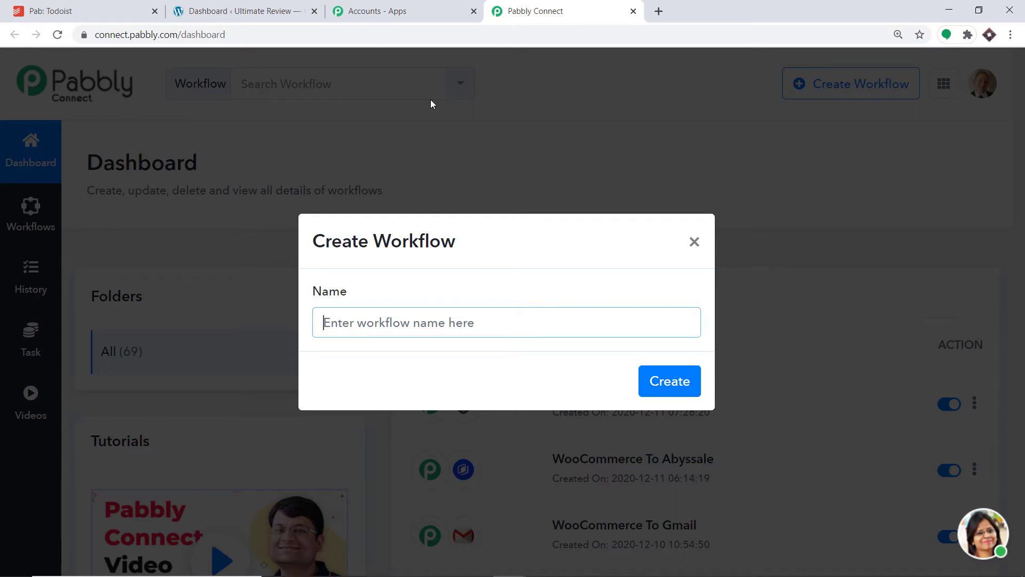
text(Woo)
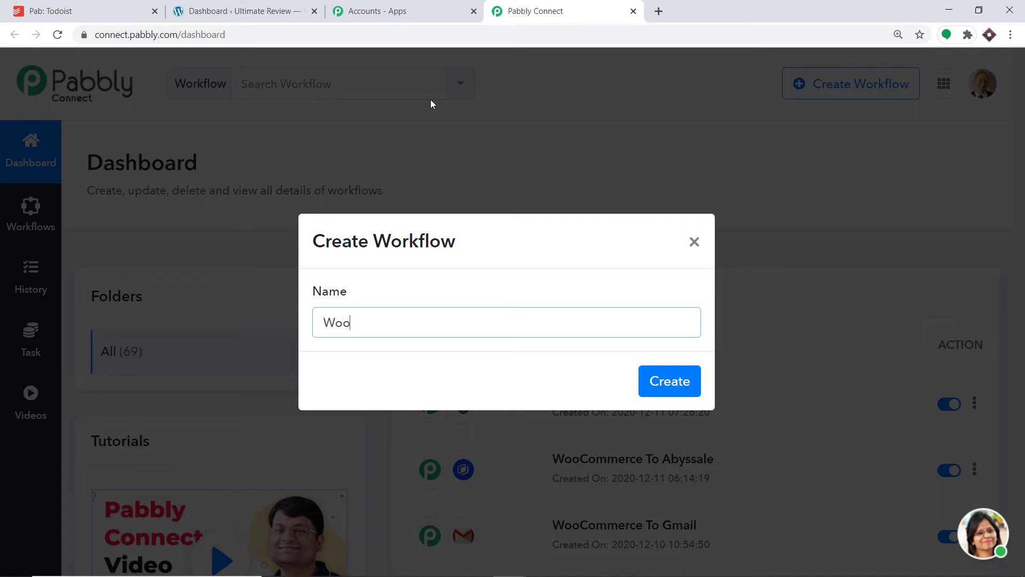
text(Commerce T)
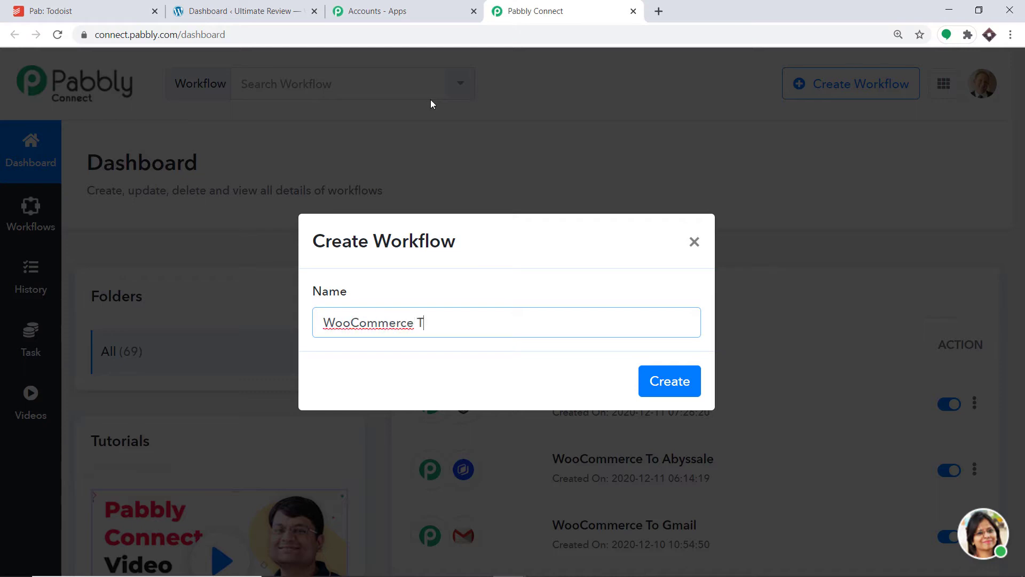
text(o Todoist)
click(673, 383)
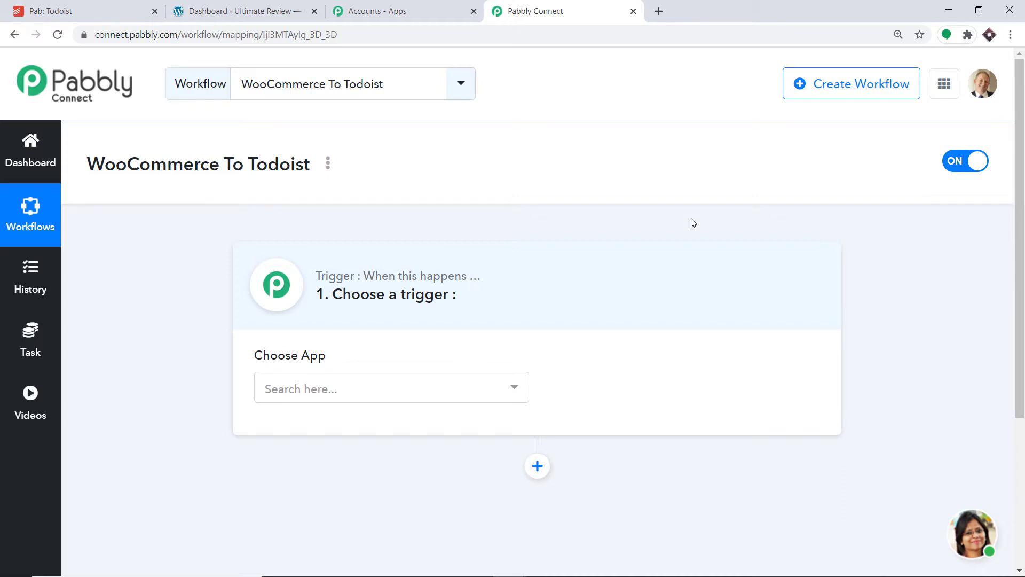
Step: Set the workflow's trigger app to WooCommerce with New Order Created as the trigger event
click(408, 394)
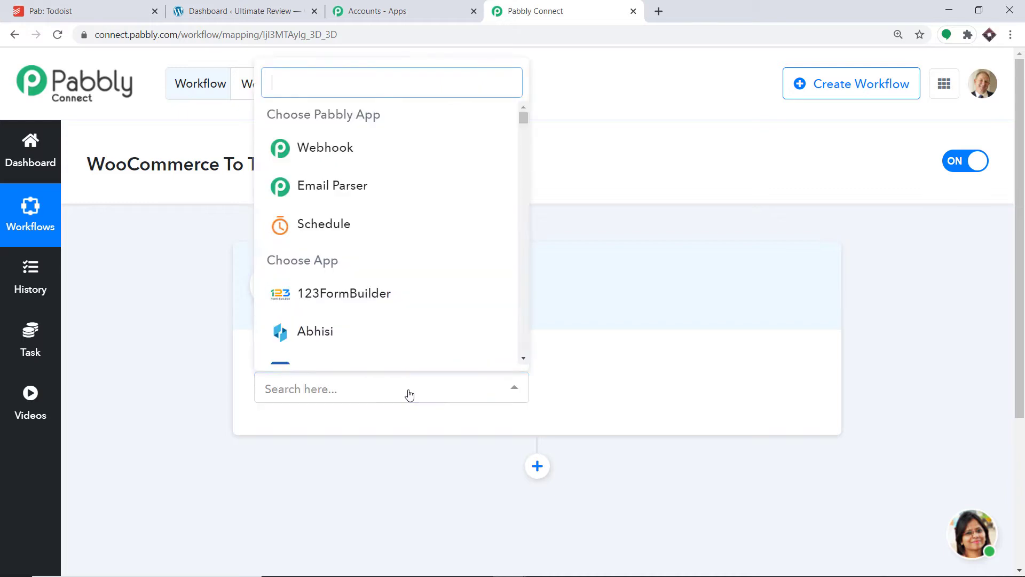
text(wo)
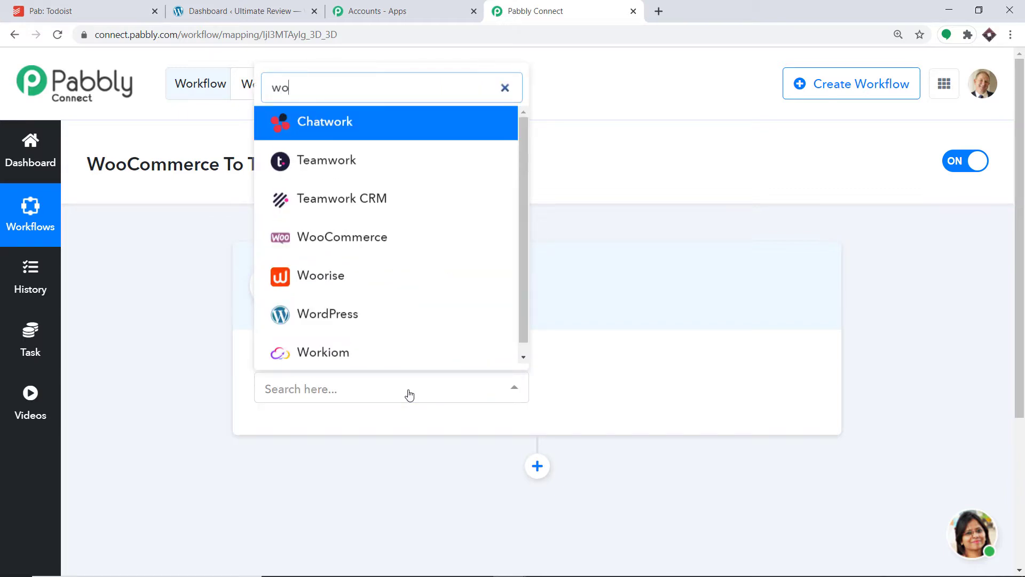
text(o)
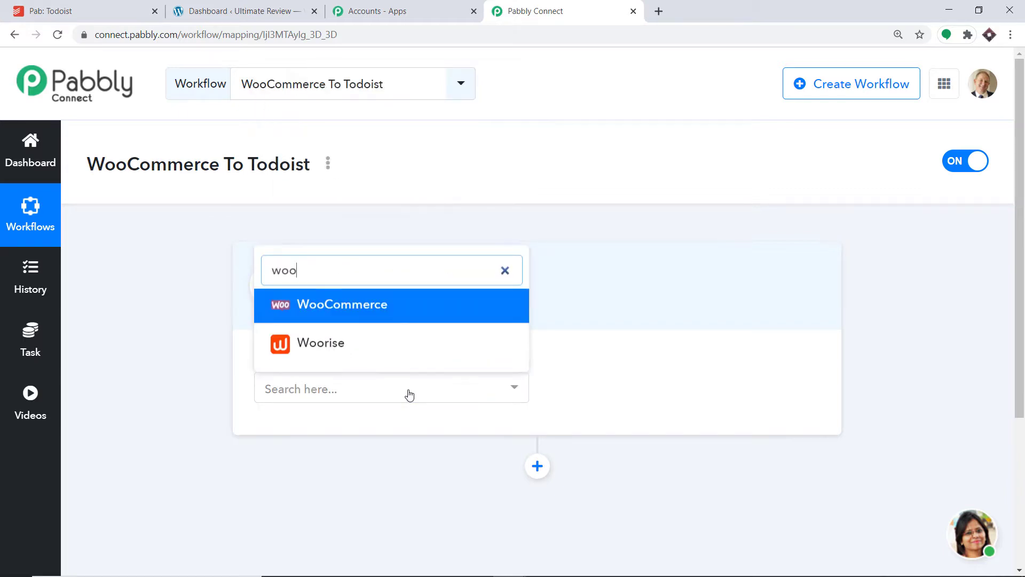
click(387, 309)
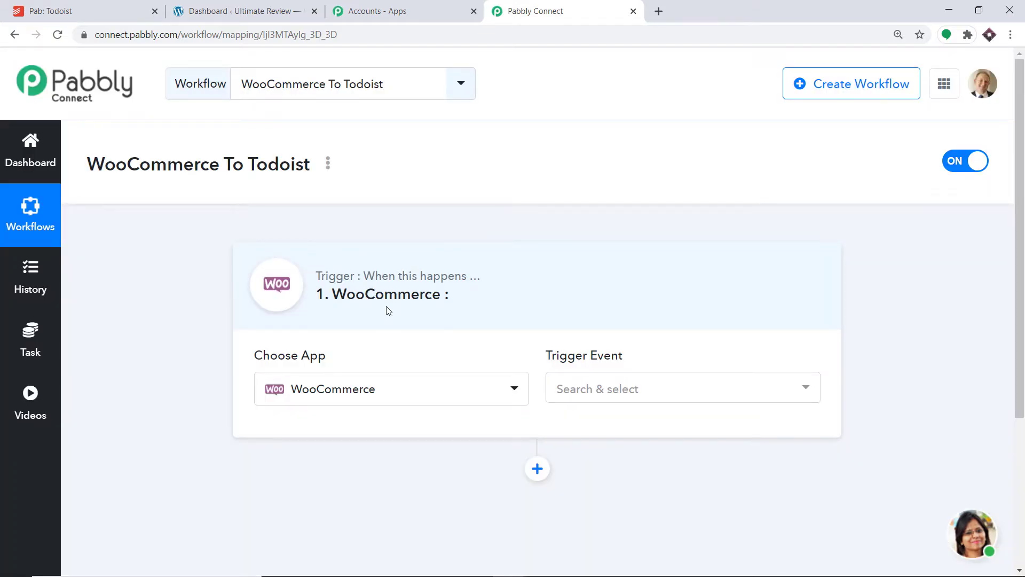
click(643, 391)
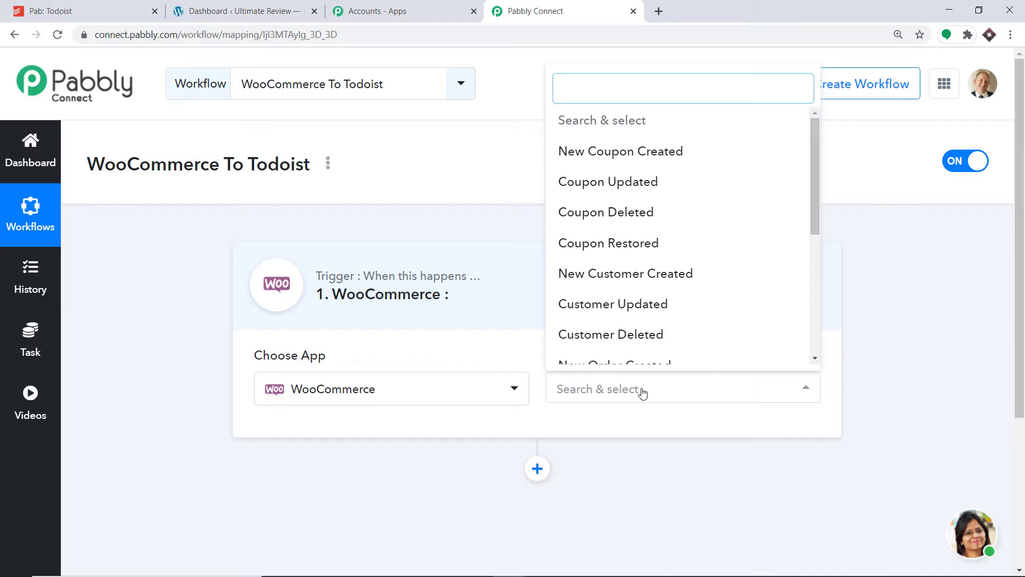
text(new)
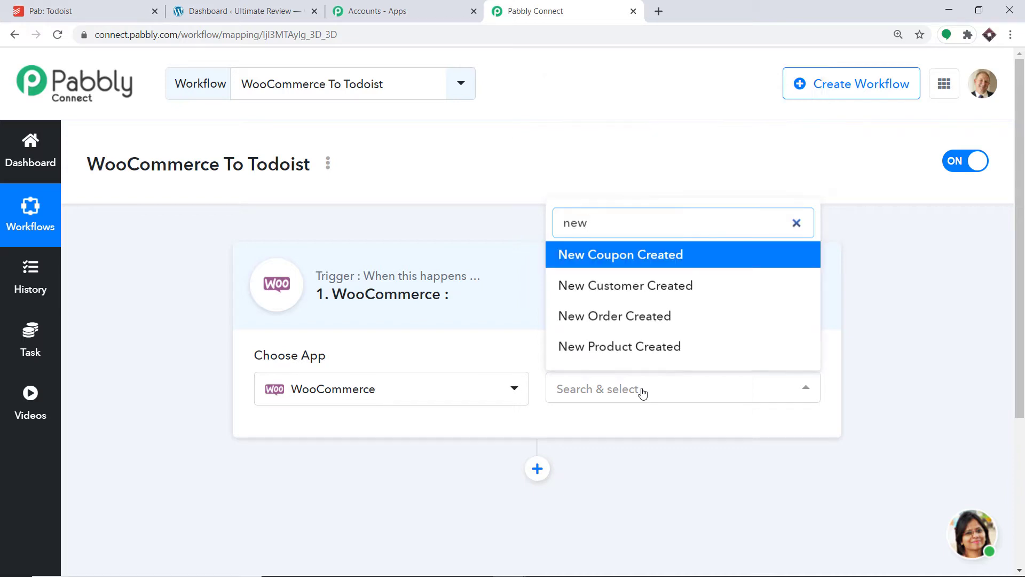
click(614, 317)
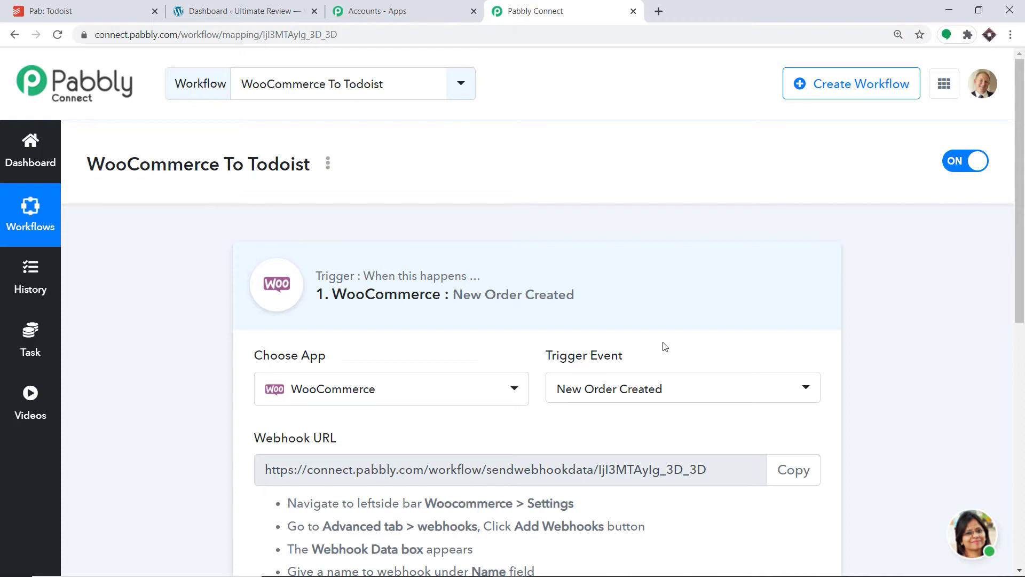
click(641, 397)
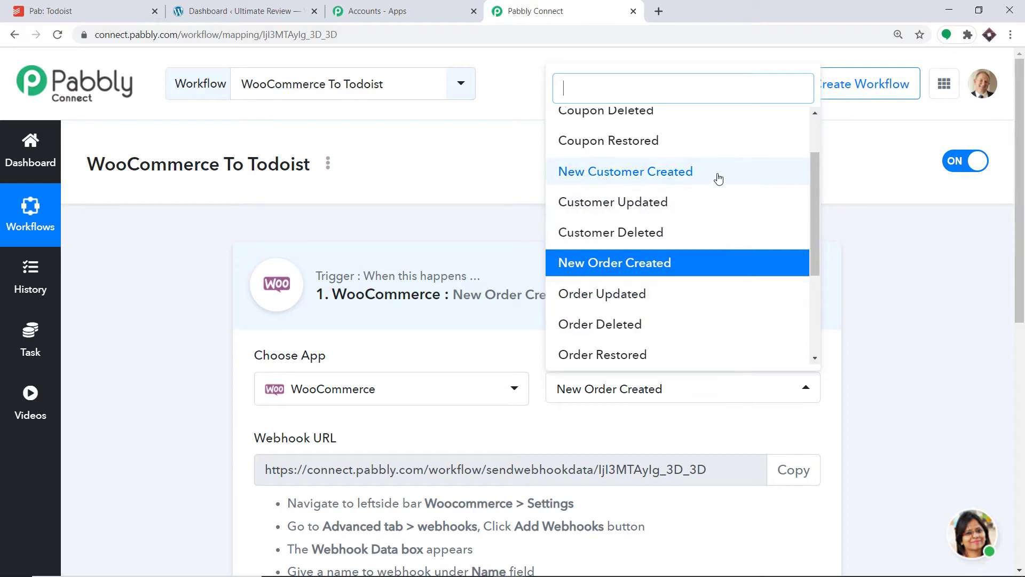
scroll(663, 179, up, 1)
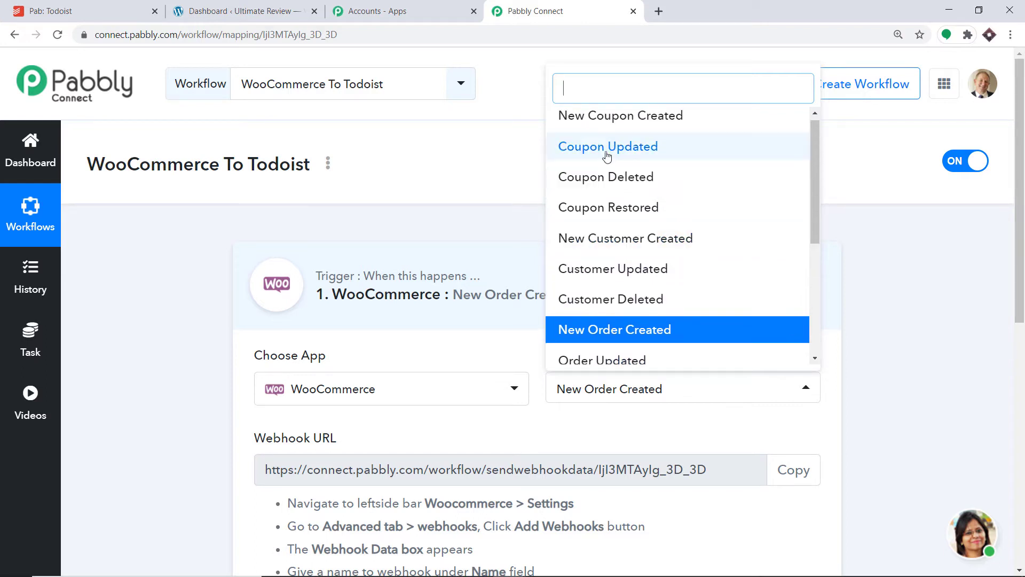
click(511, 230)
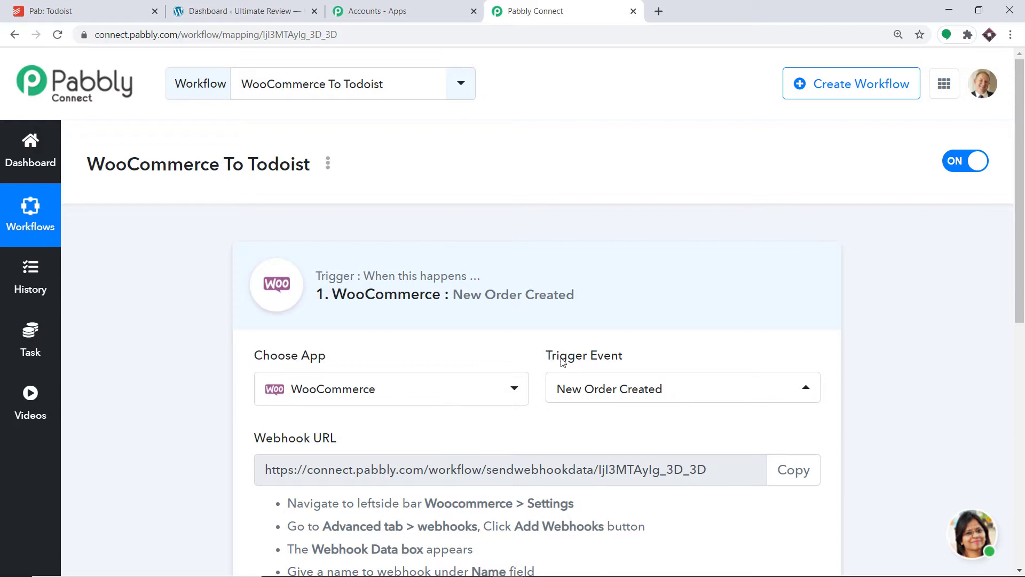
Step: Read the webhook setup instructions, switch to the WordPress admin site and open Webhooks in WooCommerce's advanced settings
scroll(561, 359, down, 4)
scroll(563, 362, down, 3)
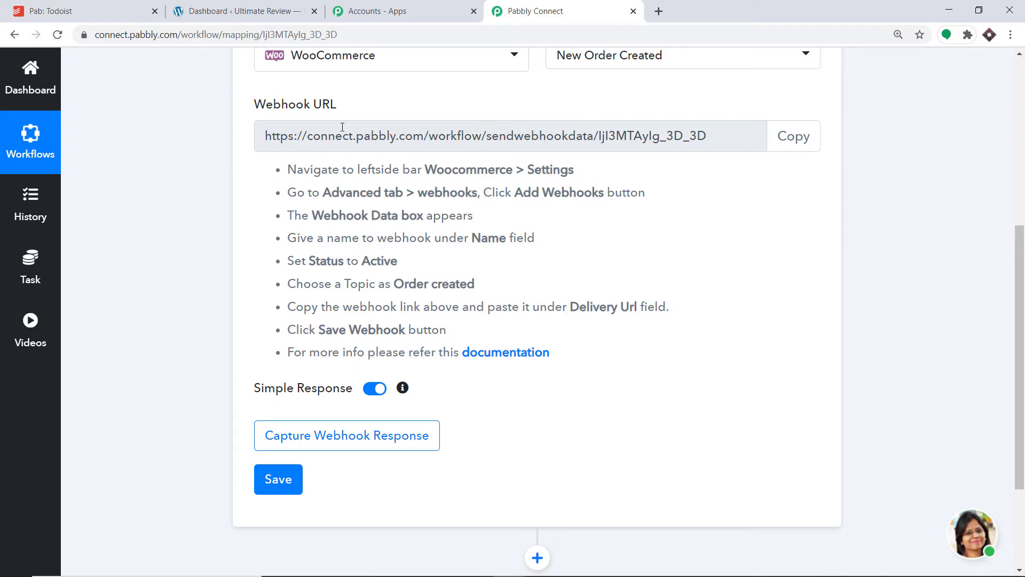
click(261, 10)
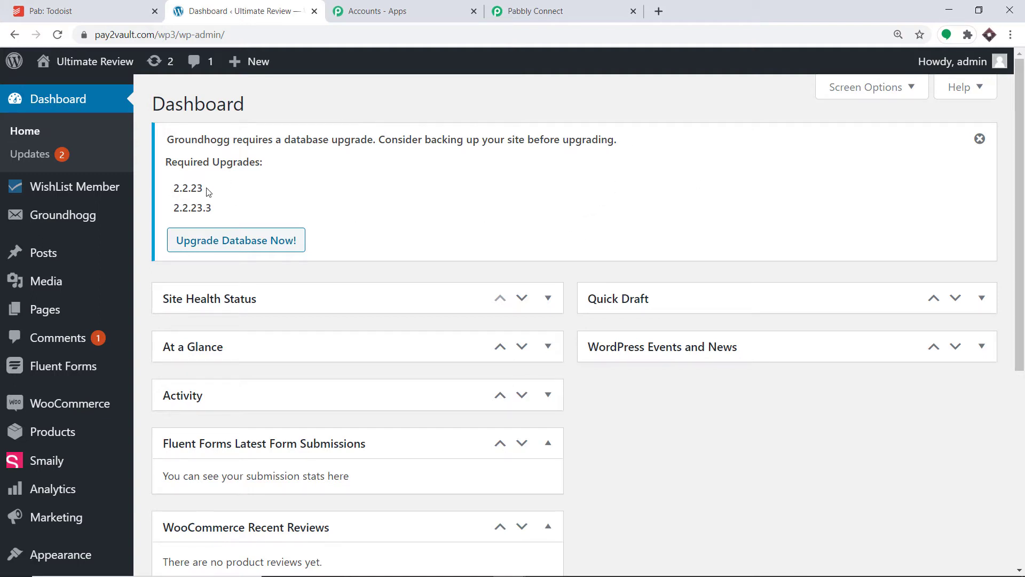
mouse_move(124, 405)
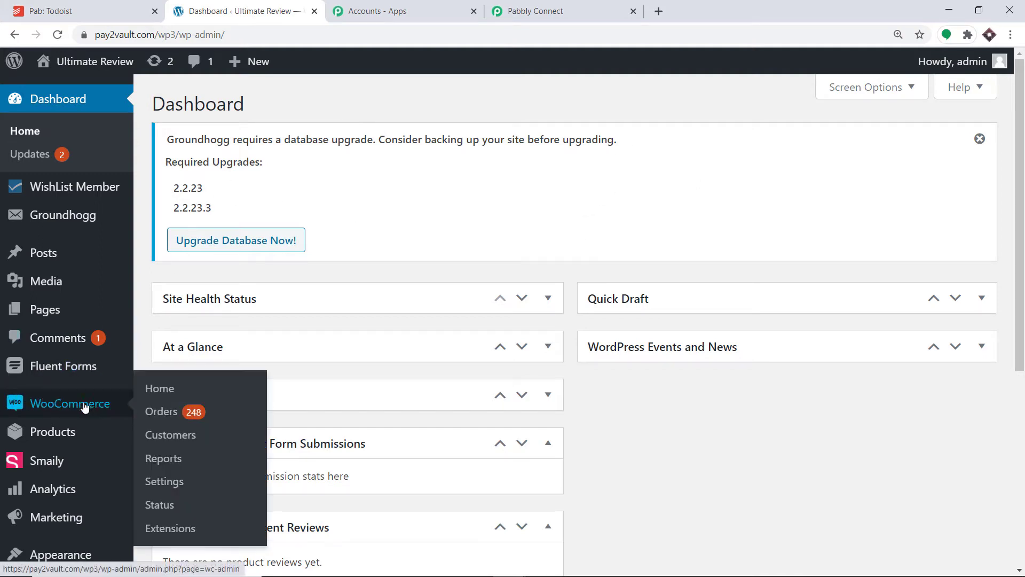
click(53, 408)
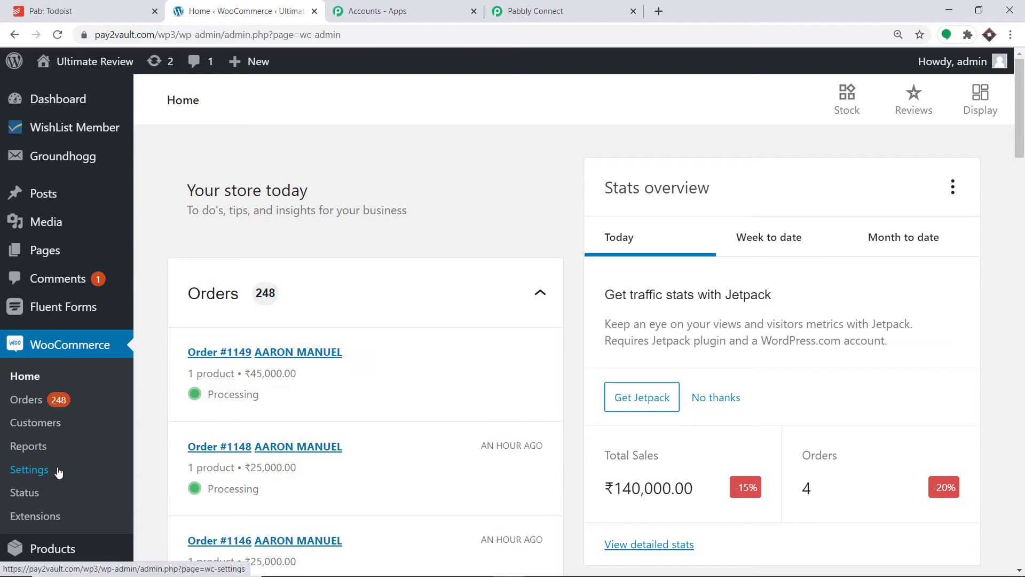
click(40, 472)
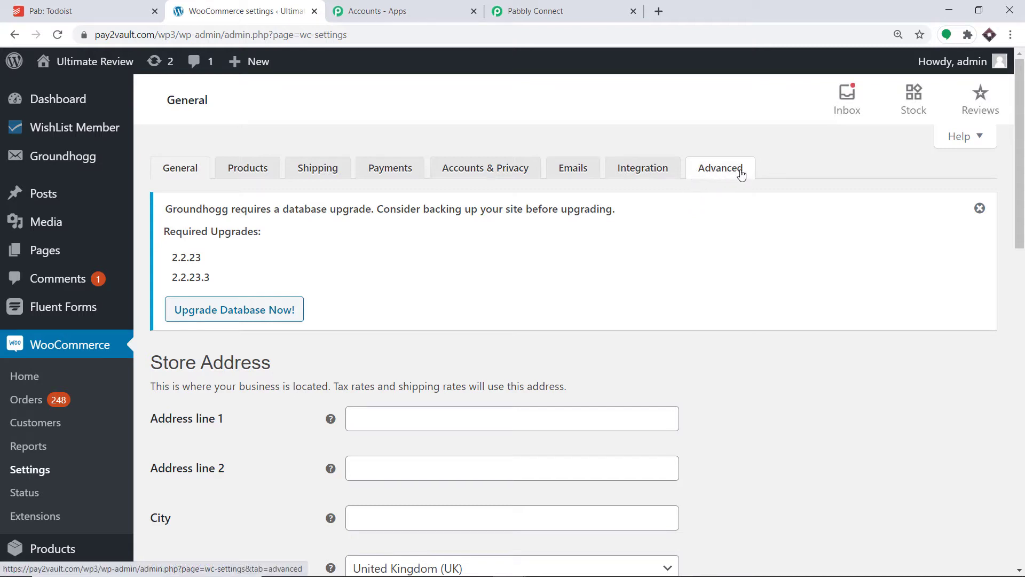
click(724, 171)
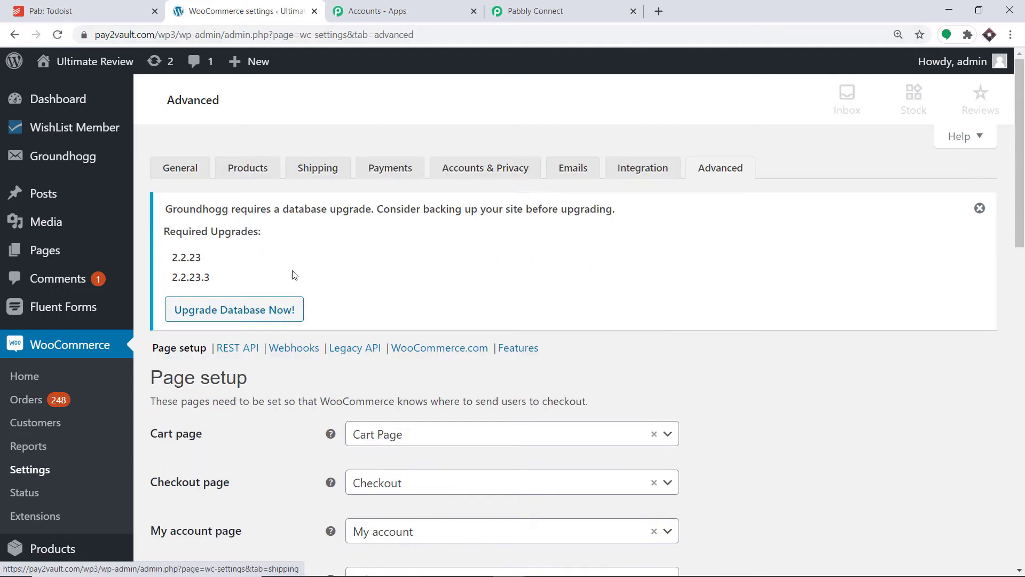
click(290, 353)
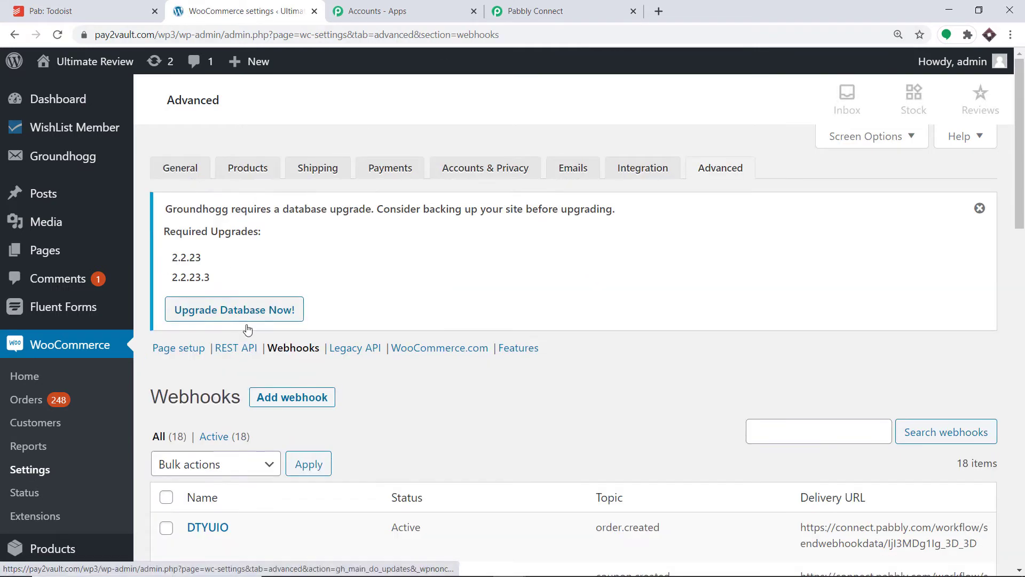
Step: Add a new WooCommerce webhook and name it "Woocommerce Todoist"
scroll(271, 363, down, 1)
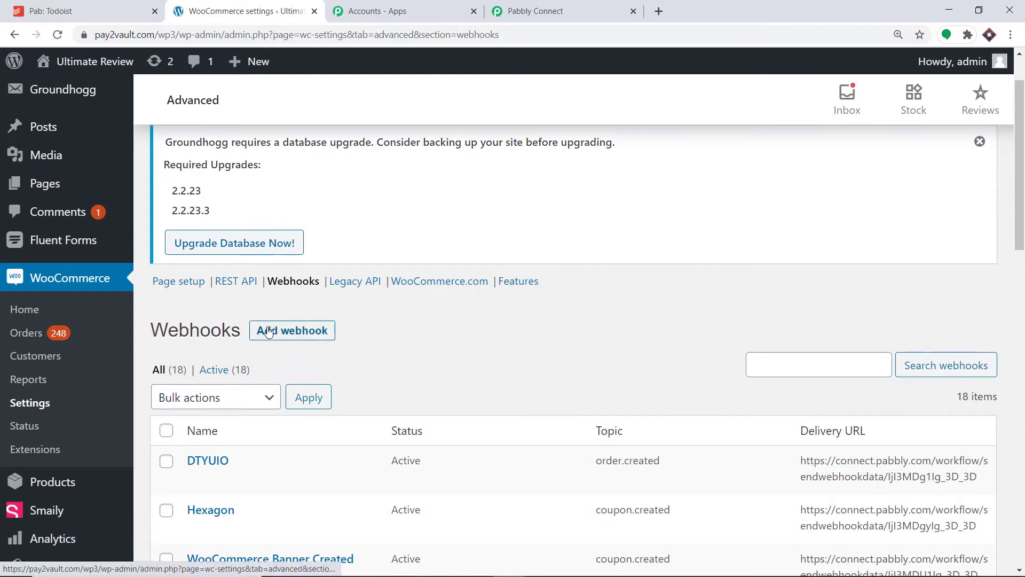
click(304, 333)
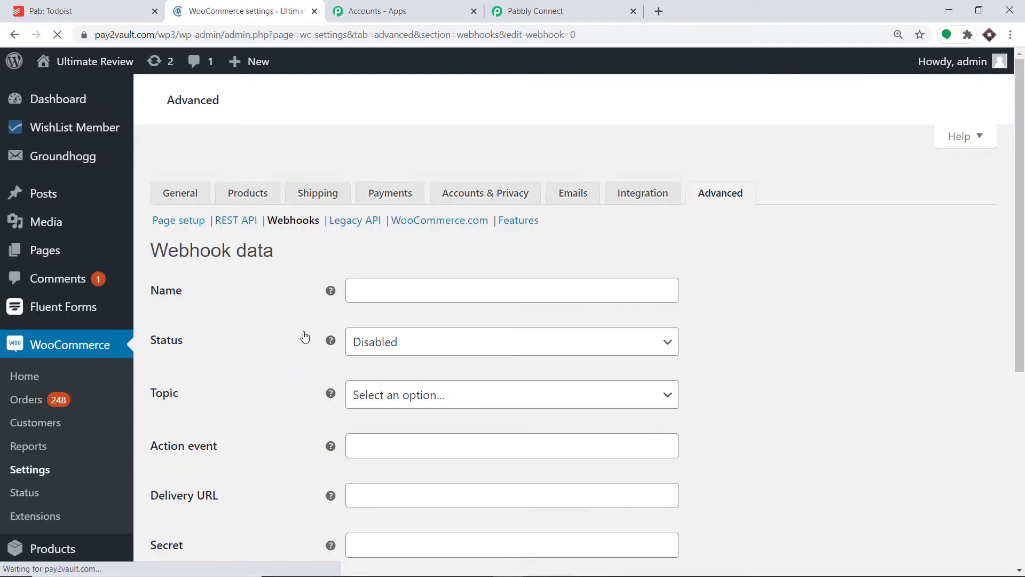
scroll(355, 311, down, 3)
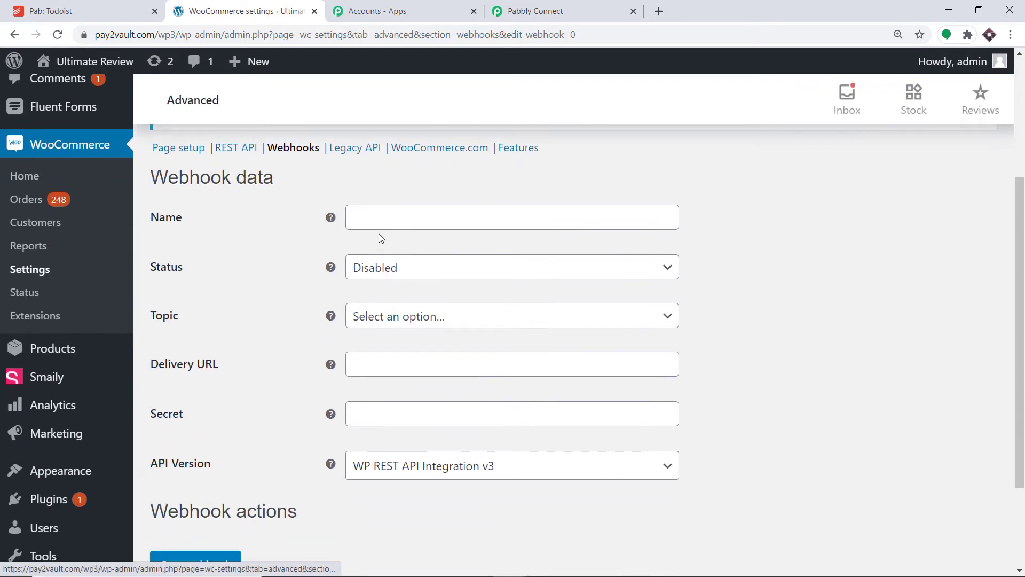
click(382, 220)
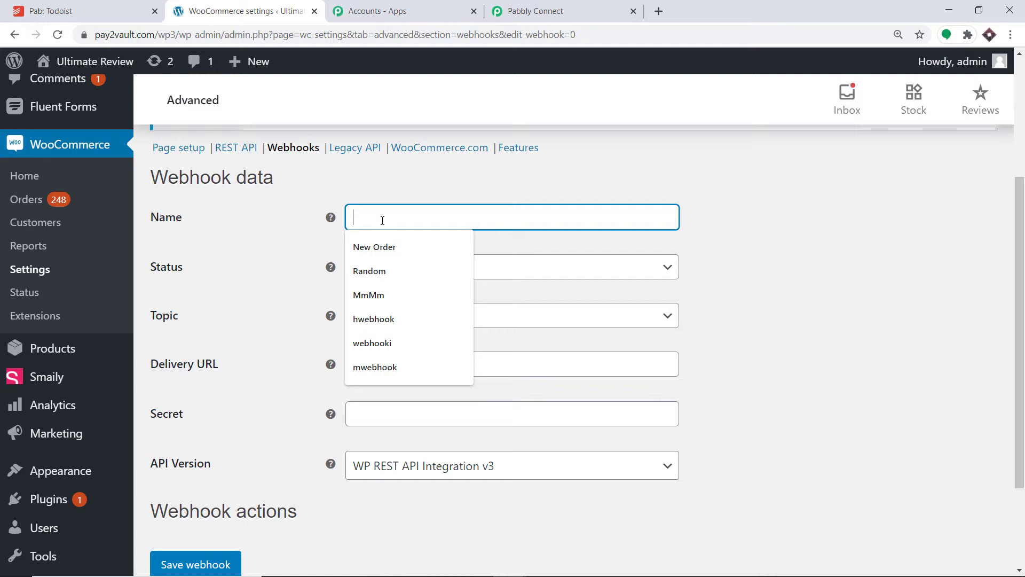
text(Wooc)
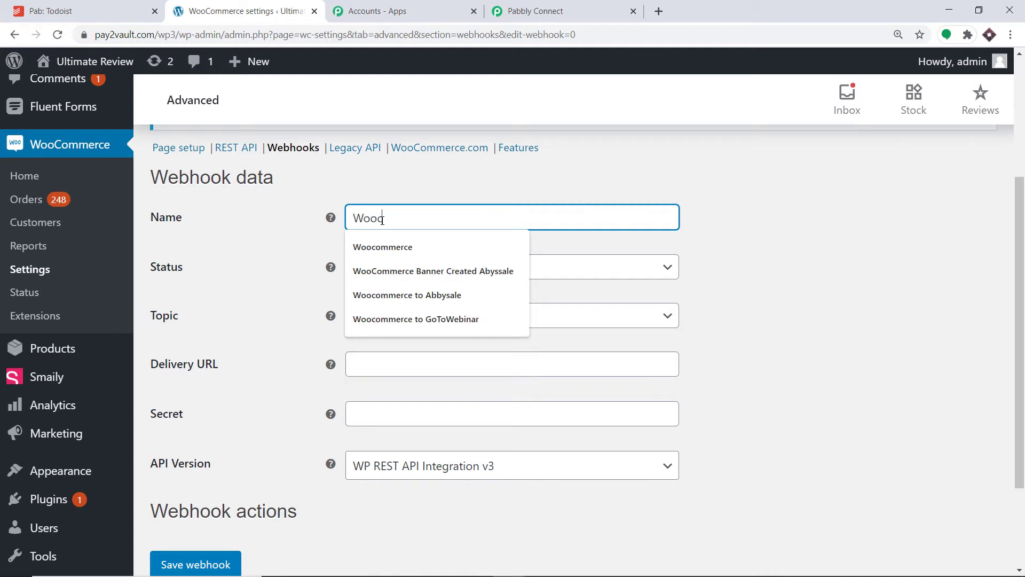
text(ommerce )
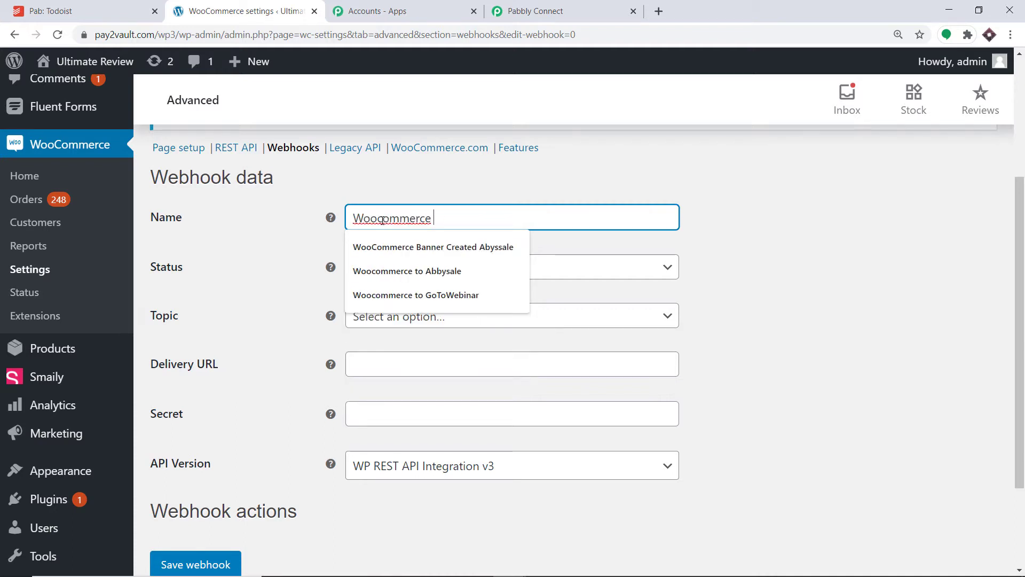
text(t)
key(BackSpace)
text(T)
text(odoist)
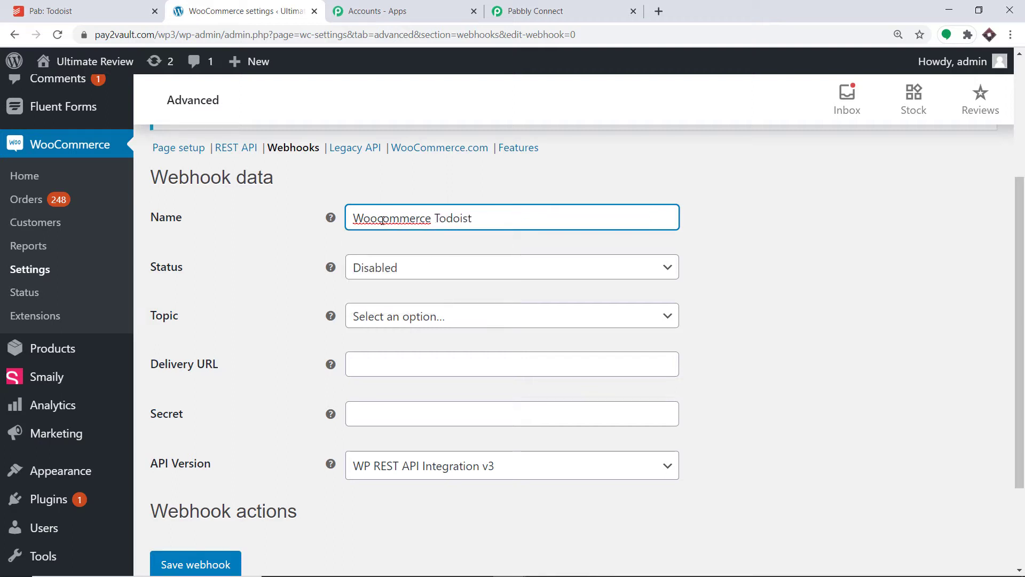
click(568, 171)
Step: Set the webhook's status to Active and its topic to Order created
scroll(641, 200, down, 1)
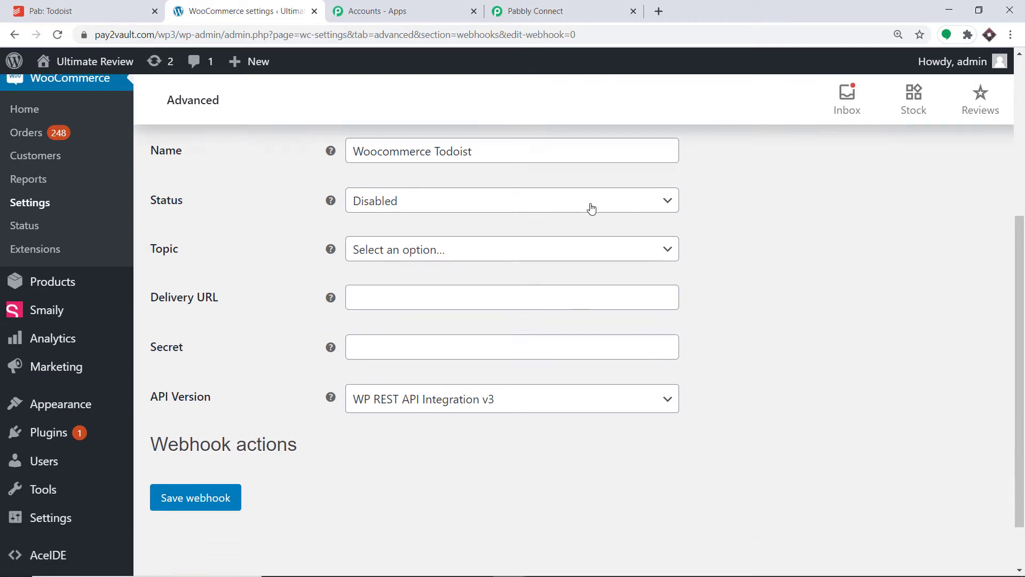
click(565, 210)
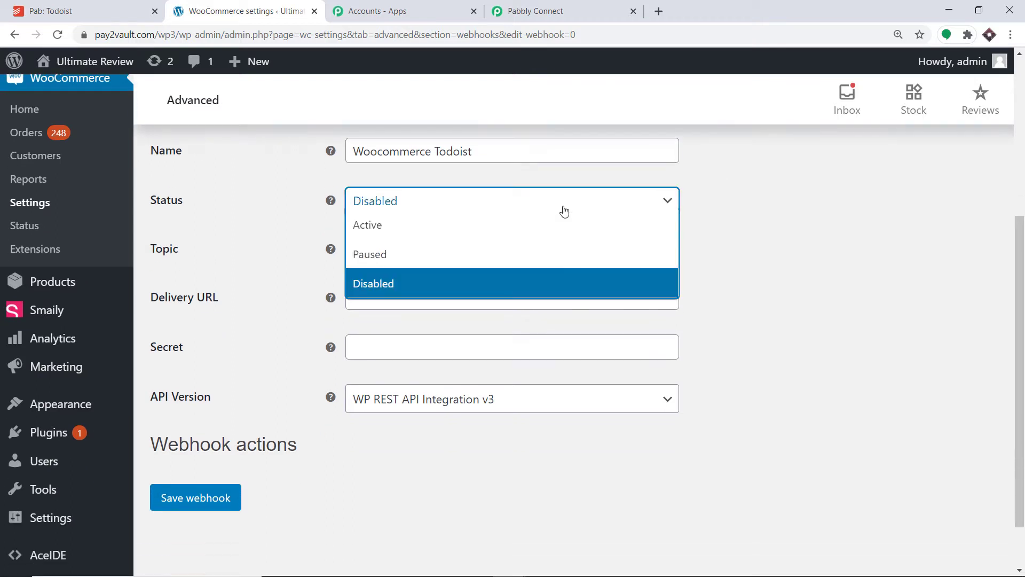
click(417, 226)
click(419, 255)
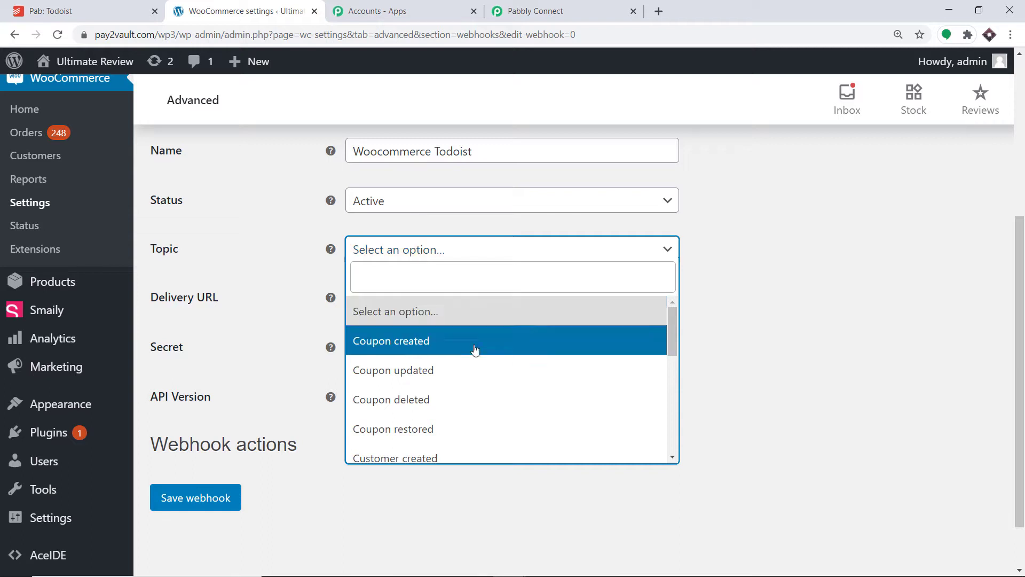
scroll(476, 352, down, 4)
click(424, 350)
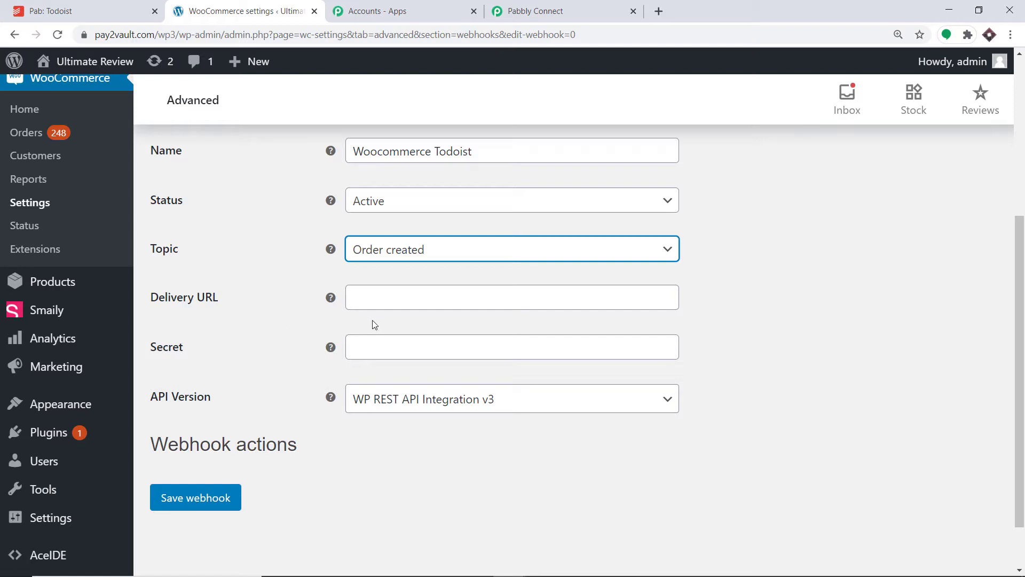
Step: Copy the webhook URL from the Pabbly Connect workflow and paste it as the WooCommerce webhook's delivery URL
click(561, 4)
click(785, 136)
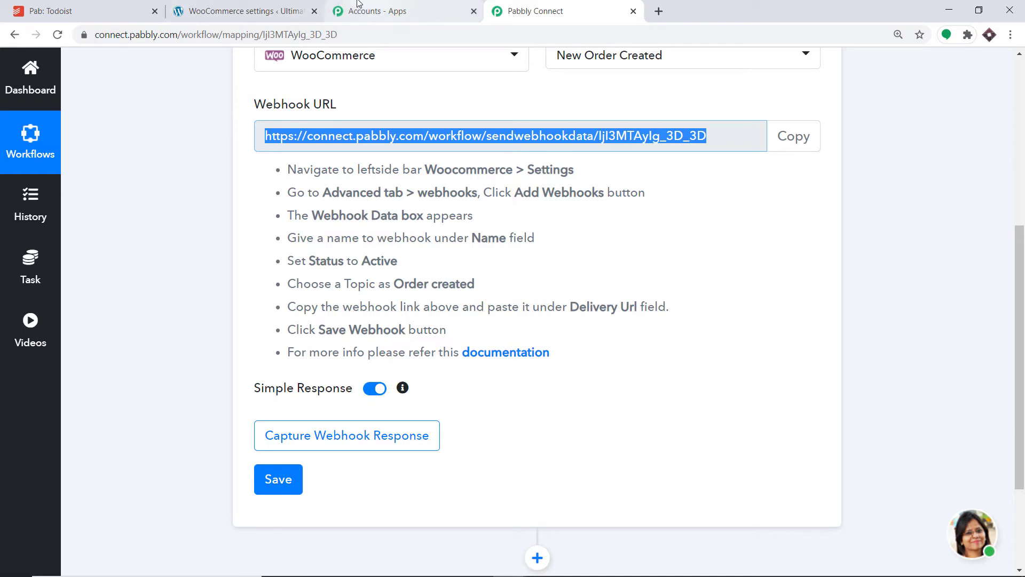
click(243, 11)
click(352, 298)
right_click(352, 297)
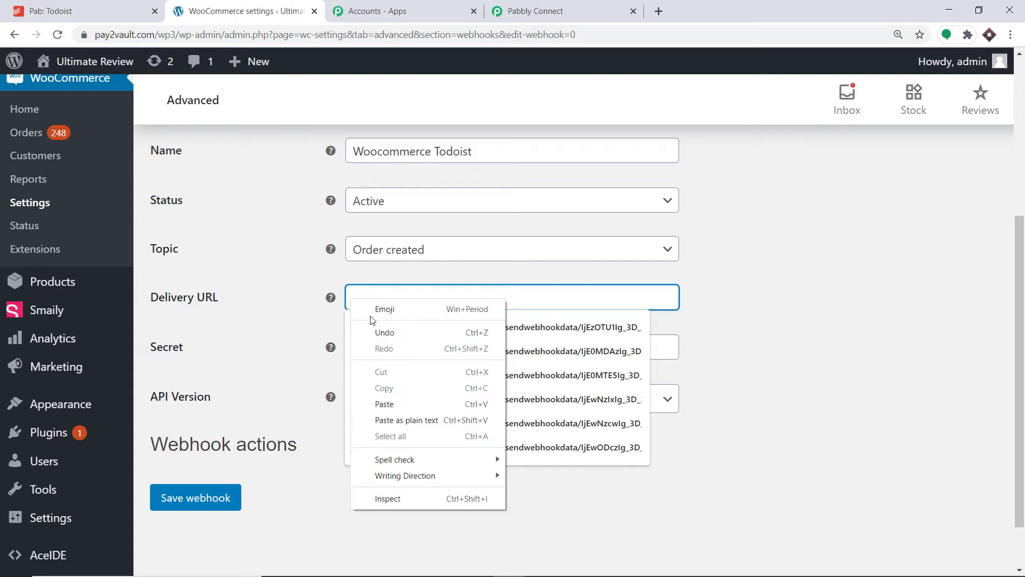
click(396, 400)
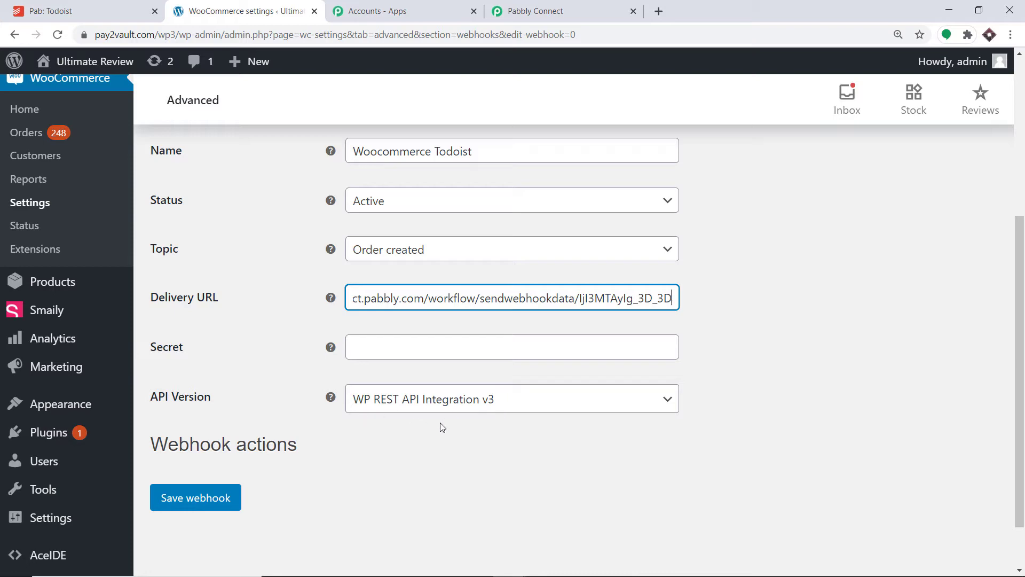
Step: Save the WooCommerce webhook, keeping the API version at WP REST API Integration v3, and look over its saved data
scroll(447, 427, down, 1)
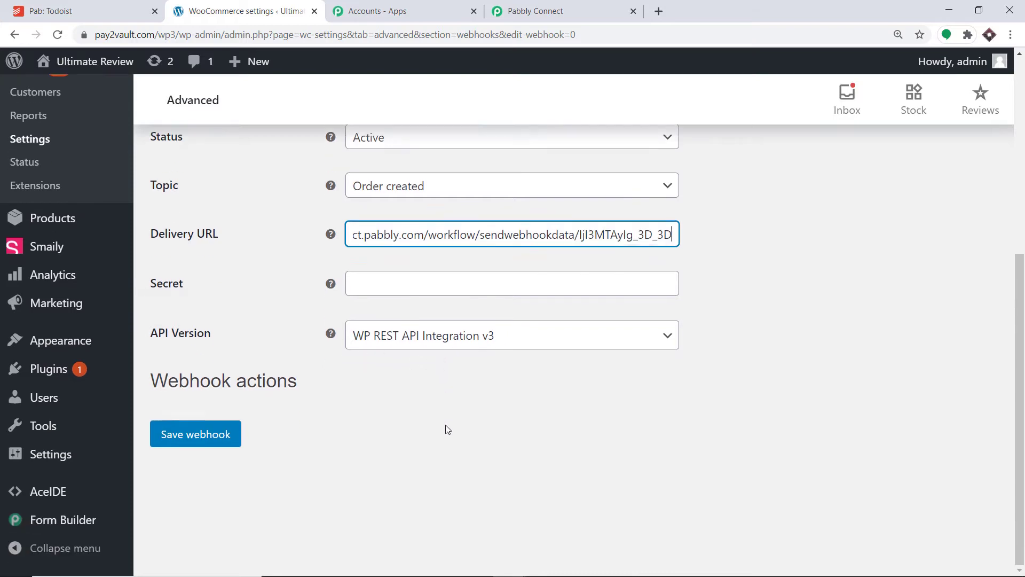
scroll(445, 429, up, 2)
scroll(444, 427, down, 2)
click(219, 443)
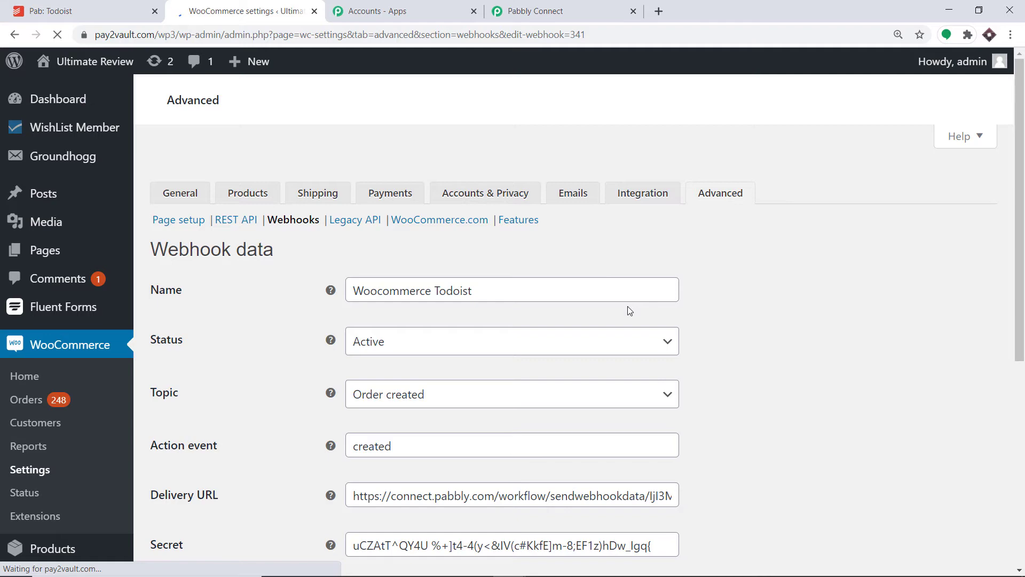
scroll(654, 270, down, 8)
scroll(658, 271, down, 2)
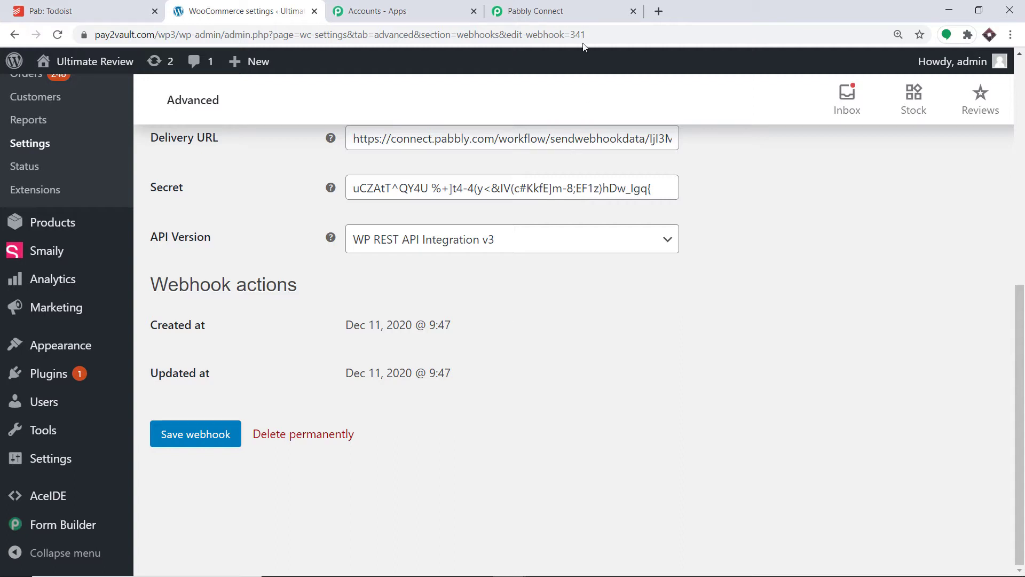
Step: Switch to the Pabbly Connect workflow and start capturing the webhook response
click(566, 12)
click(386, 440)
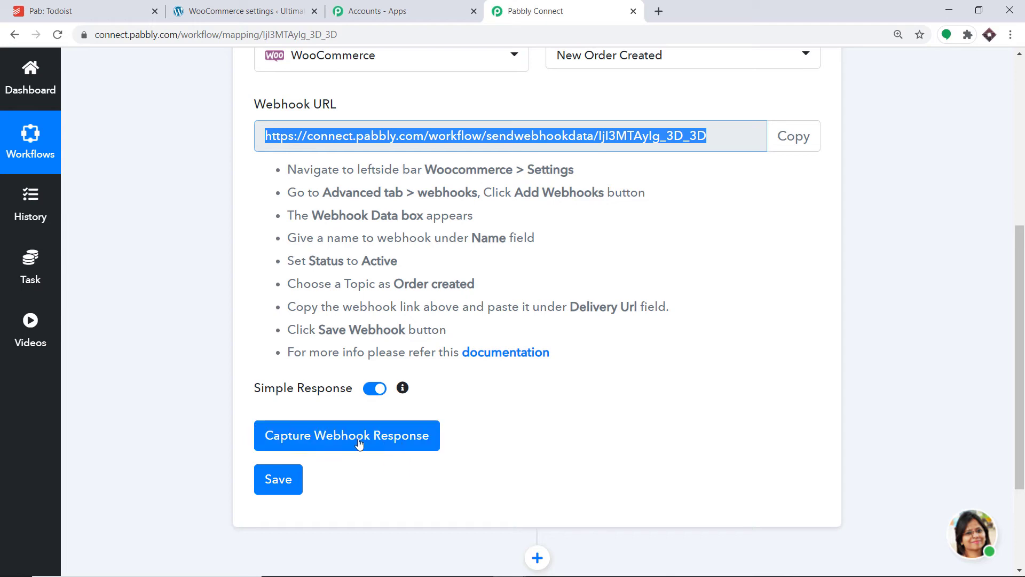
click(359, 443)
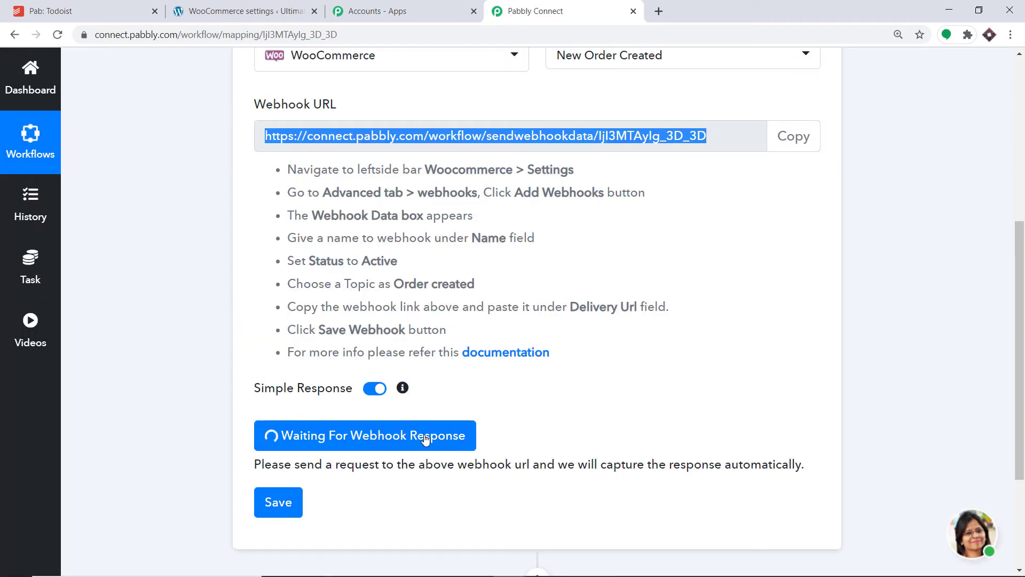
Step: Return to the WordPress admin site, list all products and view the store page of One Plus Phone
click(198, 6)
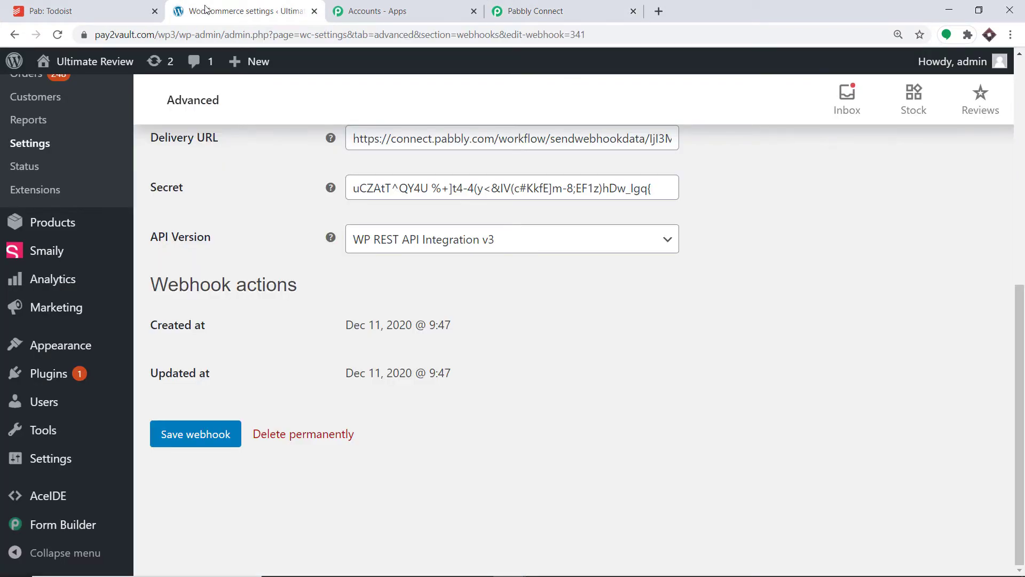
mouse_move(50, 353)
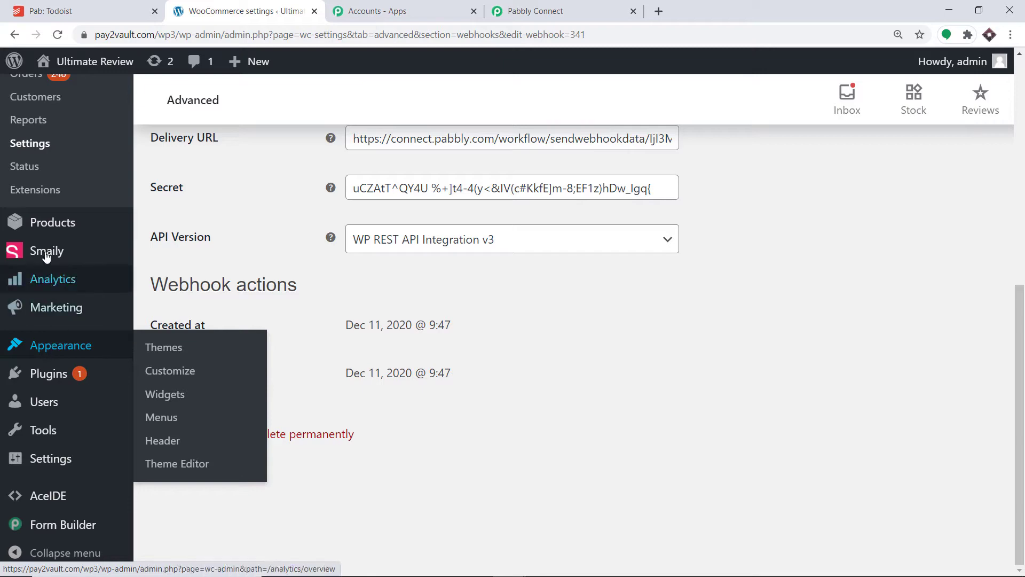
click(47, 231)
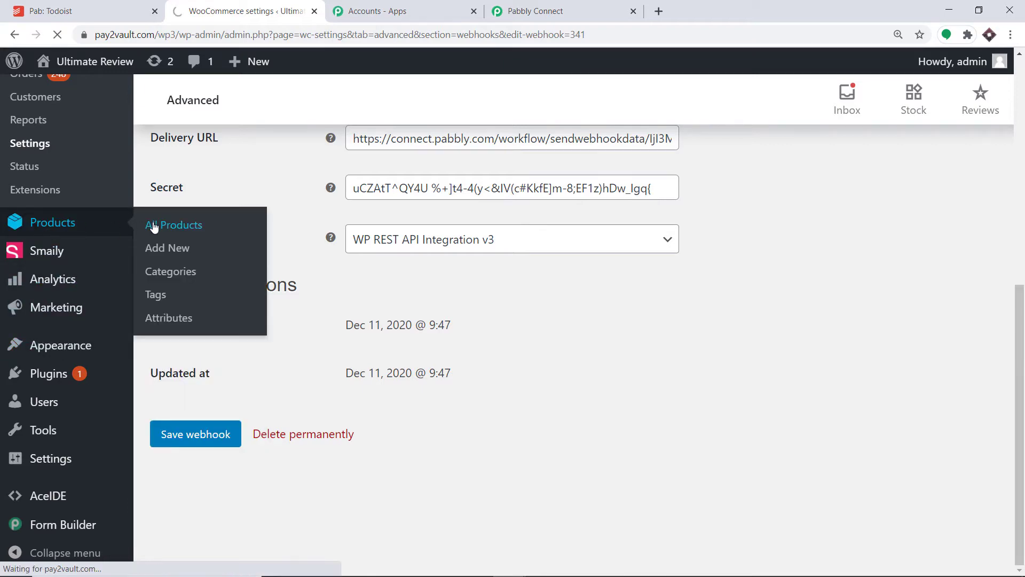
click(154, 227)
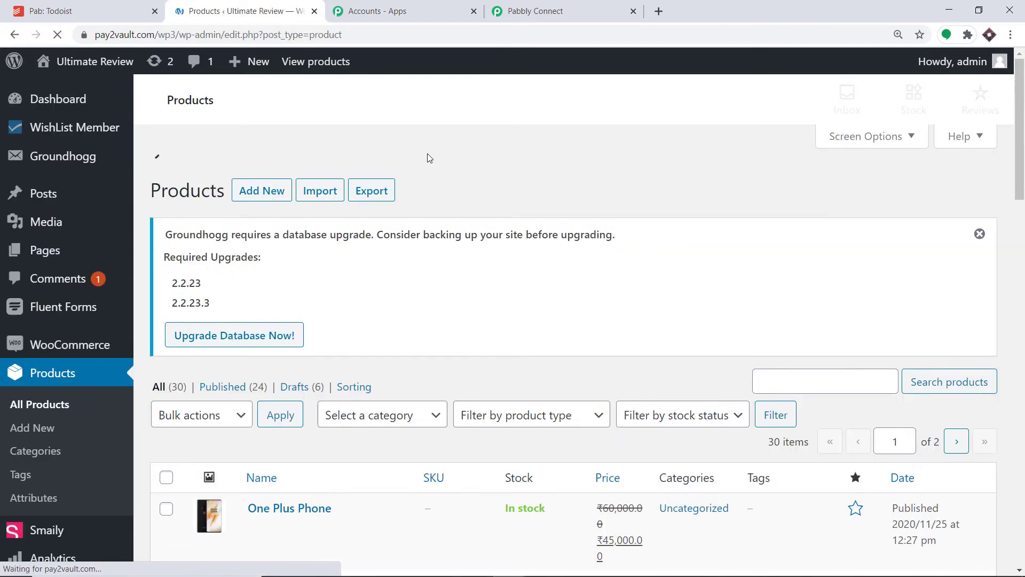
scroll(435, 176, down, 4)
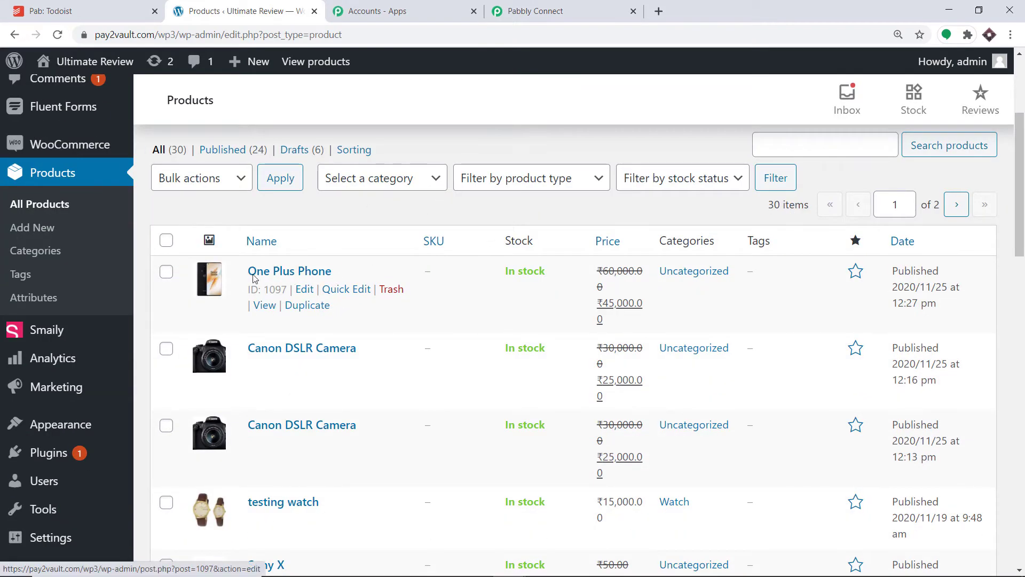
click(259, 308)
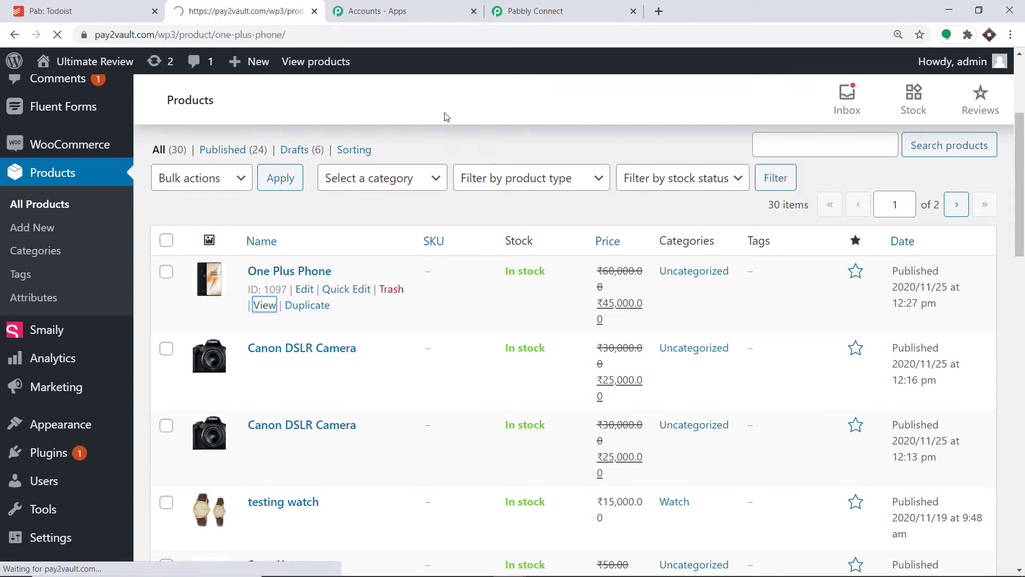
Step: Add one One Plus Phone to the cart and proceed to checkout
scroll(460, 167, down, 3)
scroll(463, 176, down, 5)
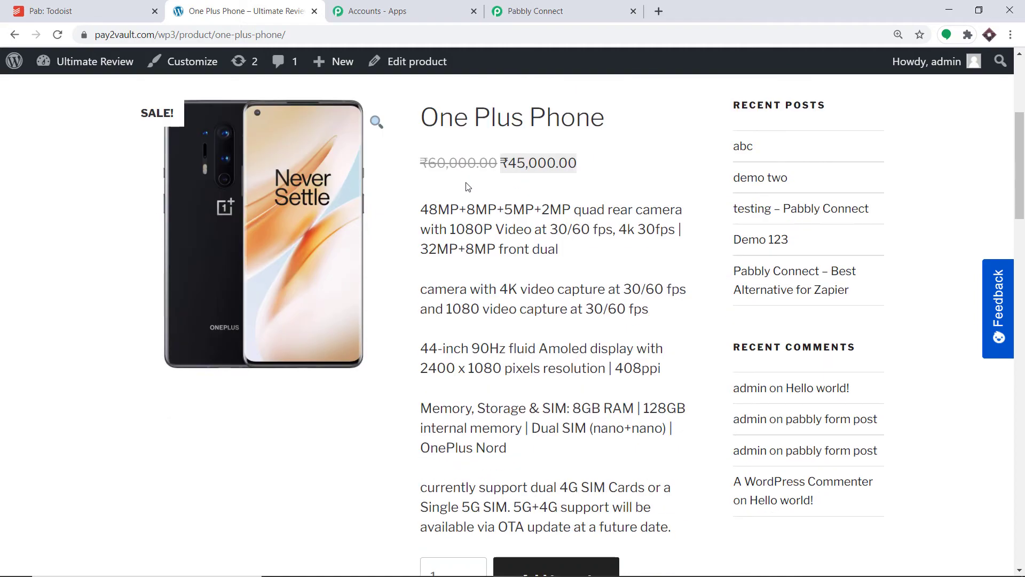
click(569, 459)
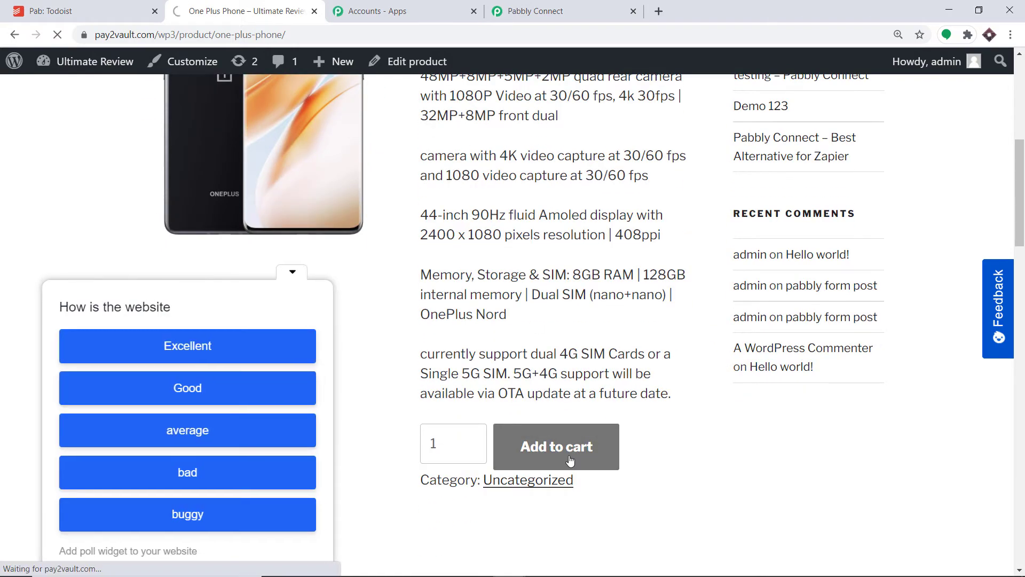
scroll(547, 356, down, 7)
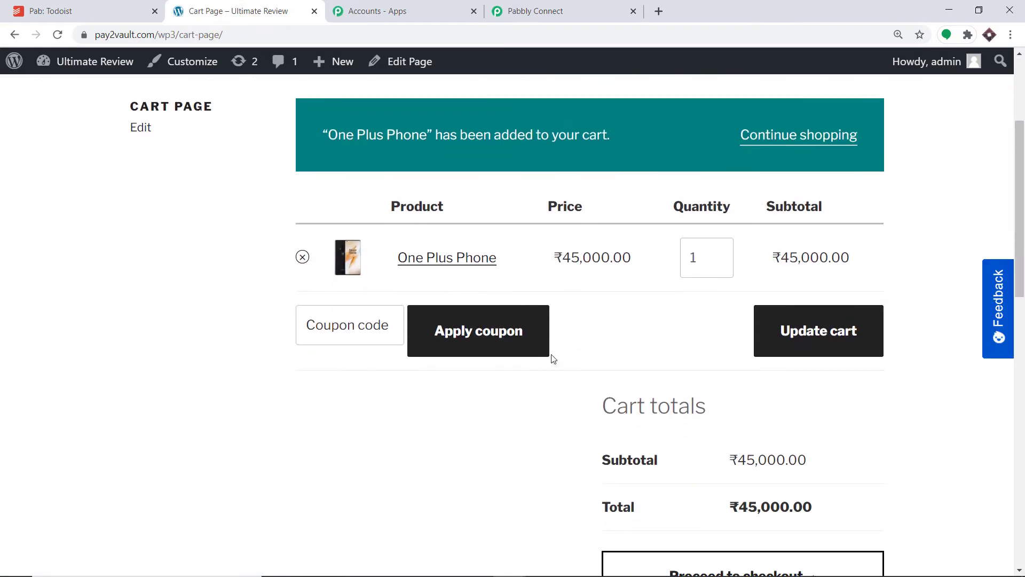
click(734, 376)
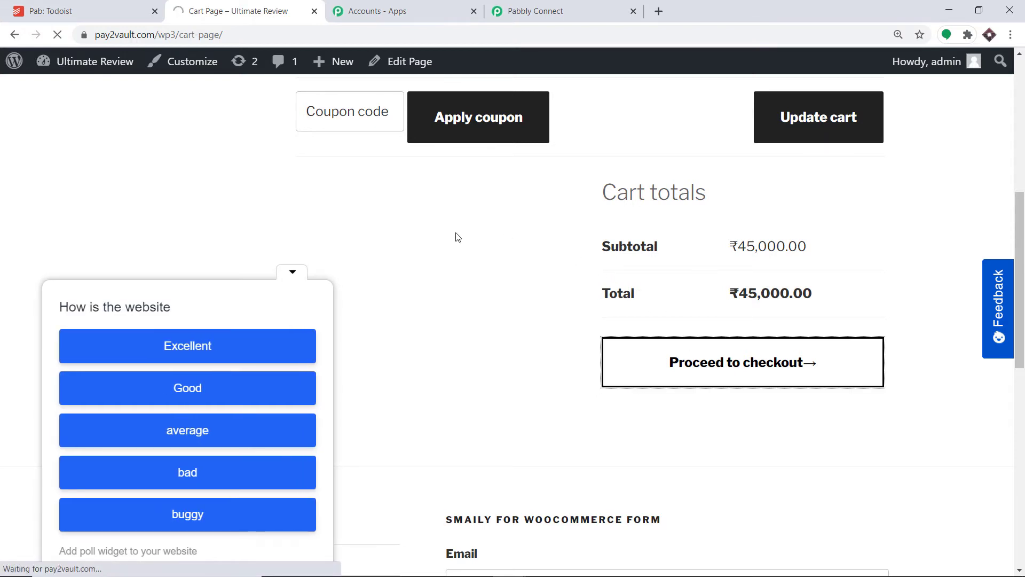
Step: Review the prefilled billing details and order summary, and place the test order with Cash on delivery
scroll(441, 248, down, 2)
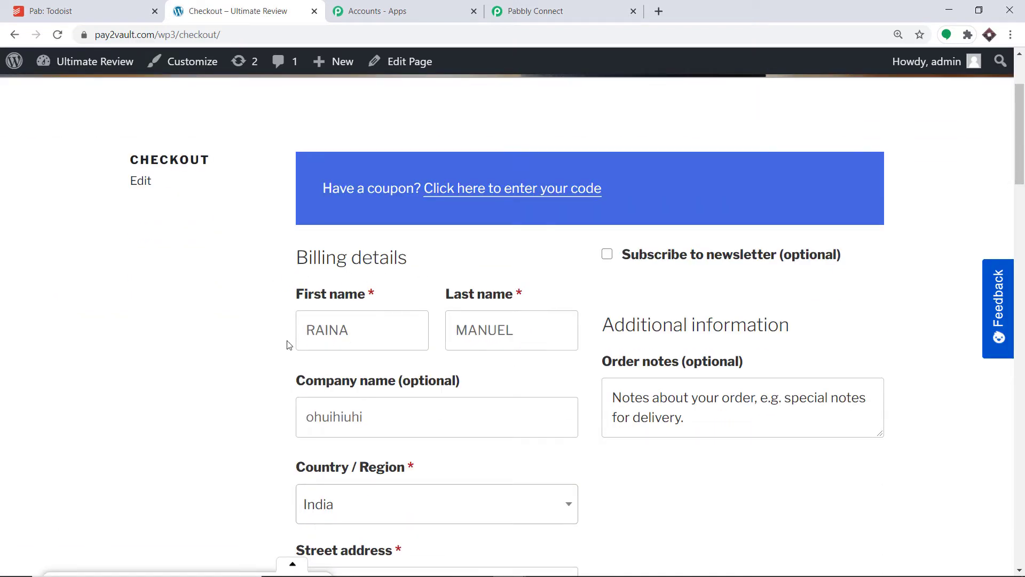
scroll(435, 321, down, 1)
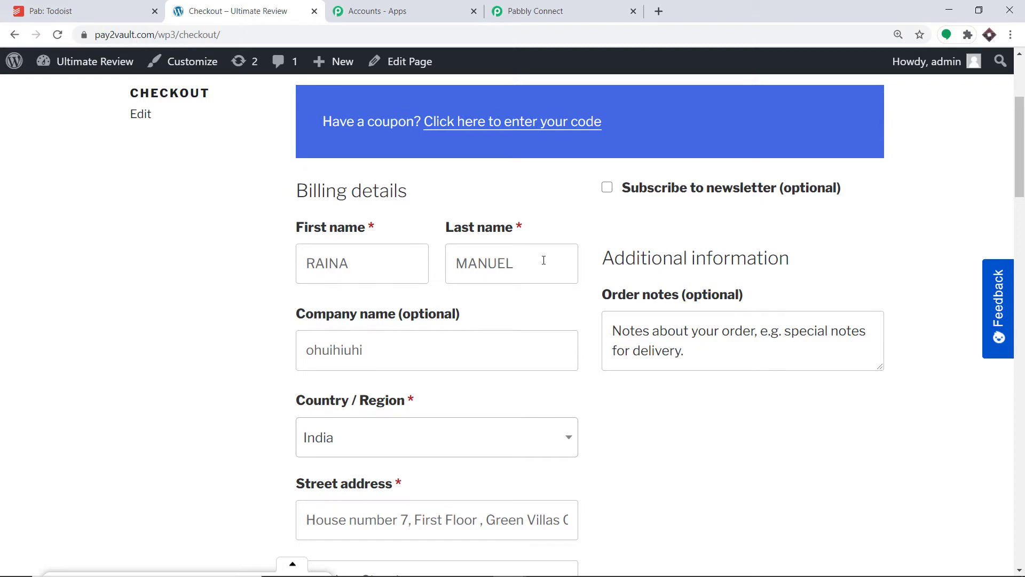
scroll(542, 257, down, 2)
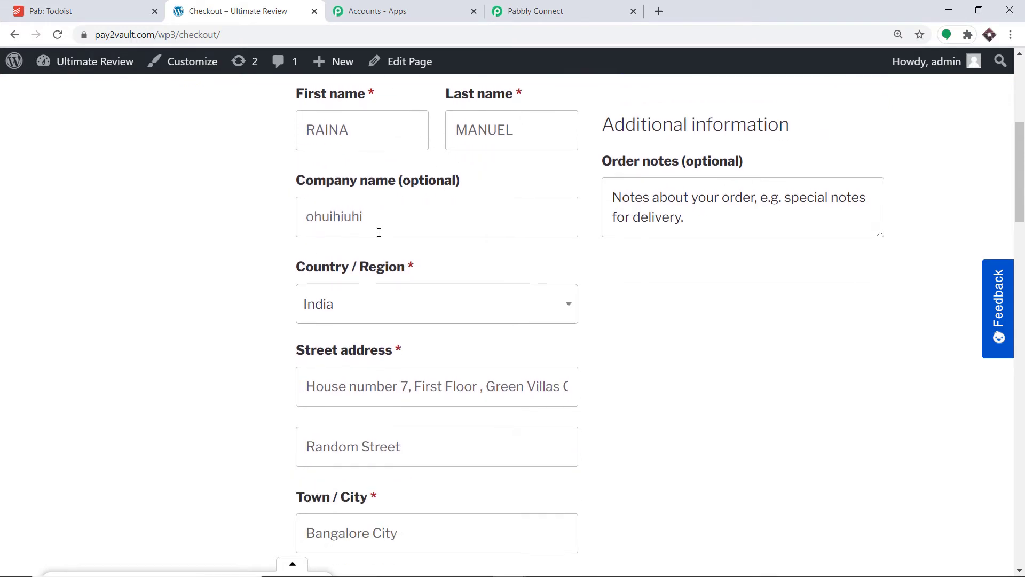
scroll(373, 295, down, 1)
scroll(403, 297, down, 1)
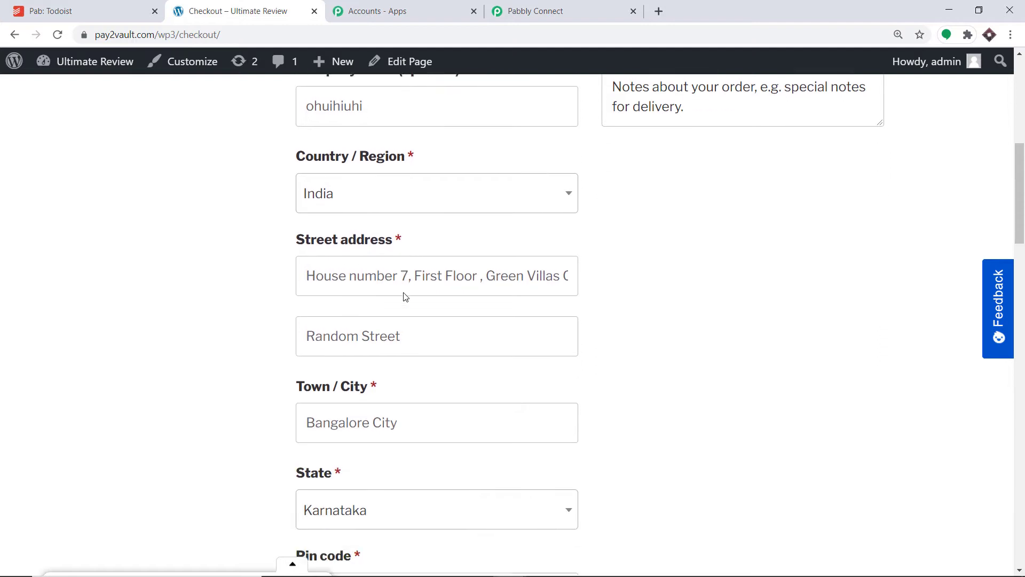
scroll(406, 297, down, 3)
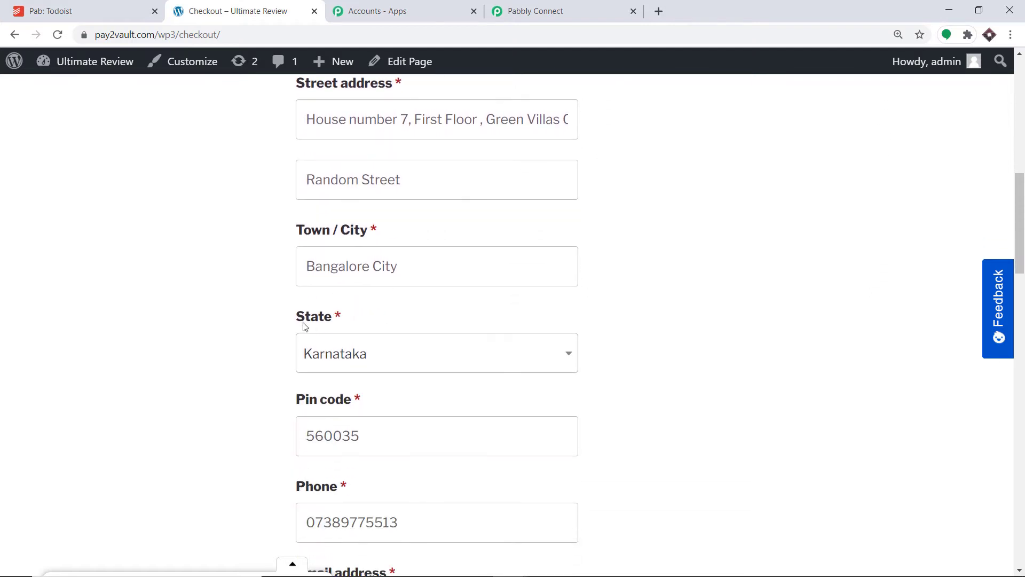
scroll(305, 327, down, 5)
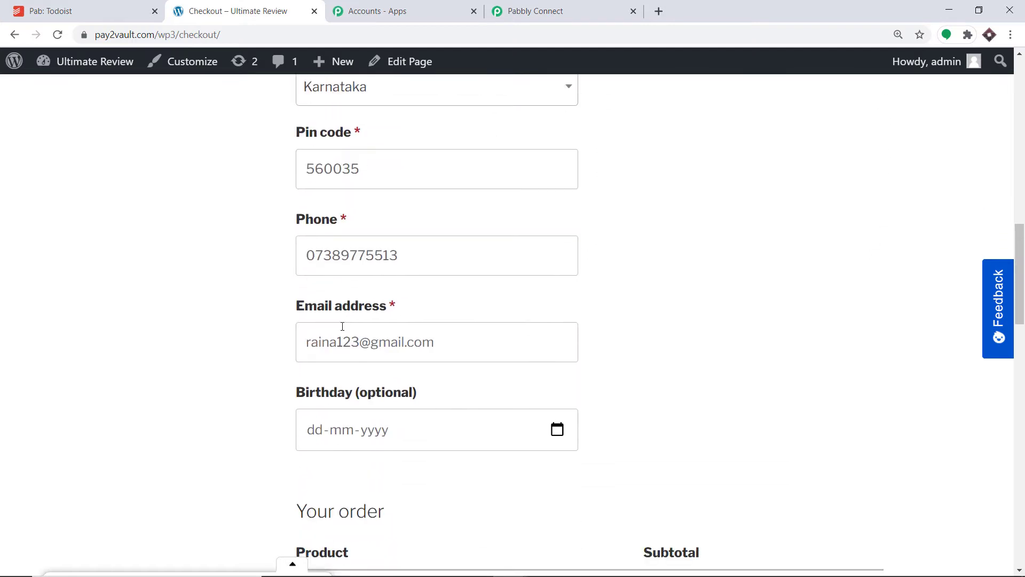
scroll(345, 299, down, 3)
scroll(337, 304, down, 1)
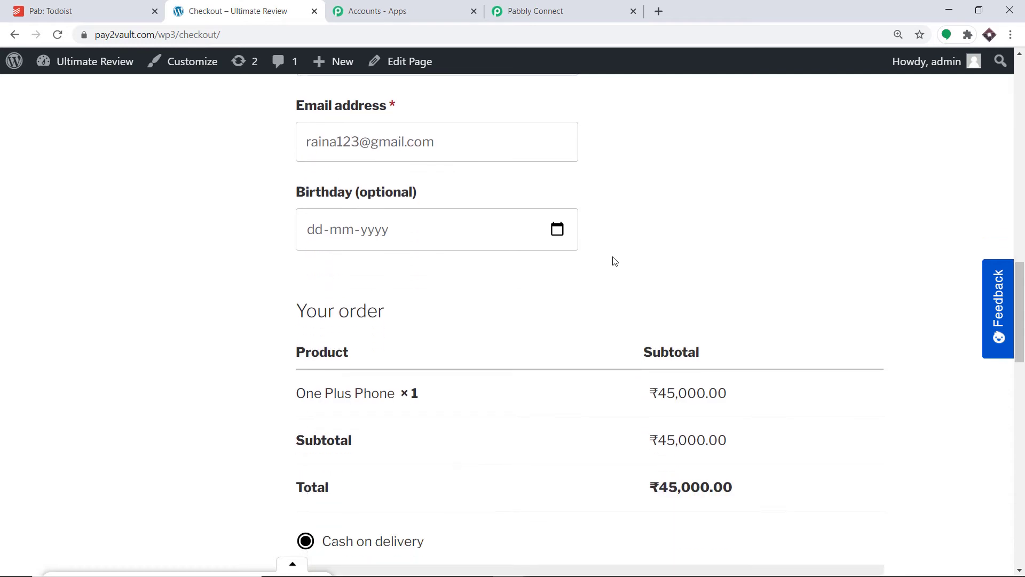
scroll(492, 280, up, 17)
scroll(492, 280, down, 6)
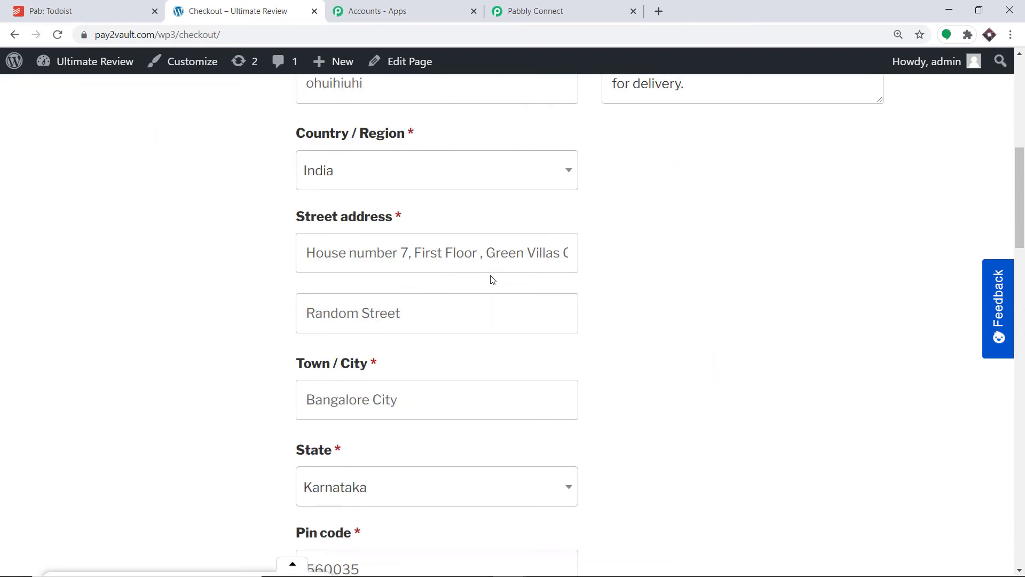
scroll(492, 280, down, 12)
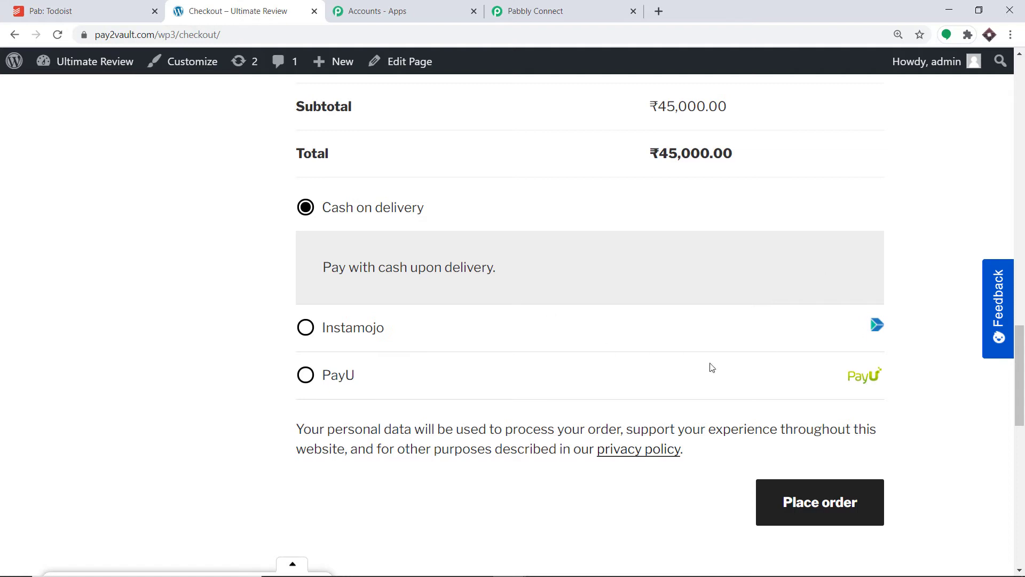
click(826, 502)
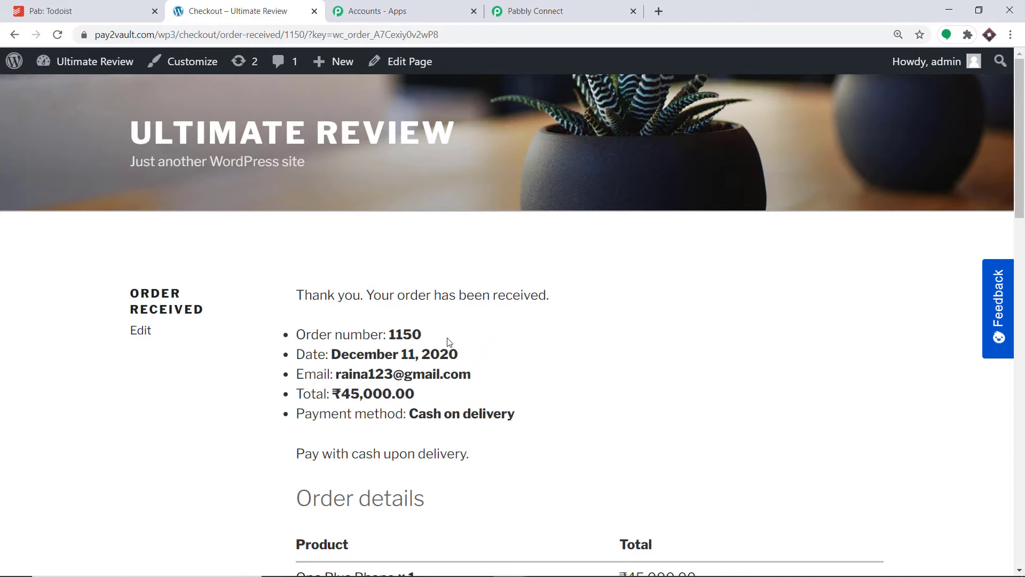
Step: Switch to the Pabbly Connect workflow and examine the order data in the captured webhook response
click(570, 20)
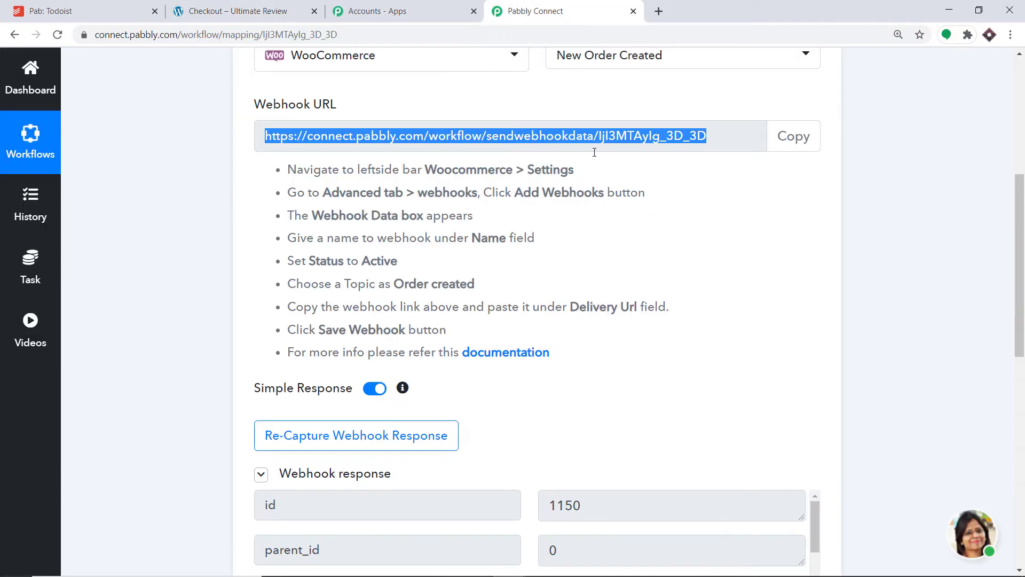
scroll(622, 337, down, 4)
scroll(622, 336, down, 3)
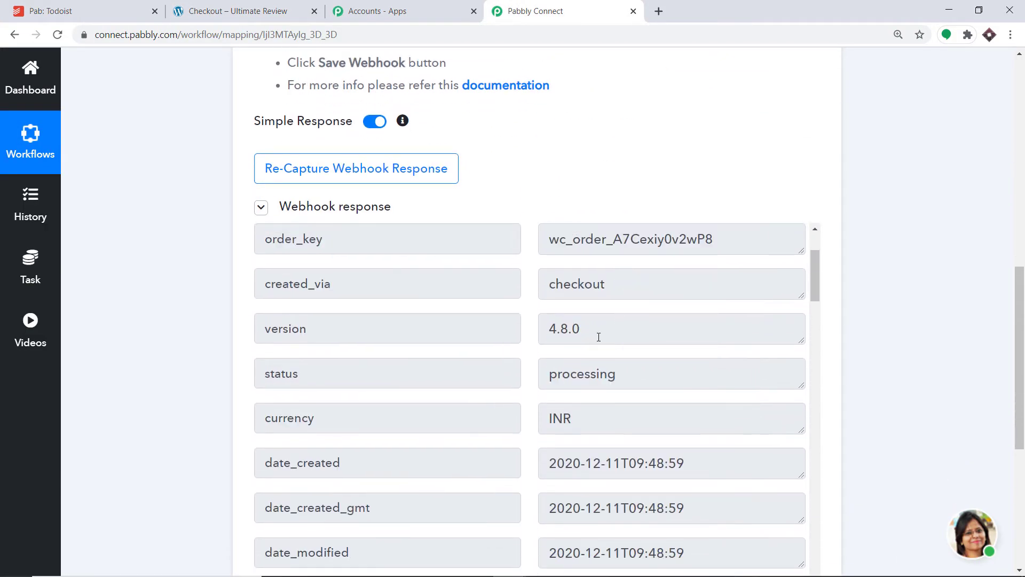
scroll(558, 335, down, 3)
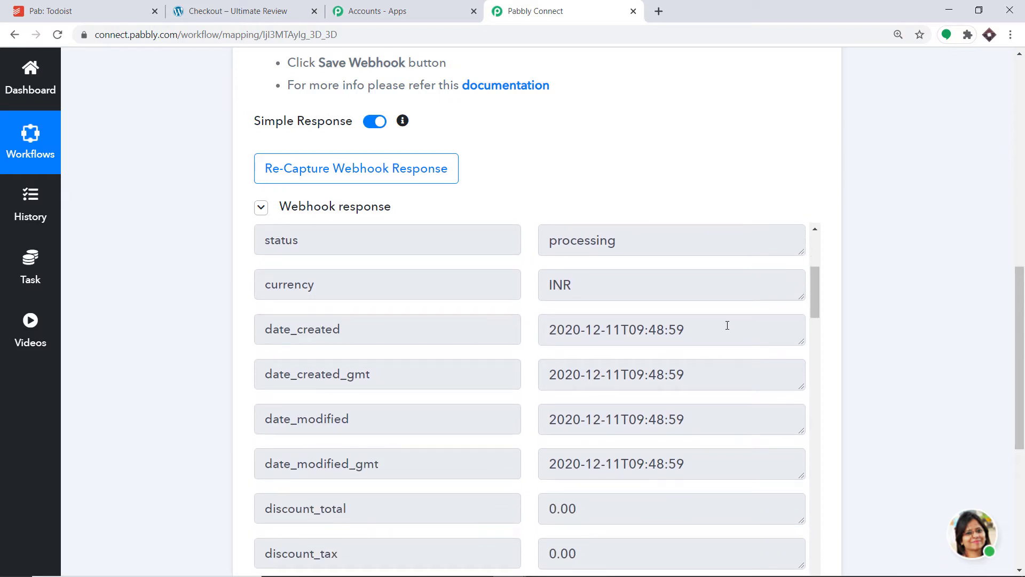
Step: Read through the order dates, totals and customer billing fields in the captured webhook response
scroll(727, 325, down, 9)
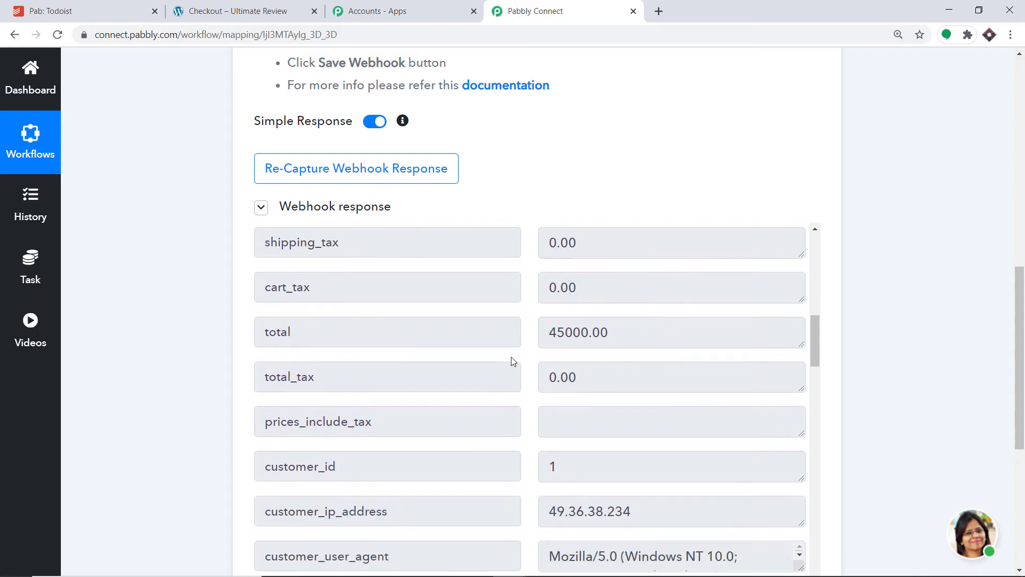
scroll(566, 347, down, 6)
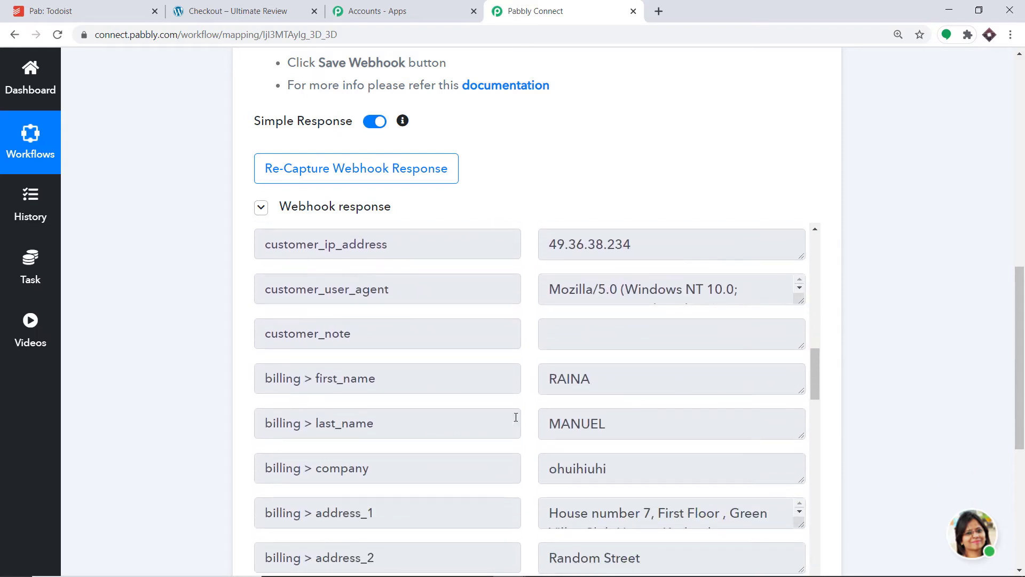
scroll(645, 434, down, 1)
scroll(780, 387, down, 6)
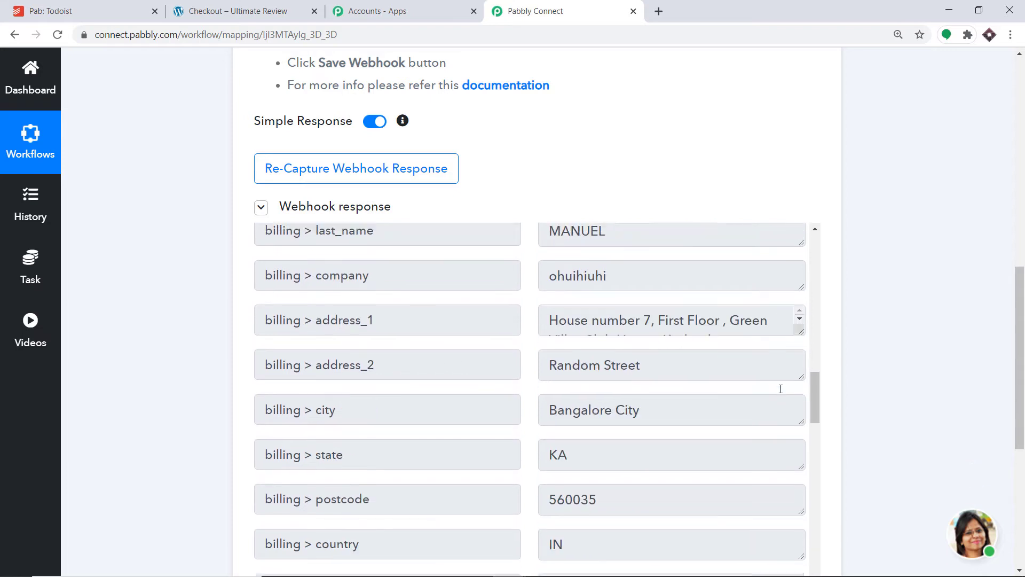
scroll(1022, 395, down, 3)
scroll(1023, 396, down, 2)
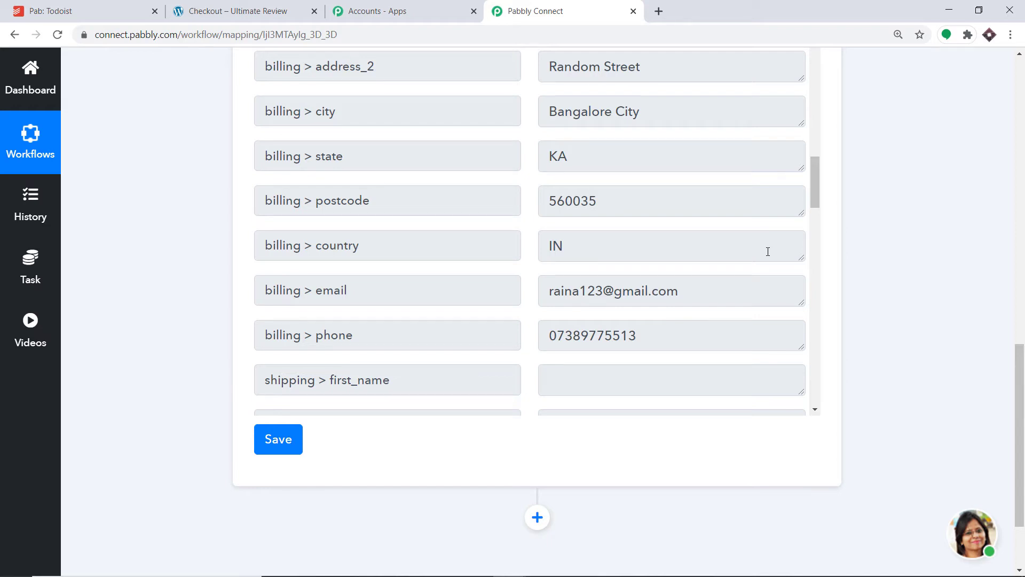
Step: Add an action step after the WooCommerce trigger using Todoist with the Create a Task event
click(537, 517)
drag(1020, 371, 1019, 483)
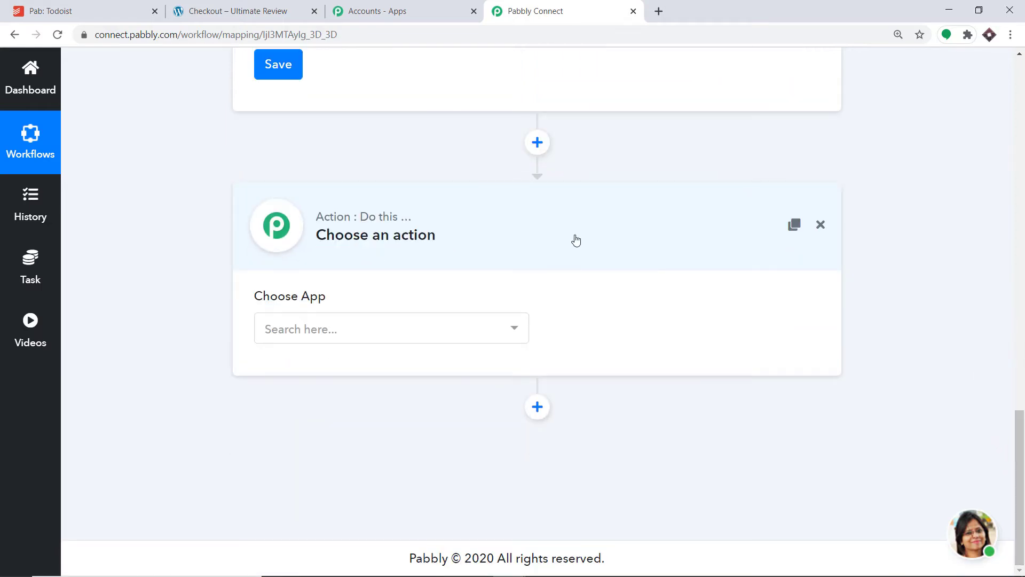
click(365, 328)
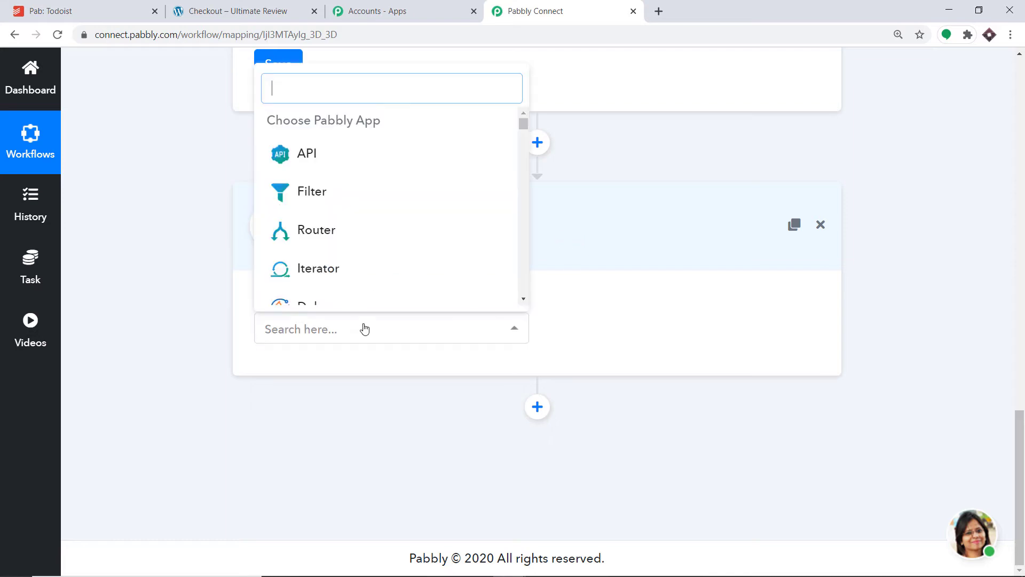
text(tod)
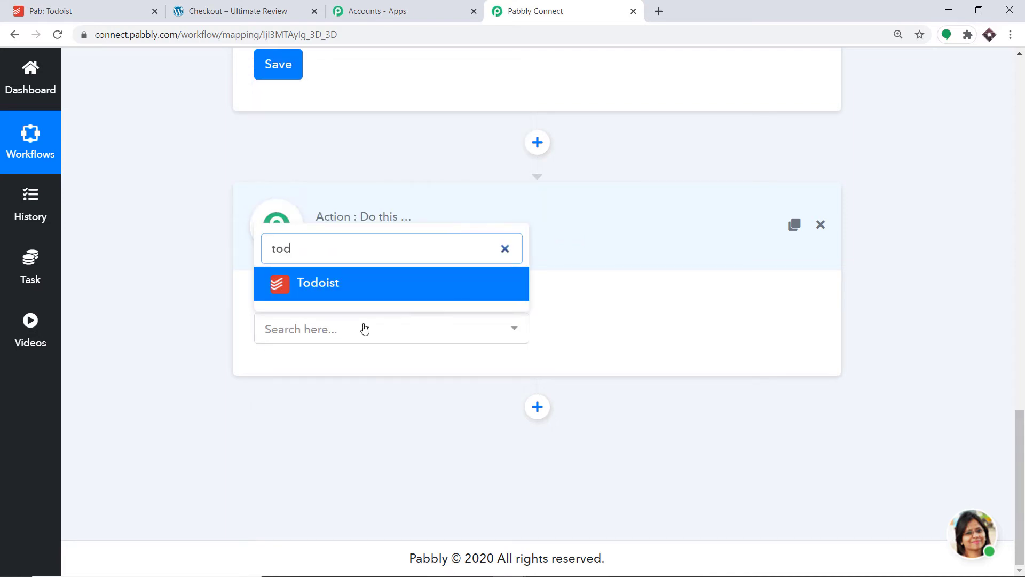
click(368, 293)
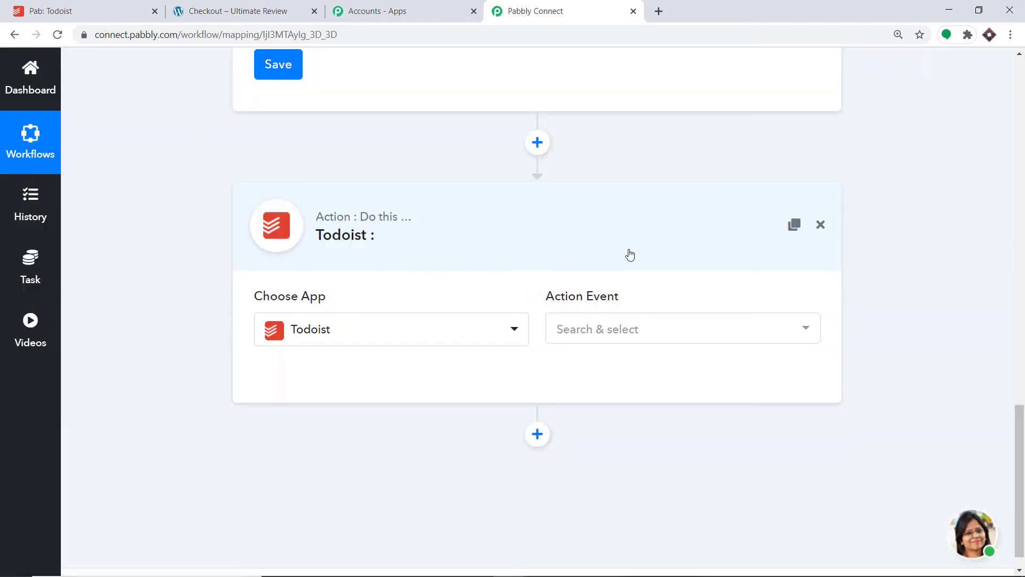
click(628, 335)
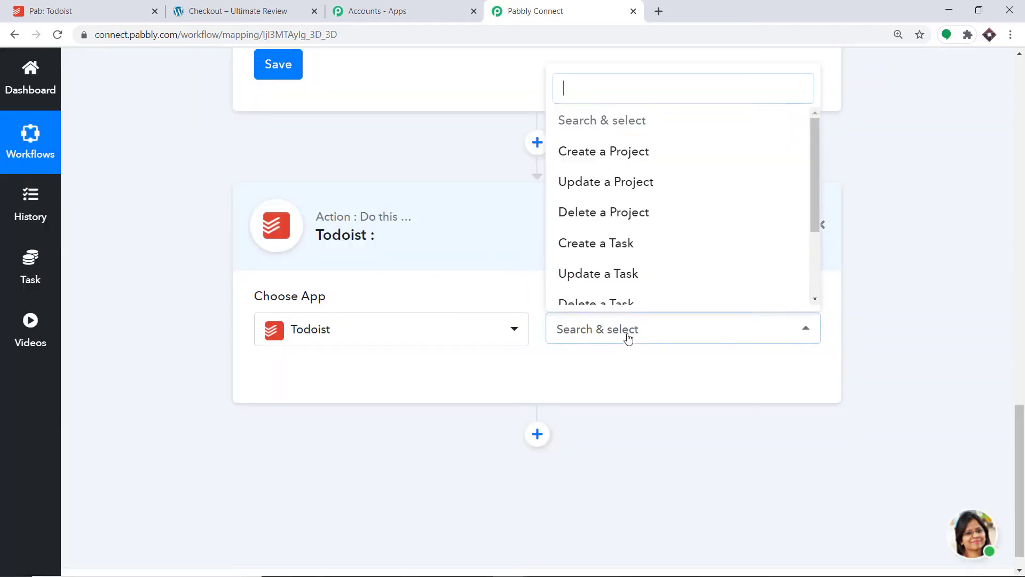
click(627, 243)
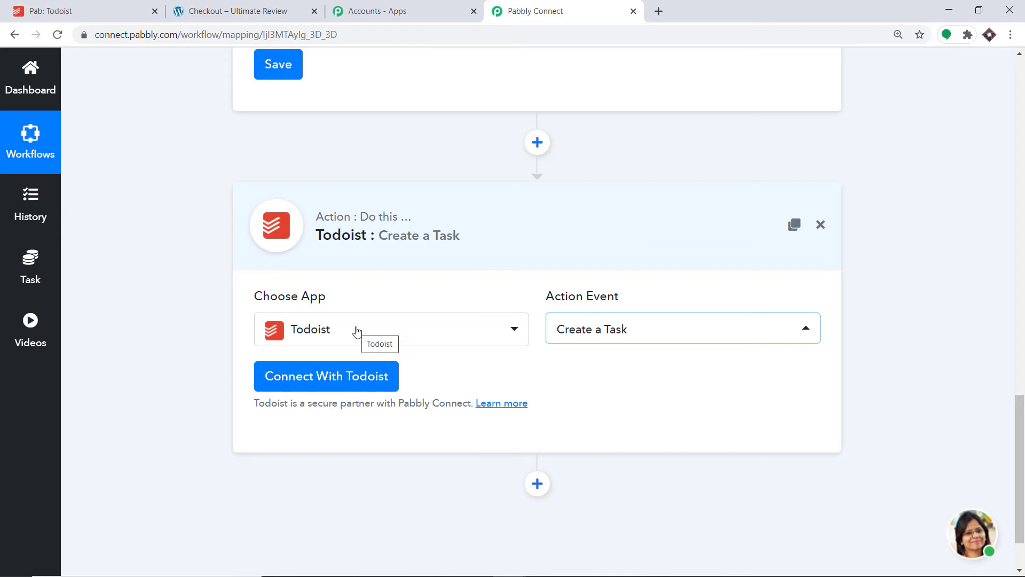
Step: Review the other action events available for Todoist, keeping Create a Task selected
click(610, 333)
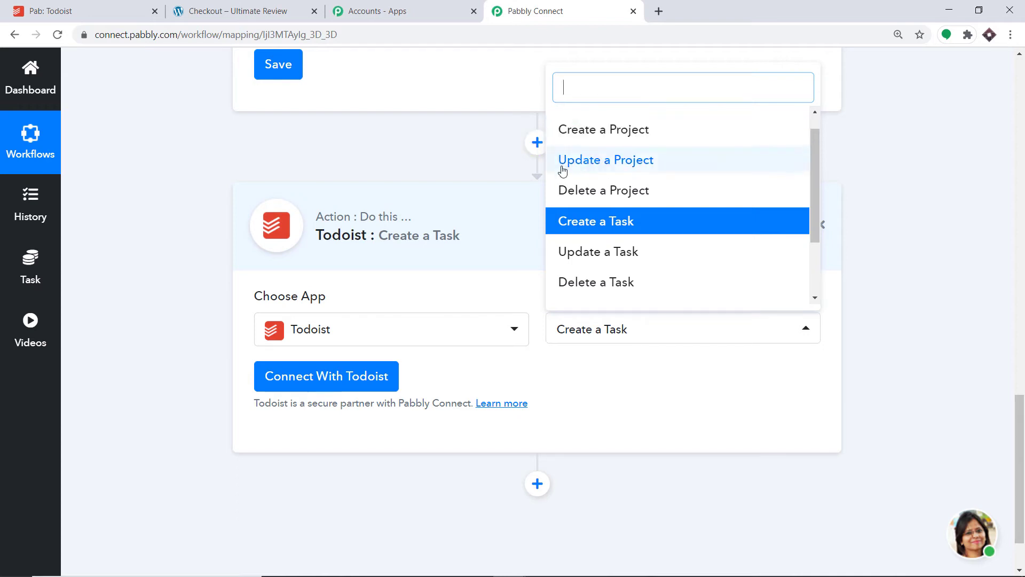
scroll(619, 202, down, 2)
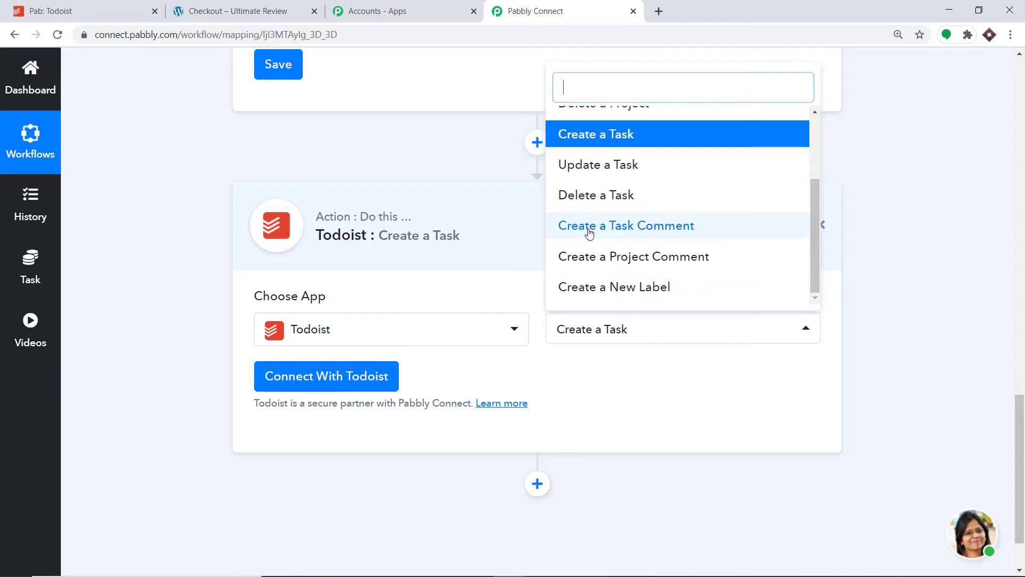
click(630, 385)
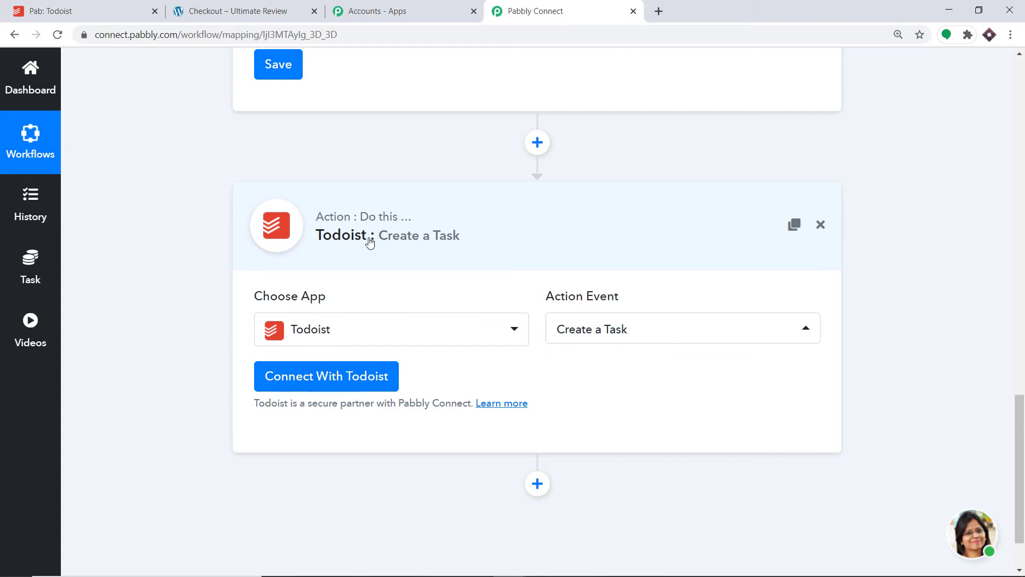
Step: Start a new Todoist connection for the action, and switch to Todoist to open its integration settings
click(344, 386)
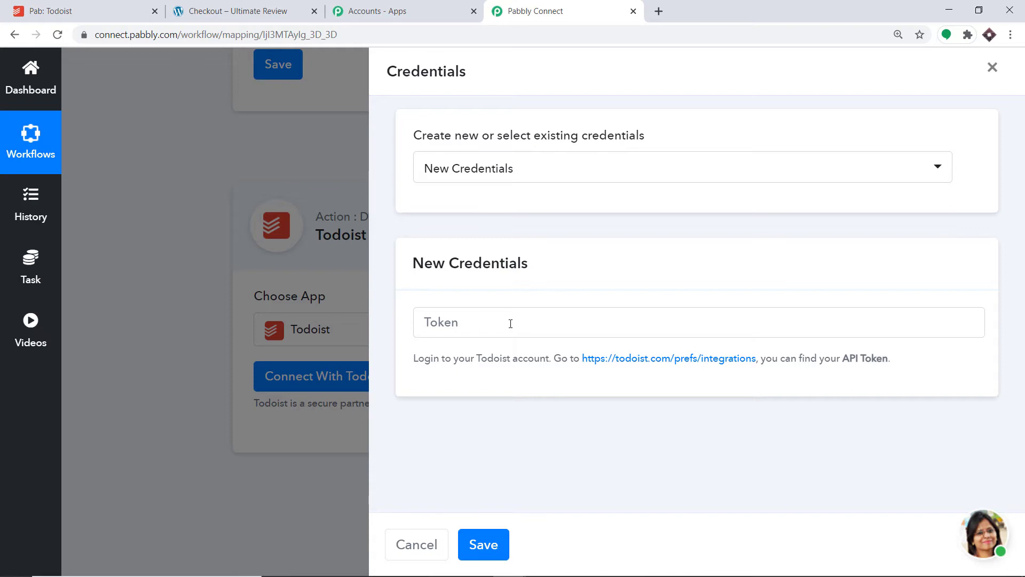
click(98, 11)
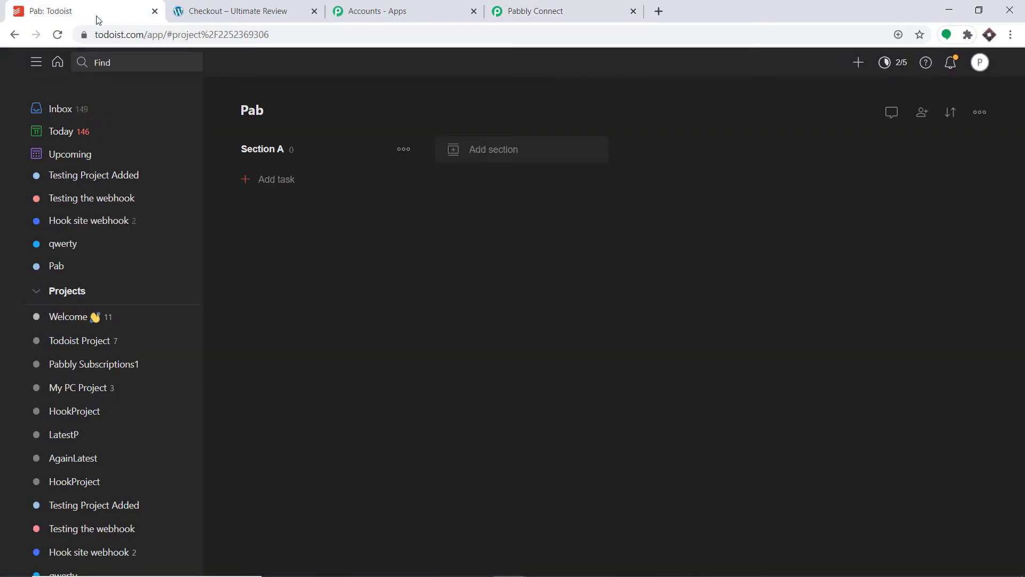
click(981, 63)
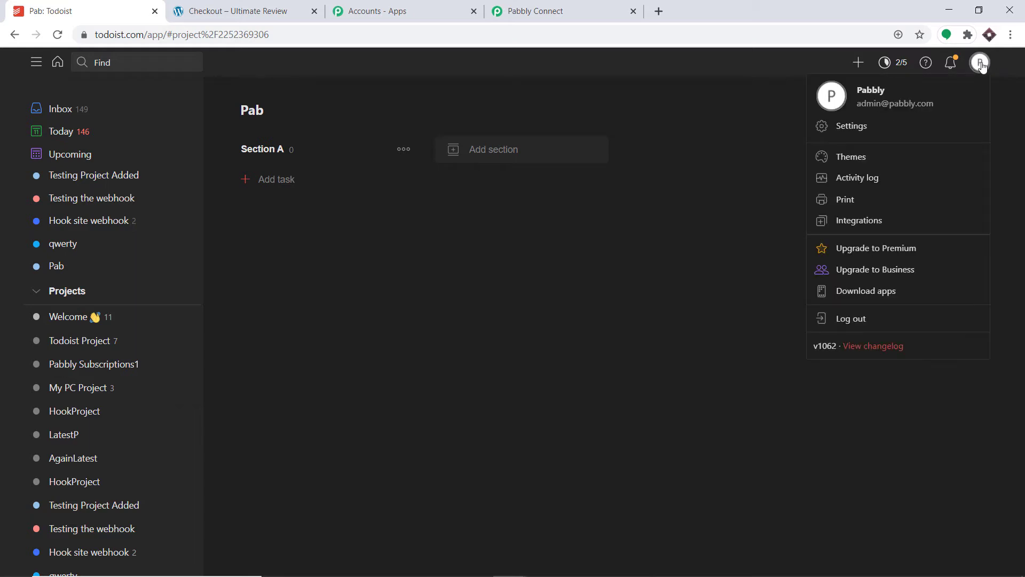
click(857, 126)
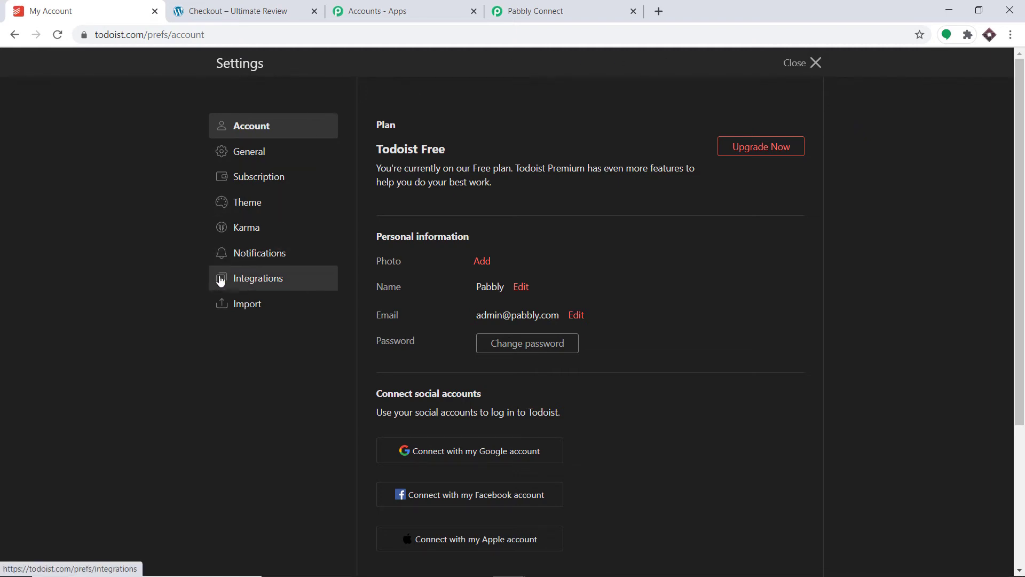
click(275, 280)
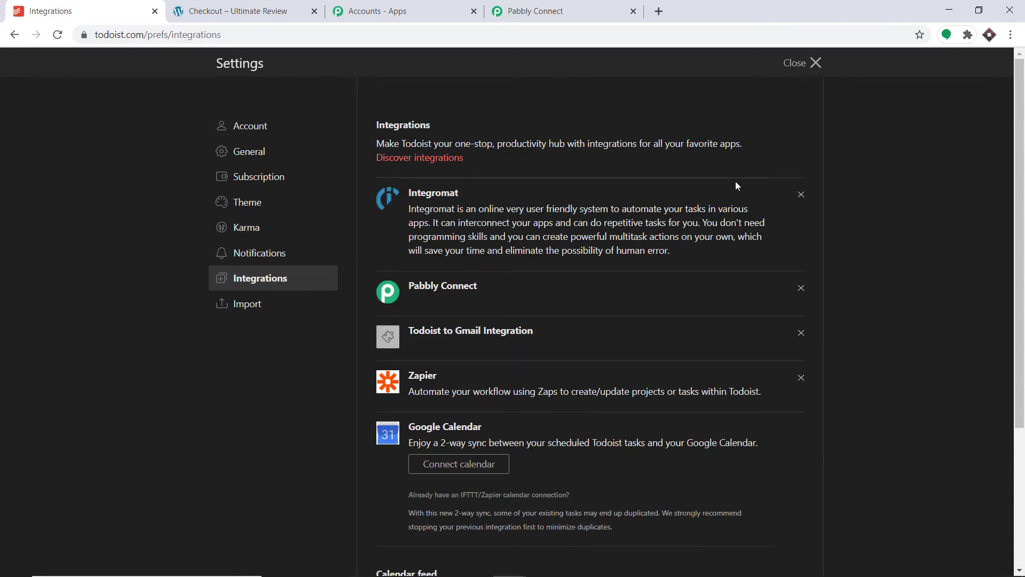
Step: Copy the API token from the Todoist integration settings
scroll(736, 182, down, 3)
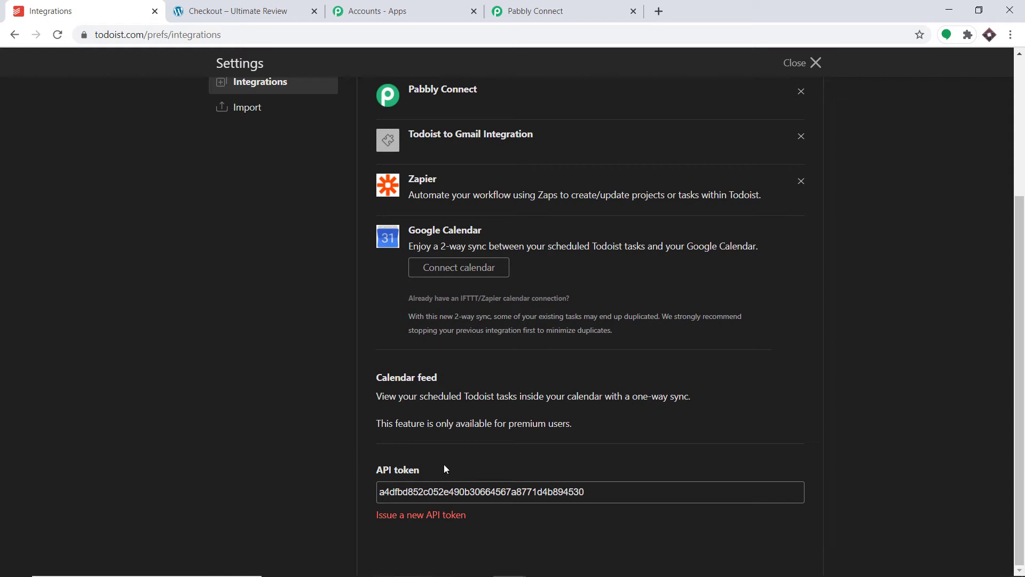
double_click(425, 491)
right_click(426, 492)
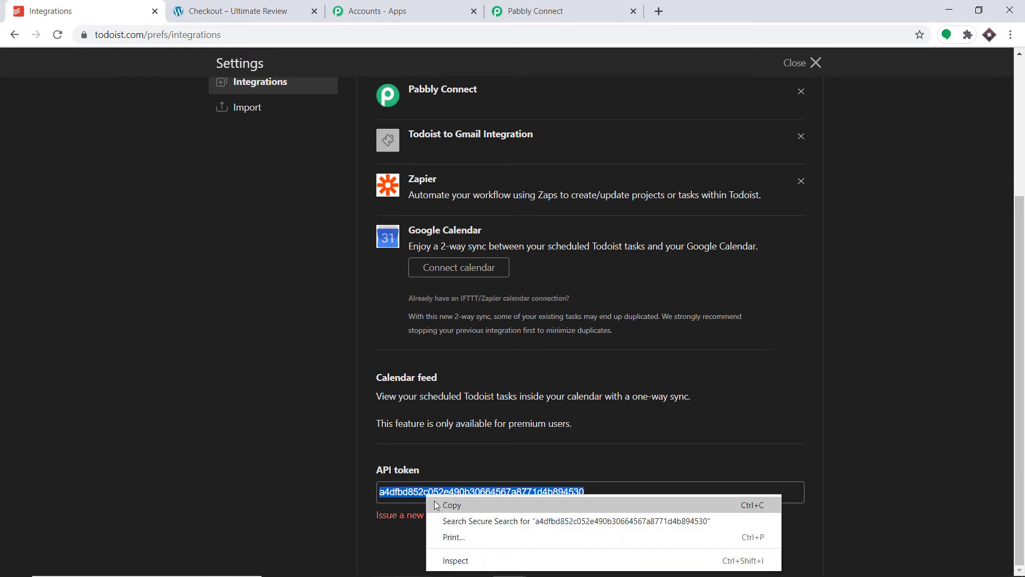
click(436, 505)
Step: Switch back to the Pabbly Connect workflow, paste the API token into the new Todoist credentials and save them
click(502, 11)
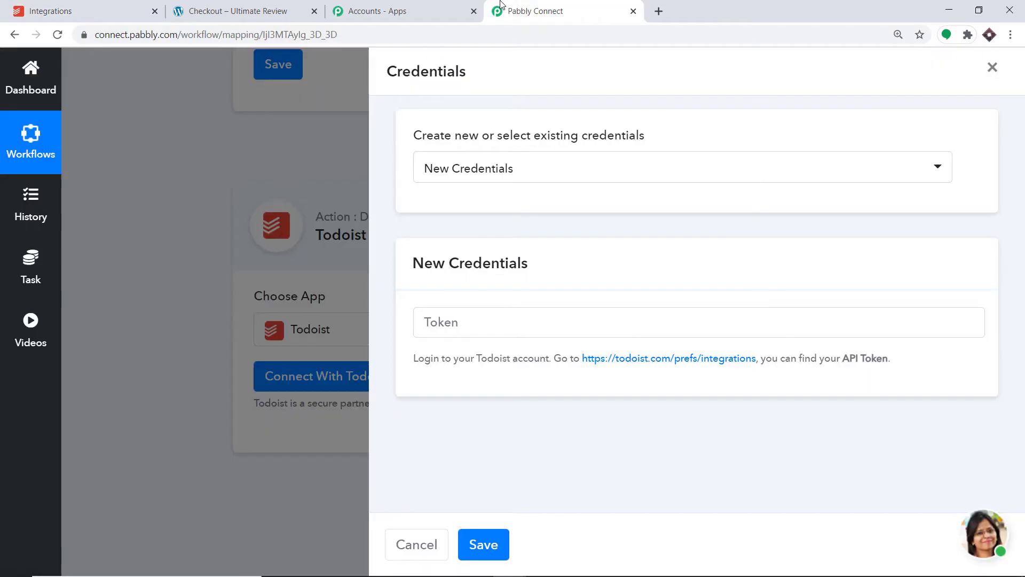
click(453, 323)
right_click(453, 323)
click(492, 427)
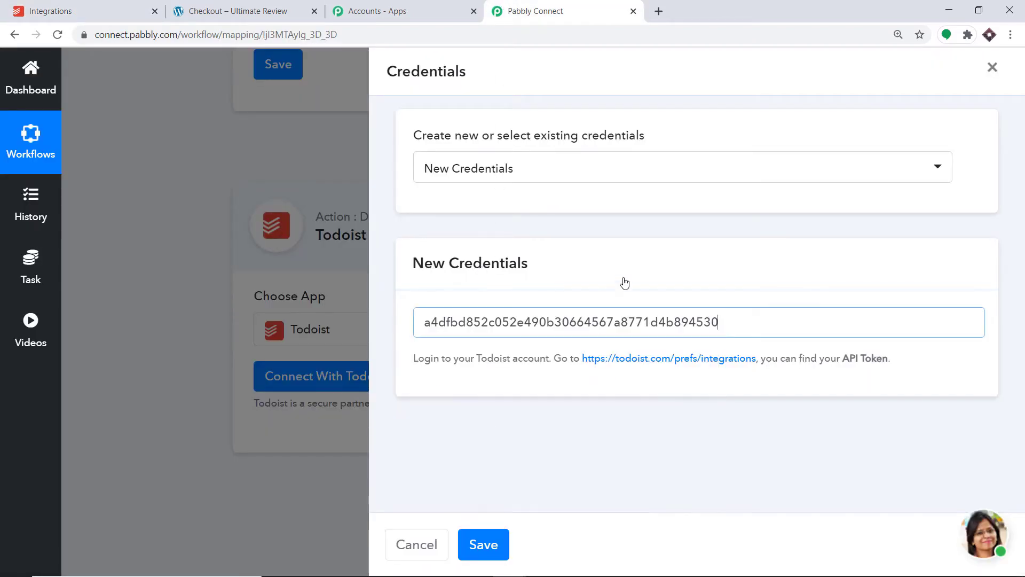
click(498, 546)
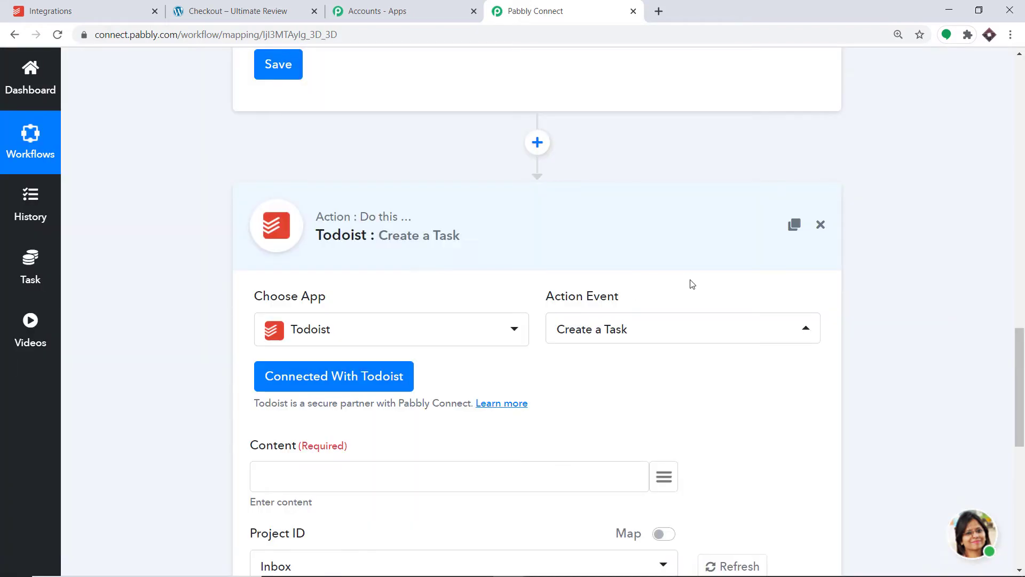
Step: Review the Create a Task fields for content, project, due date and priority
scroll(693, 284, down, 1)
scroll(693, 285, down, 4)
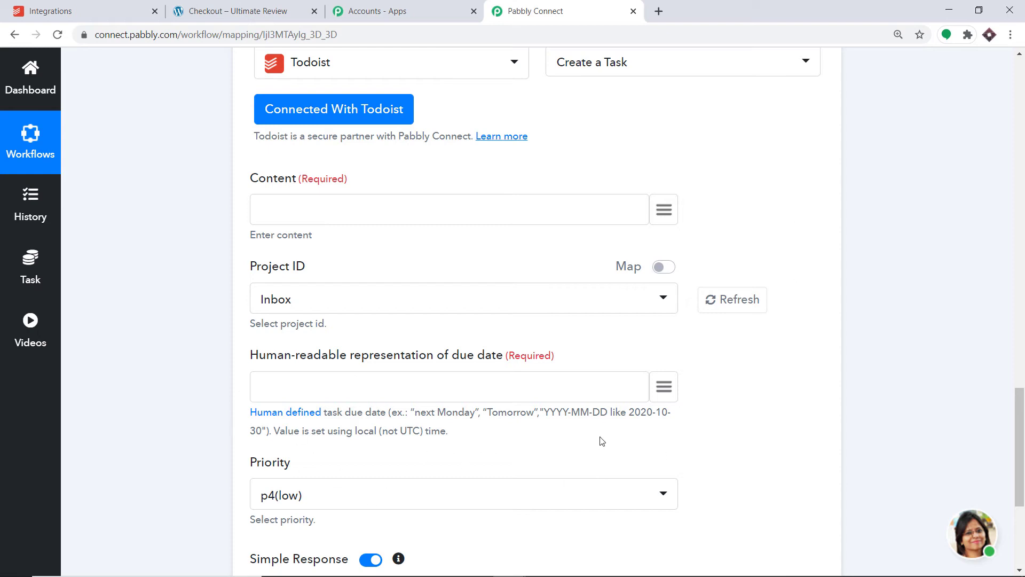
scroll(697, 390, down, 1)
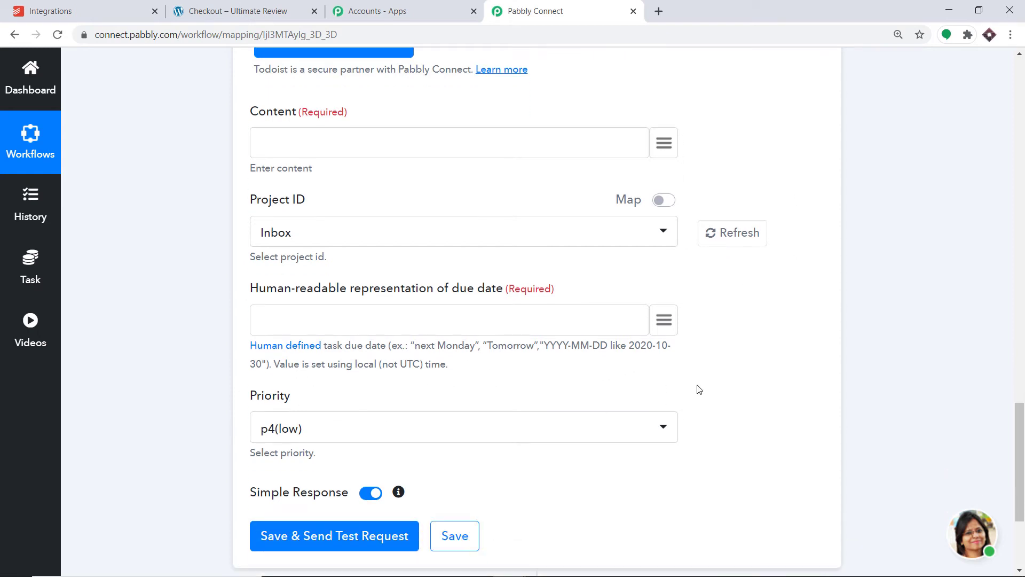
scroll(700, 386, up, 1)
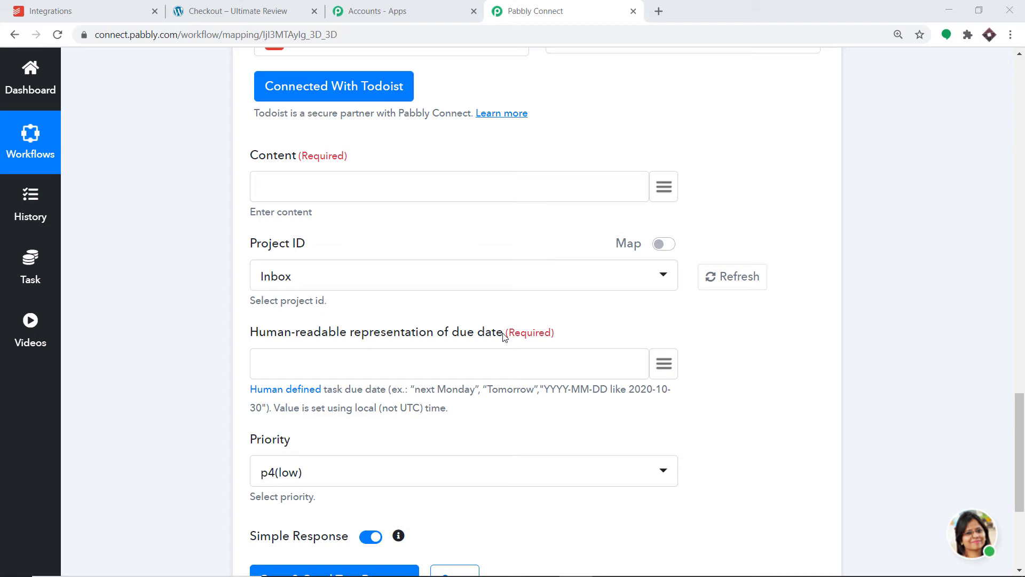
Step: Examine the date_created value in the webhook response and compare its format with the task's due date requirements
scroll(802, 294, up, 15)
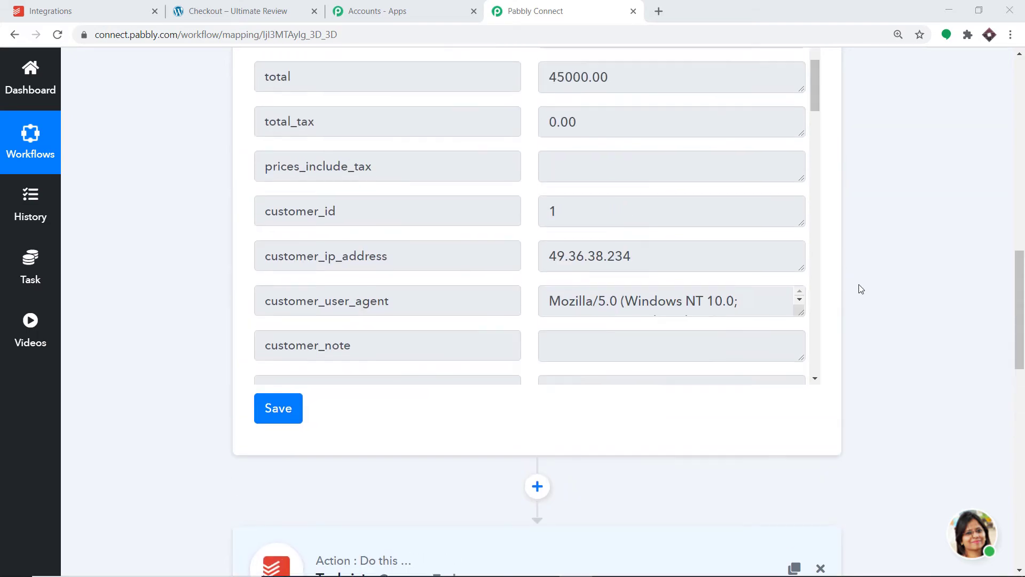
scroll(650, 336, down, 10)
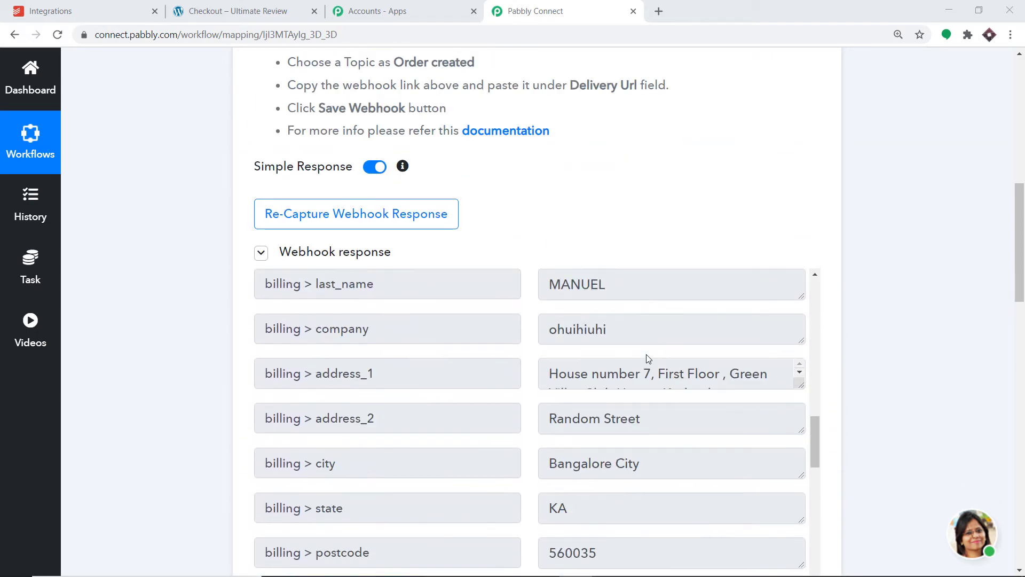
scroll(646, 363, down, 7)
scroll(645, 365, up, 15)
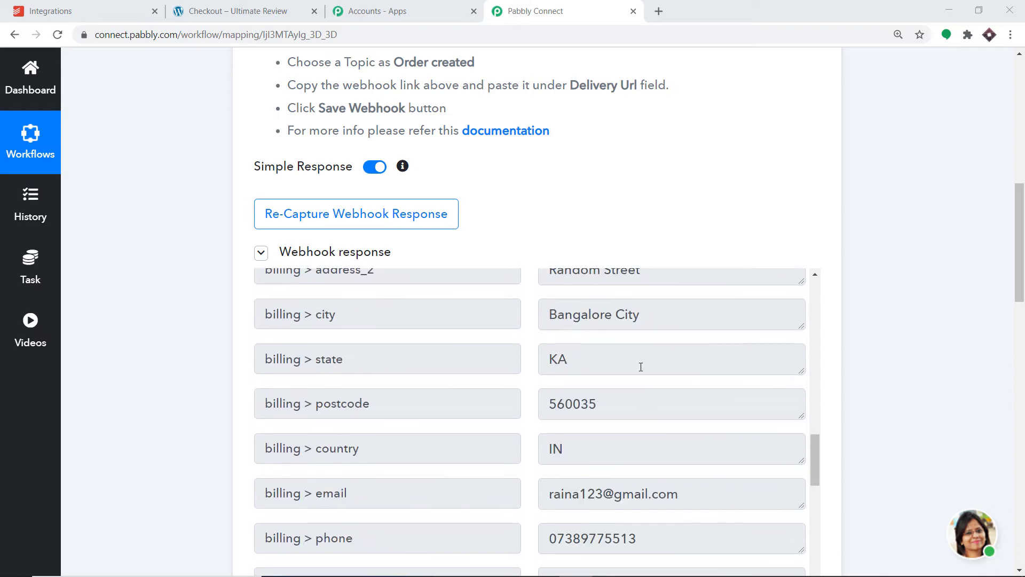
scroll(645, 367, up, 13)
scroll(587, 384, down, 3)
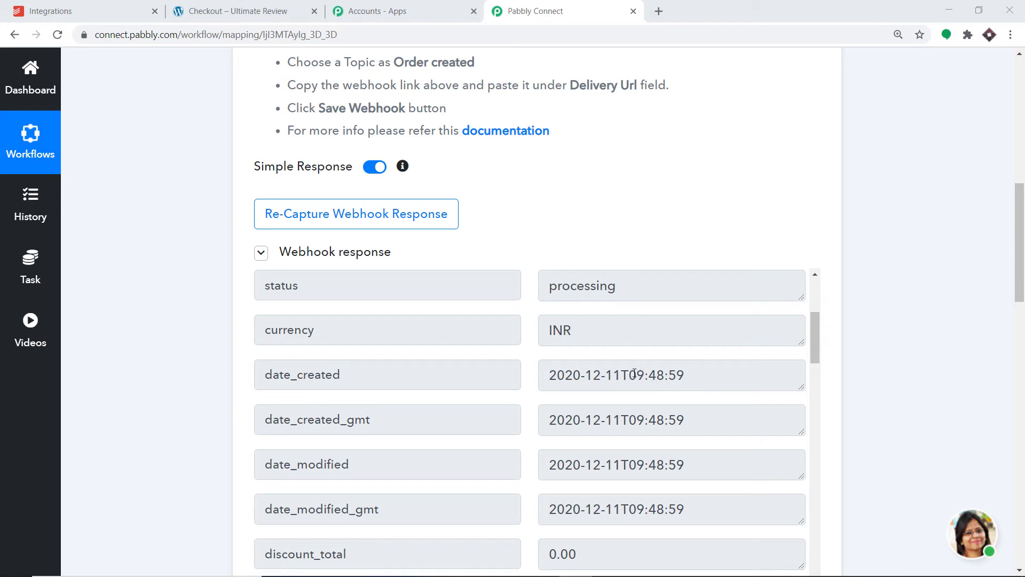
drag(634, 373, 702, 373)
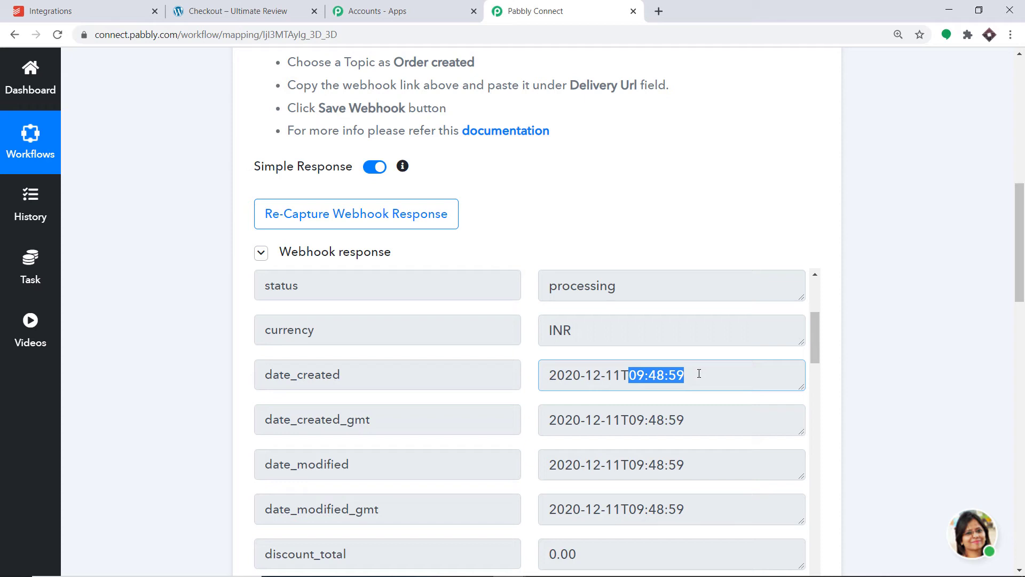
drag(551, 375, 697, 380)
scroll(1010, 310, down, 15)
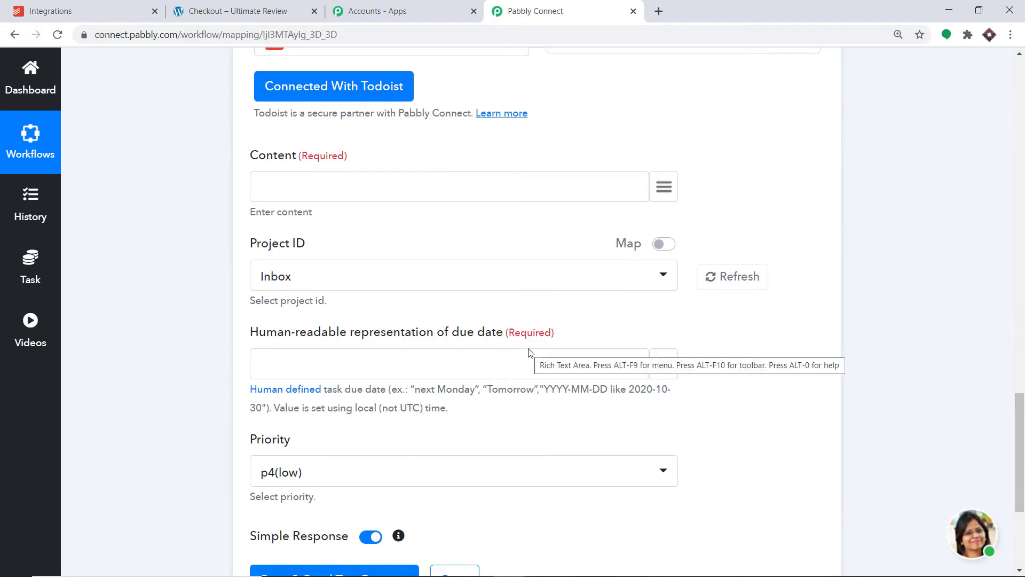
drag(1021, 417, 1024, 224)
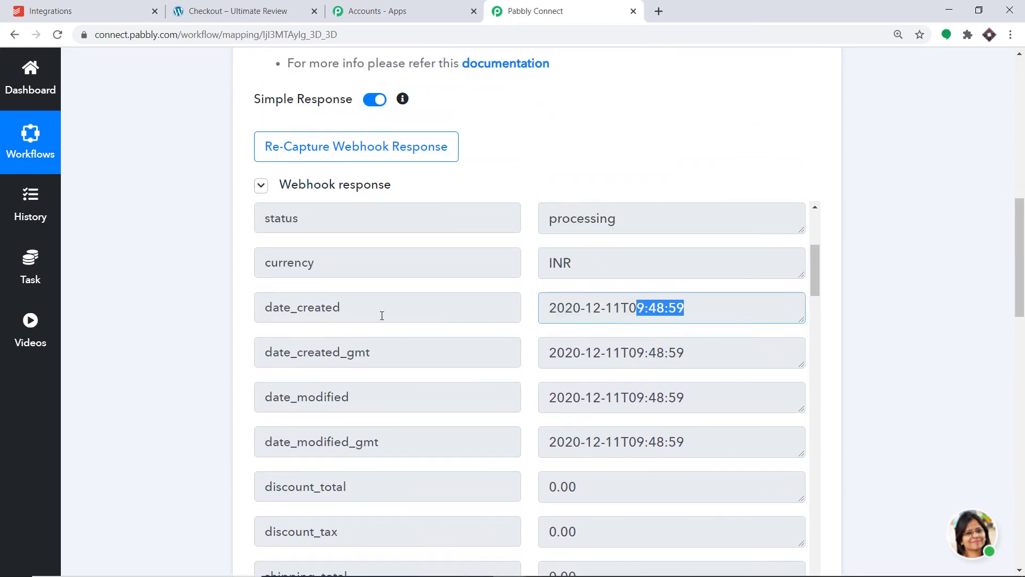
drag(1024, 265, 1022, 321)
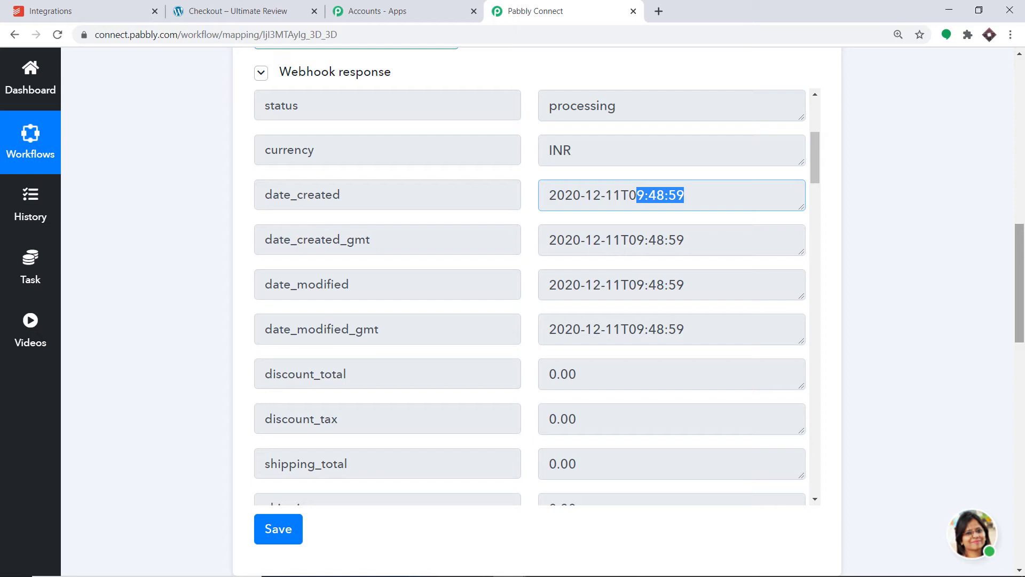
scroll(932, 219, down, 8)
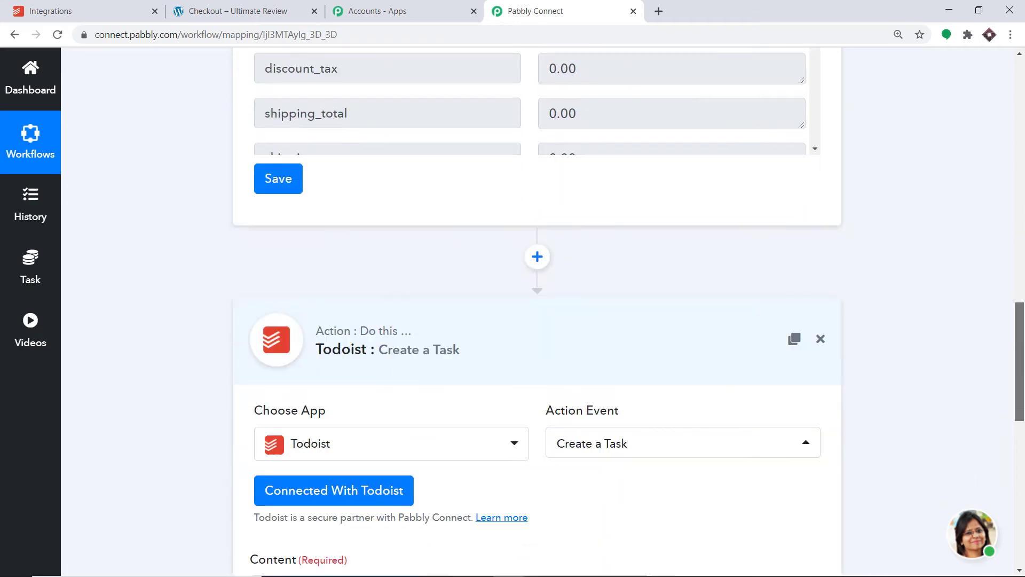
Step: Insert a Date/Time Formatter action before the Todoist action, with the Add/Subtract Time event, and connect it
click(538, 188)
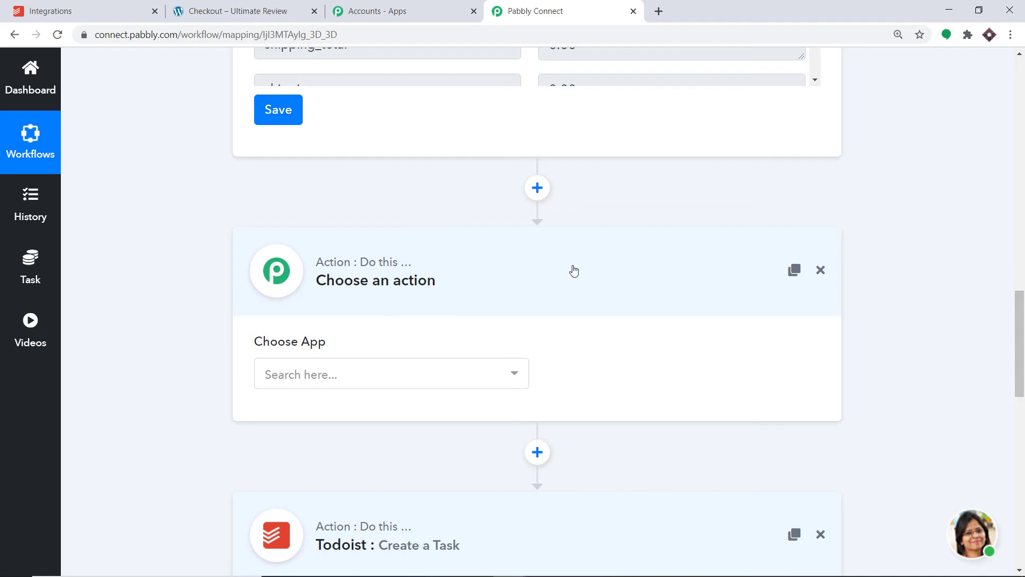
click(476, 374)
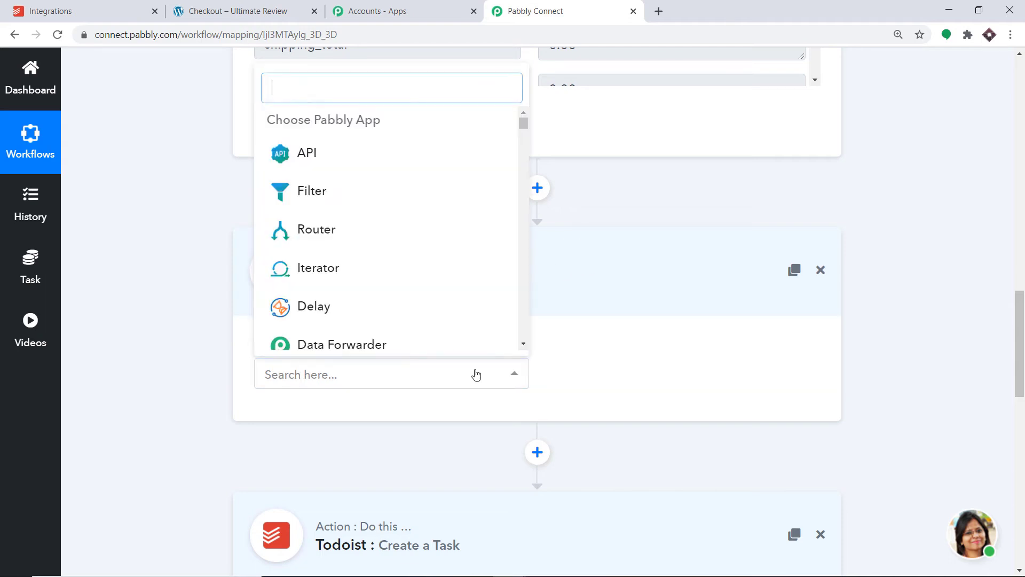
text(date)
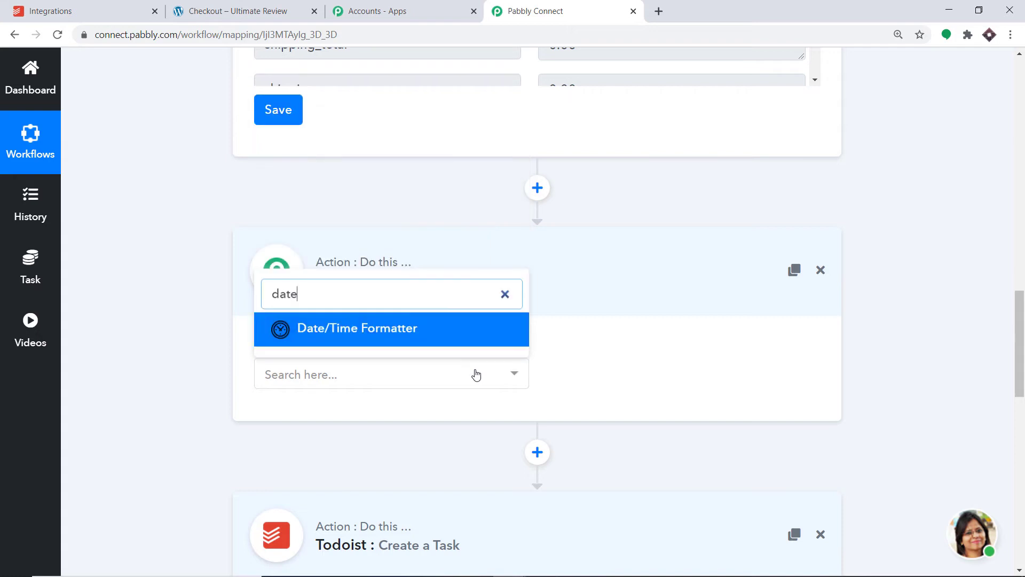
click(416, 332)
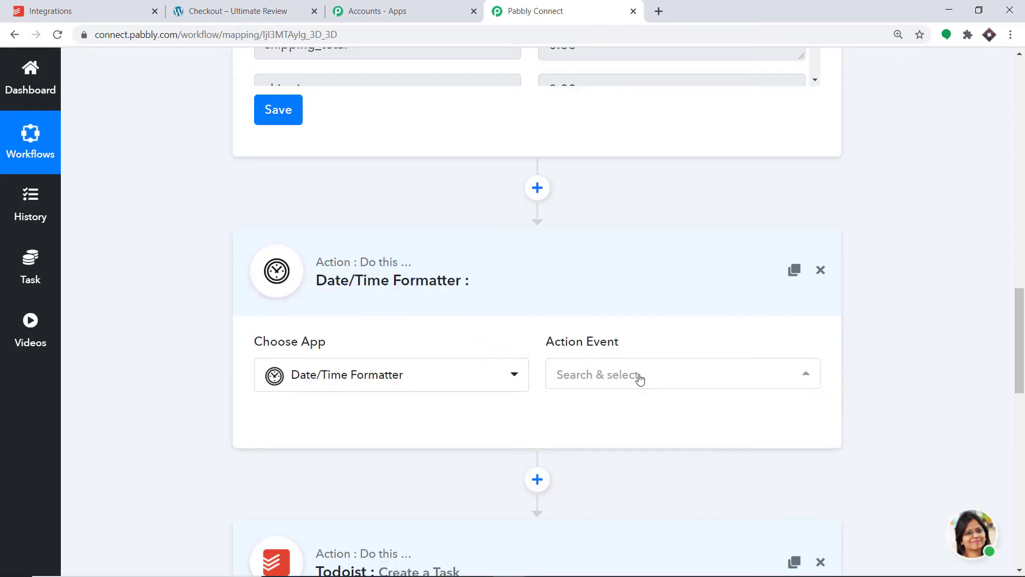
click(637, 377)
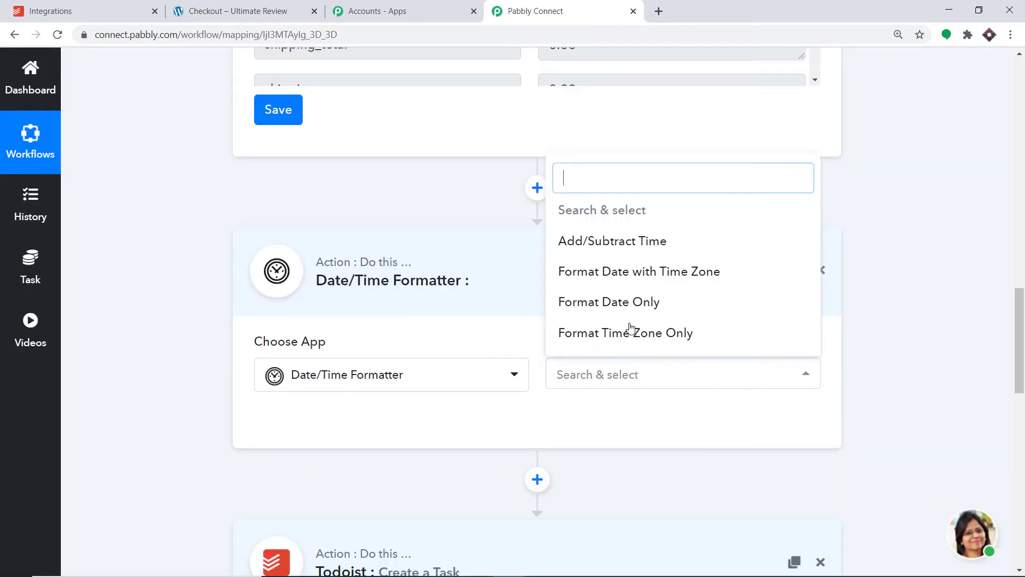
click(633, 249)
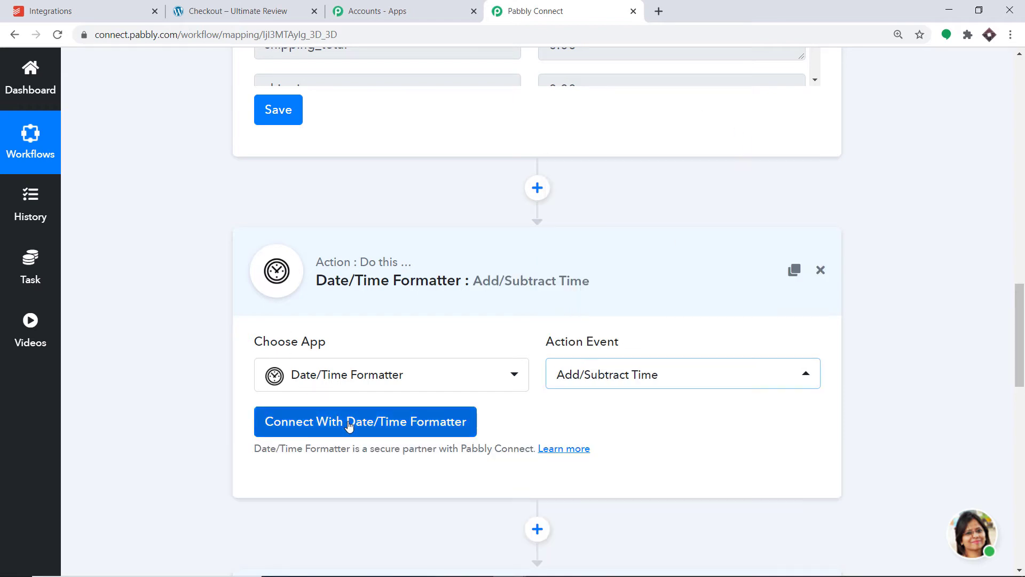
click(348, 422)
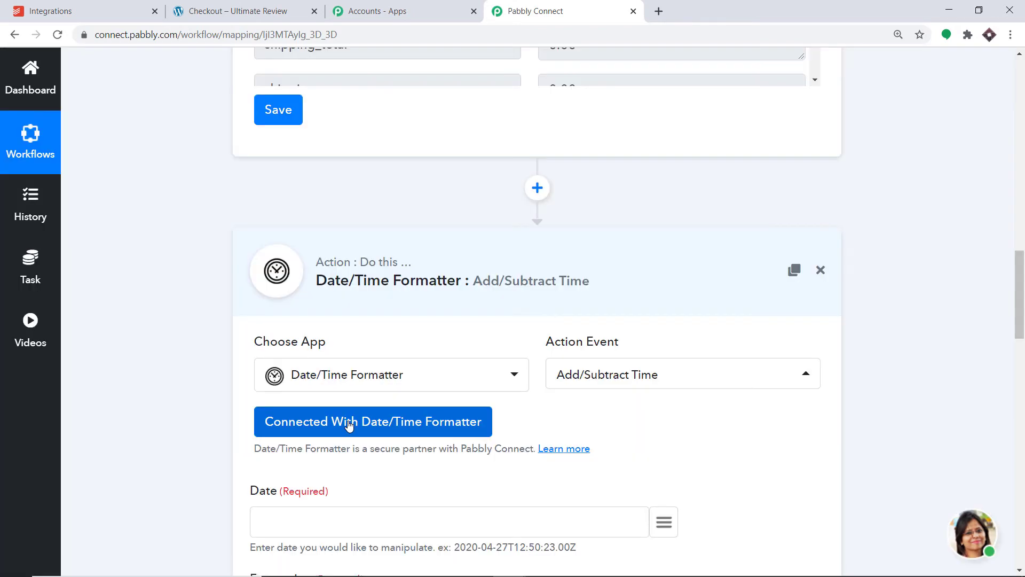
Step: Map the trigger's date_created value to the formatter's Date and set the Expression to 2 days
drag(1023, 306, 1024, 370)
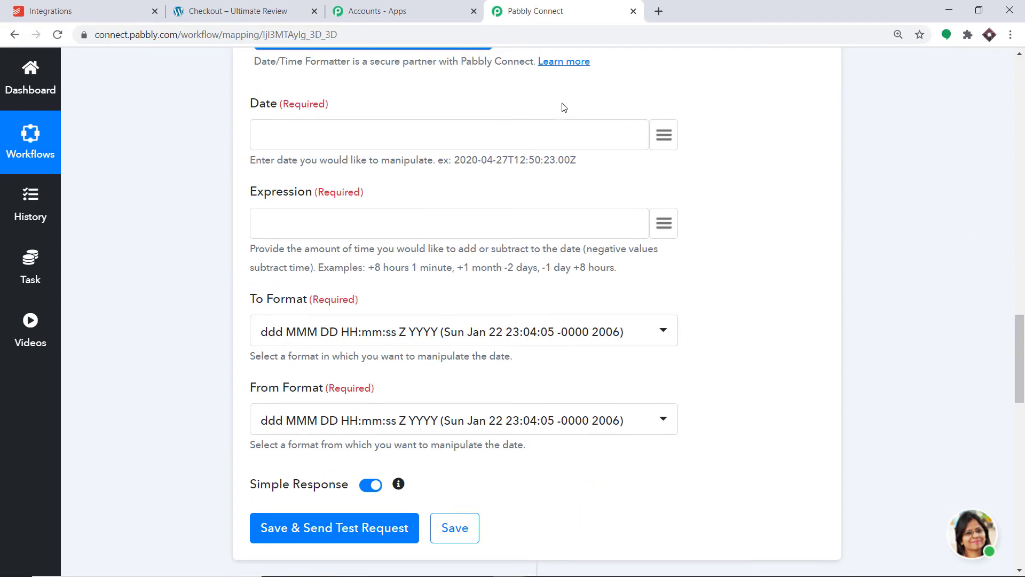
click(663, 138)
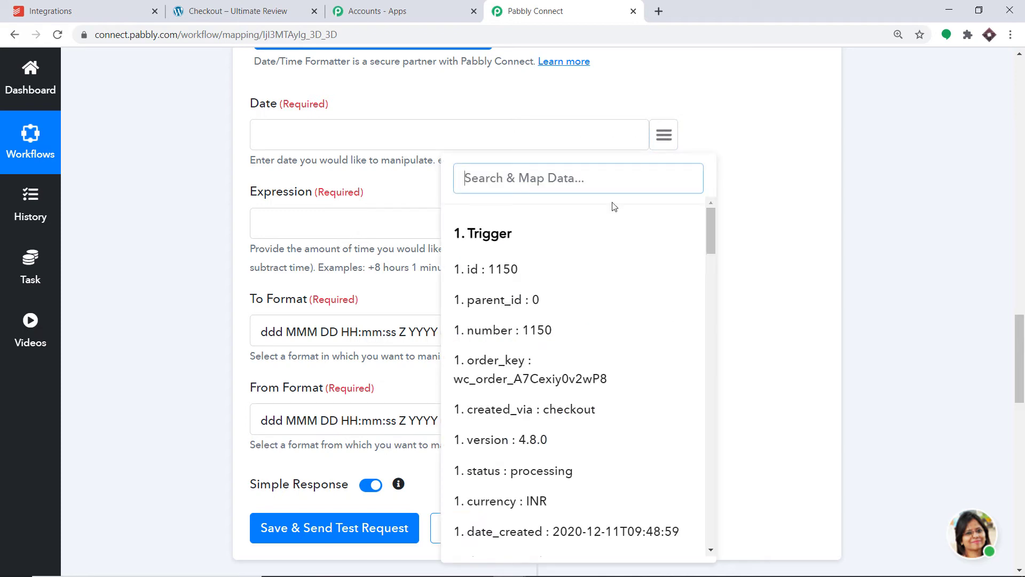
scroll(587, 278, down, 2)
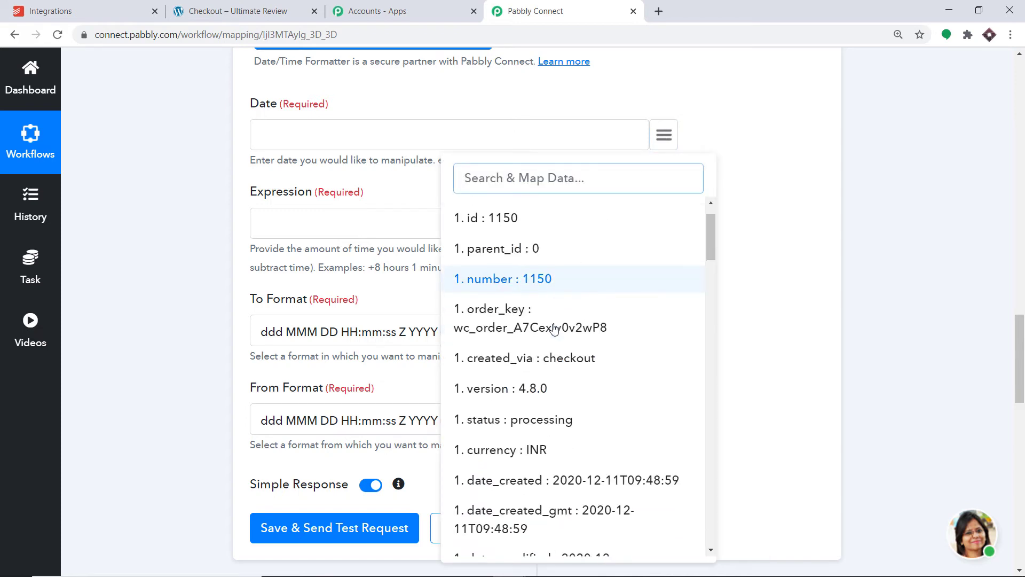
click(588, 465)
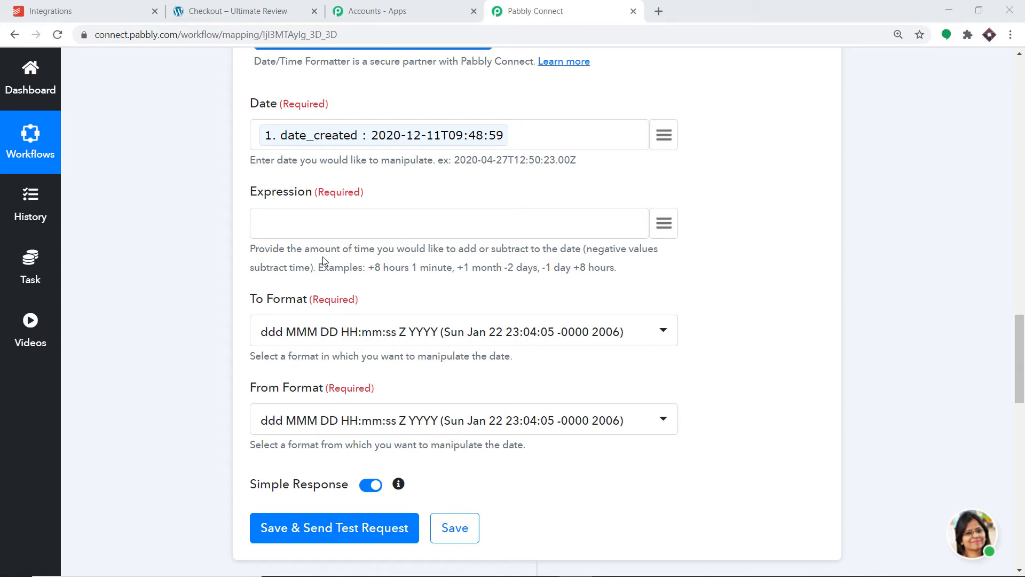
click(318, 217)
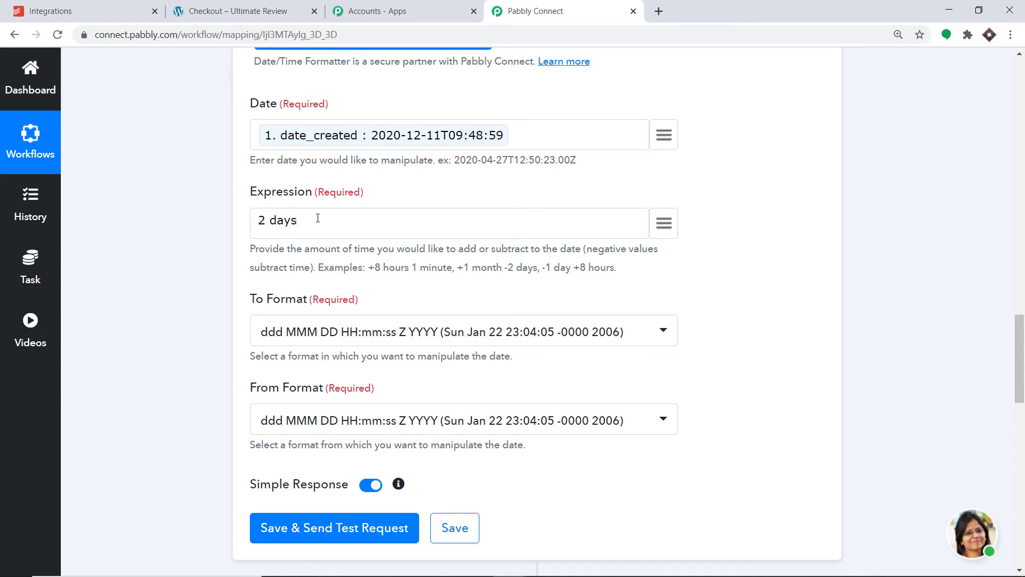
Step: Set the formatter's From Format to YYYY-MM-DDTHH:mm:ssZ and its To Format to YYYY-MM-DD
scroll(324, 218, down, 1)
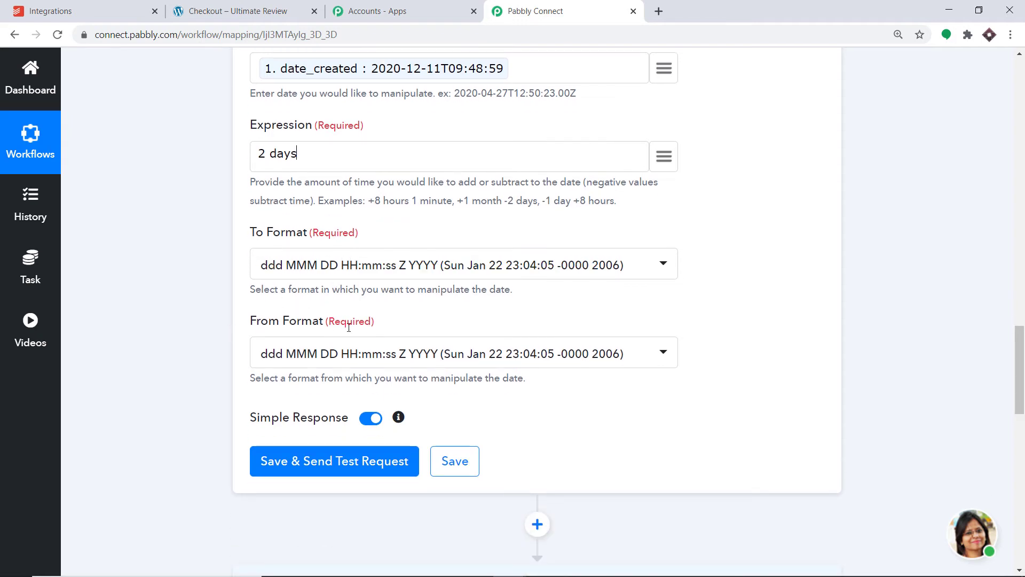
scroll(359, 332, up, 2)
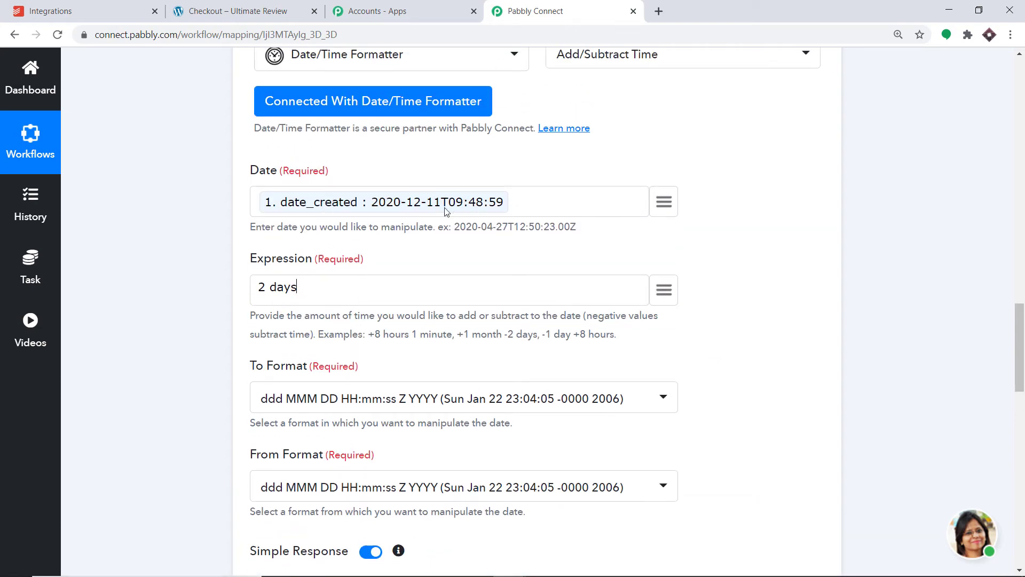
scroll(390, 358, down, 2)
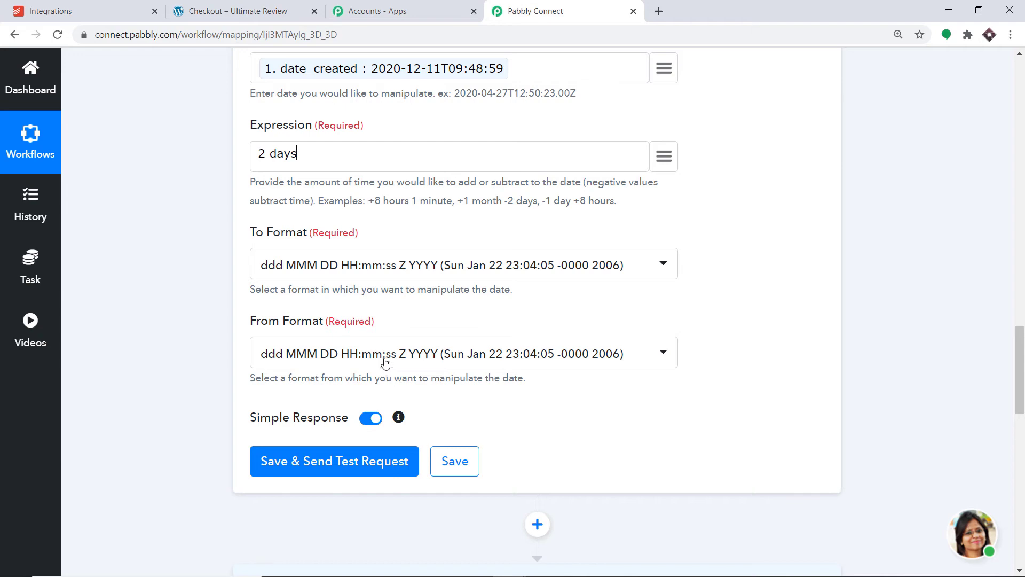
click(386, 354)
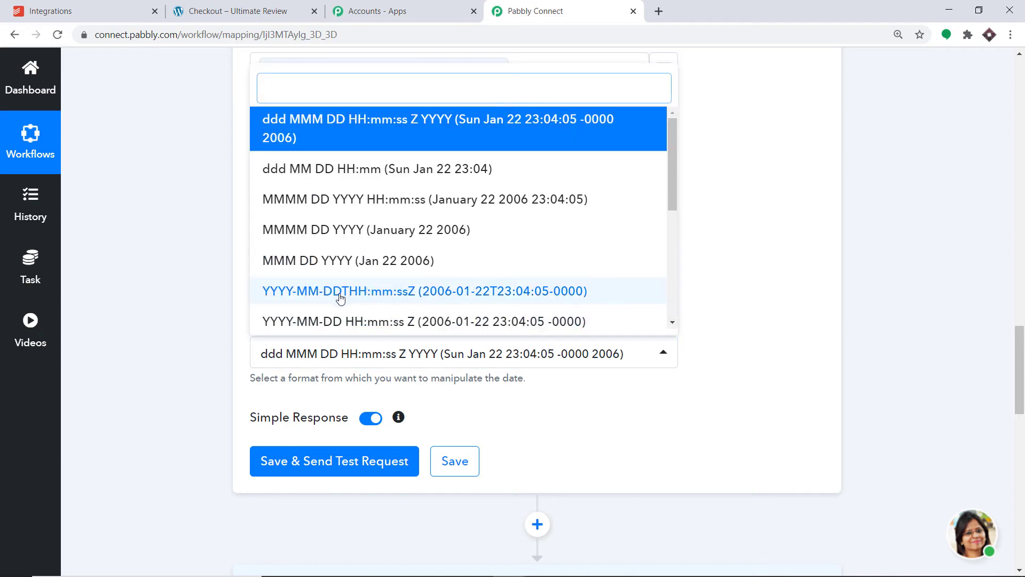
click(424, 299)
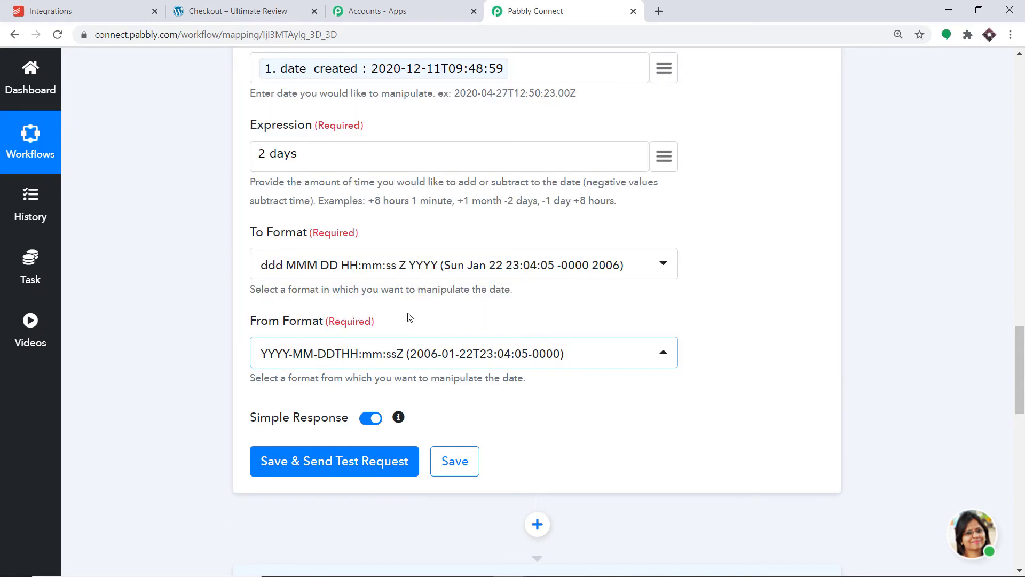
click(361, 265)
scroll(385, 416, down, 3)
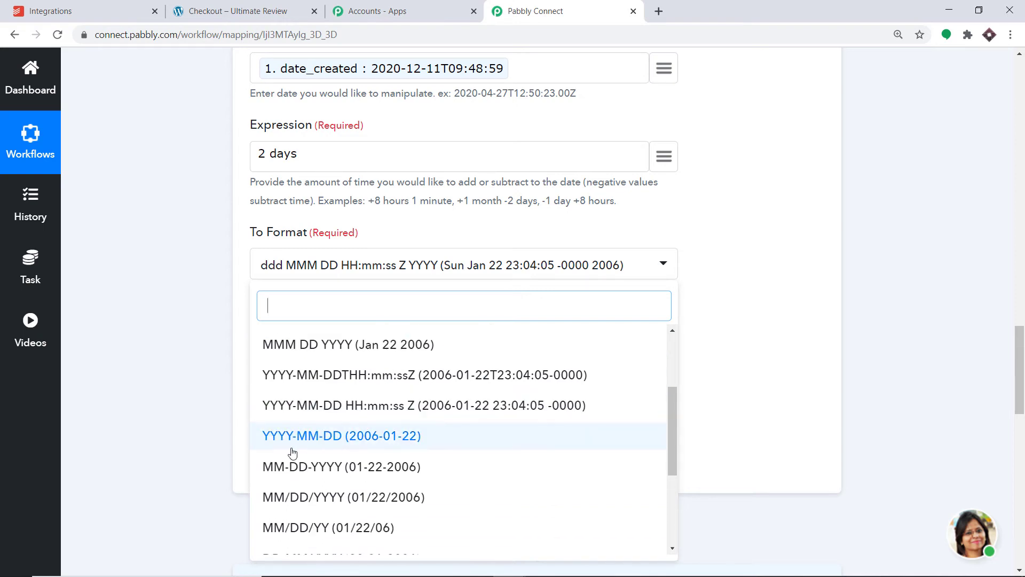
click(333, 436)
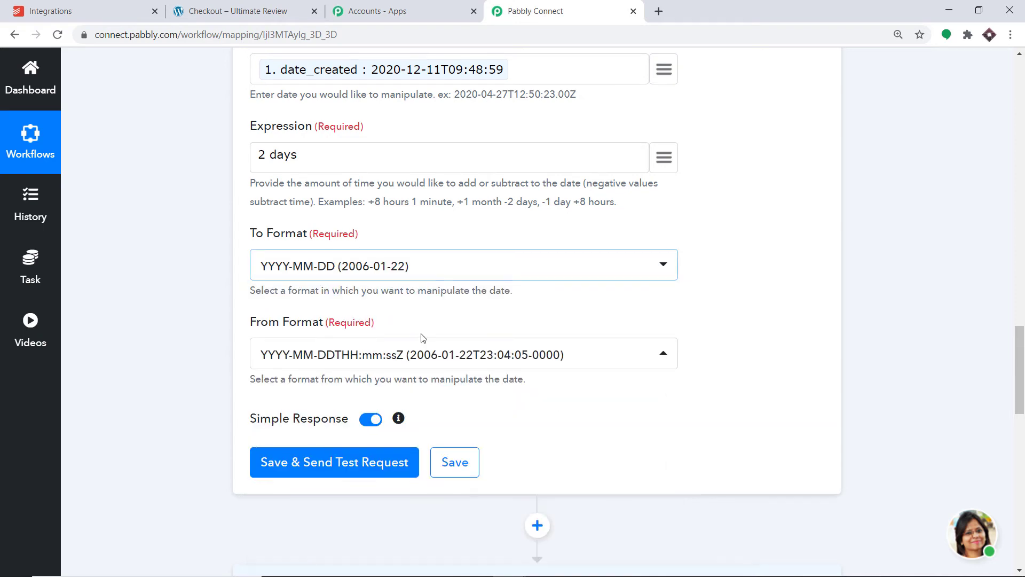
Step: Save the Date/Time Formatter action with a test request and compare the returned date with the order date and expression
scroll(373, 250, up, 3)
scroll(362, 293, down, 2)
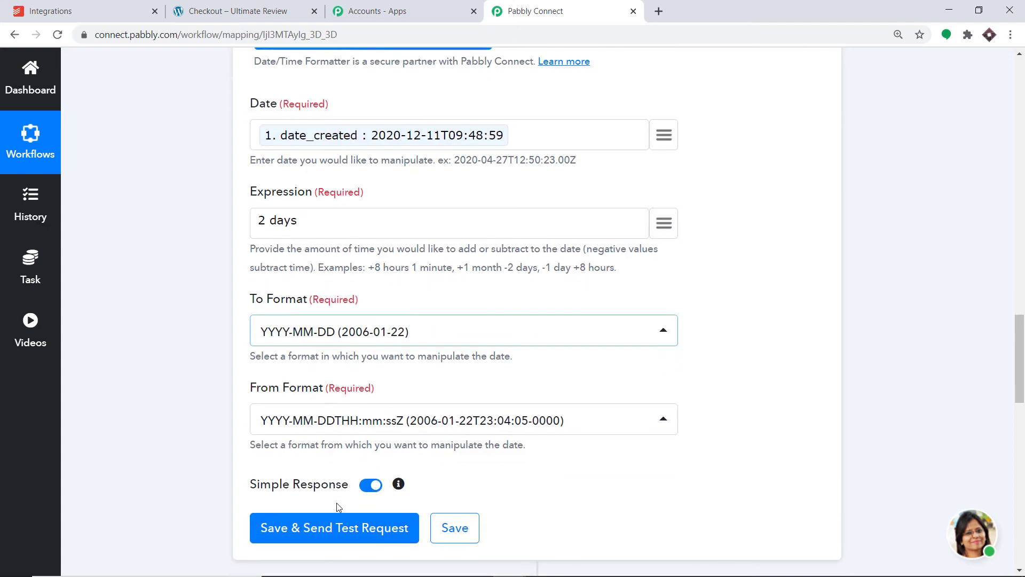
click(334, 528)
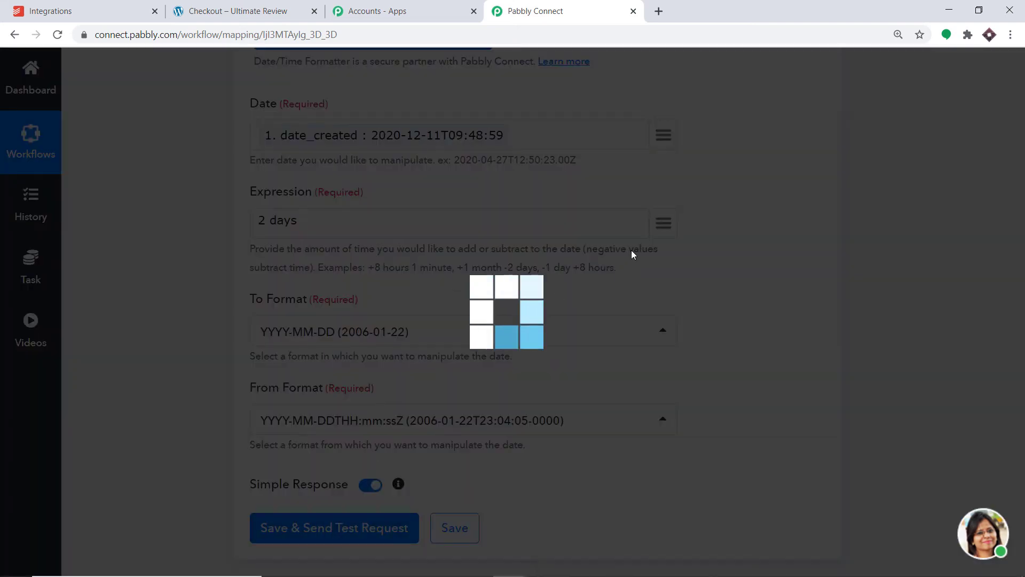
scroll(631, 253, down, 3)
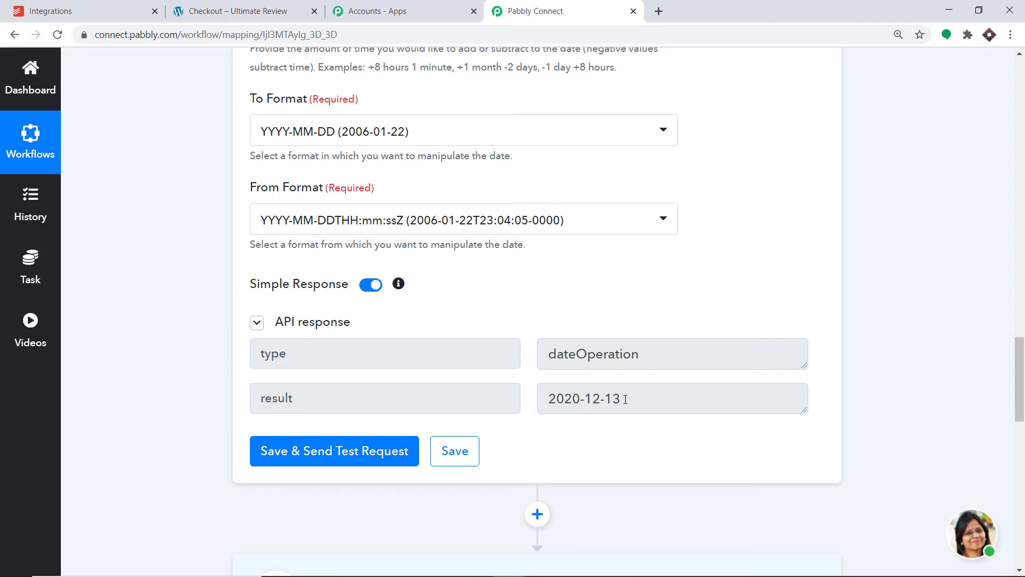
scroll(565, 395, up, 2)
scroll(550, 364, down, 2)
scroll(597, 386, up, 1)
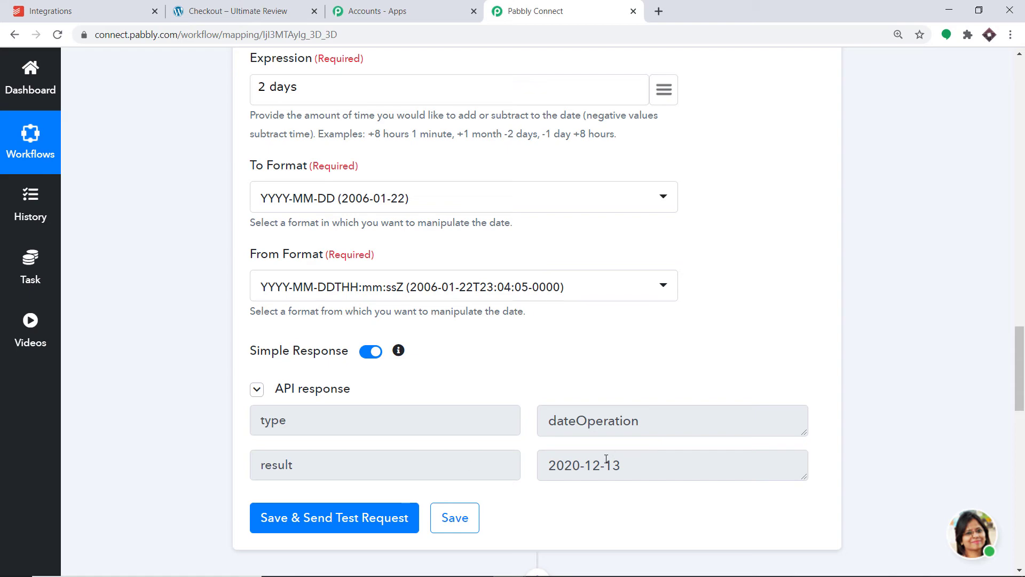
scroll(419, 300, up, 2)
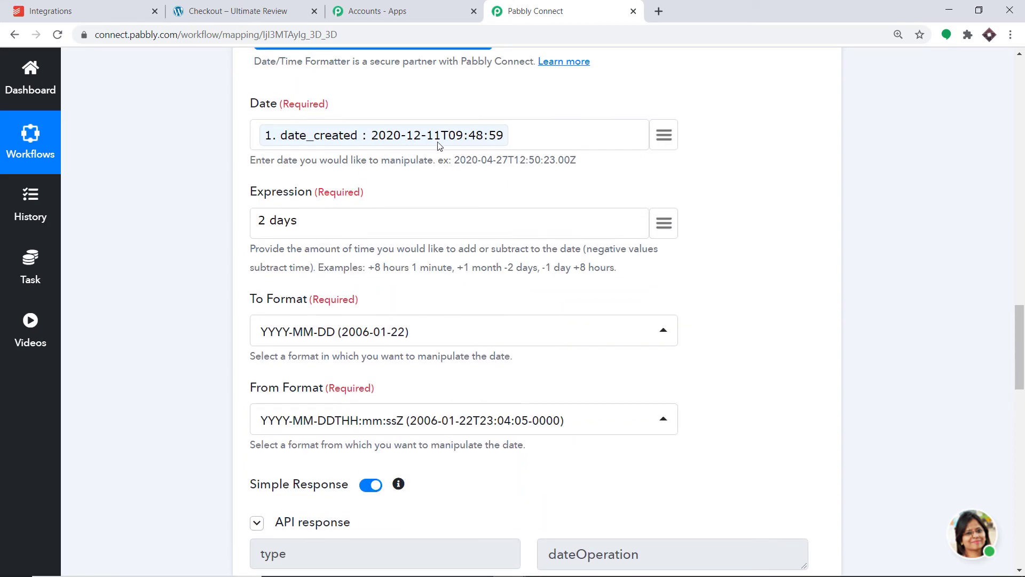
scroll(428, 153, down, 2)
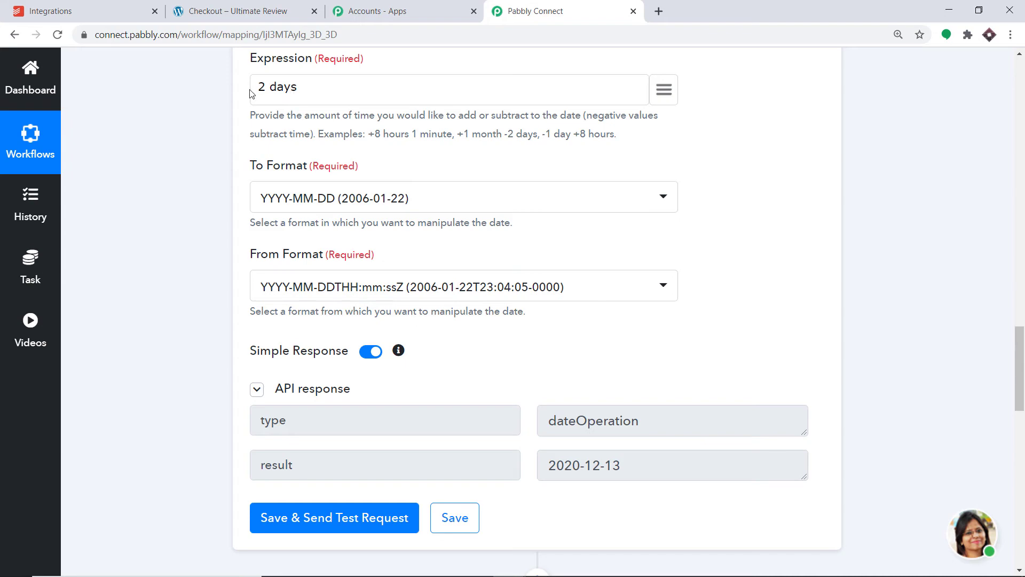
Step: Reopen the Todoist action's connection, select the existing Todoist #2 credentials and save them
scroll(451, 175, down, 6)
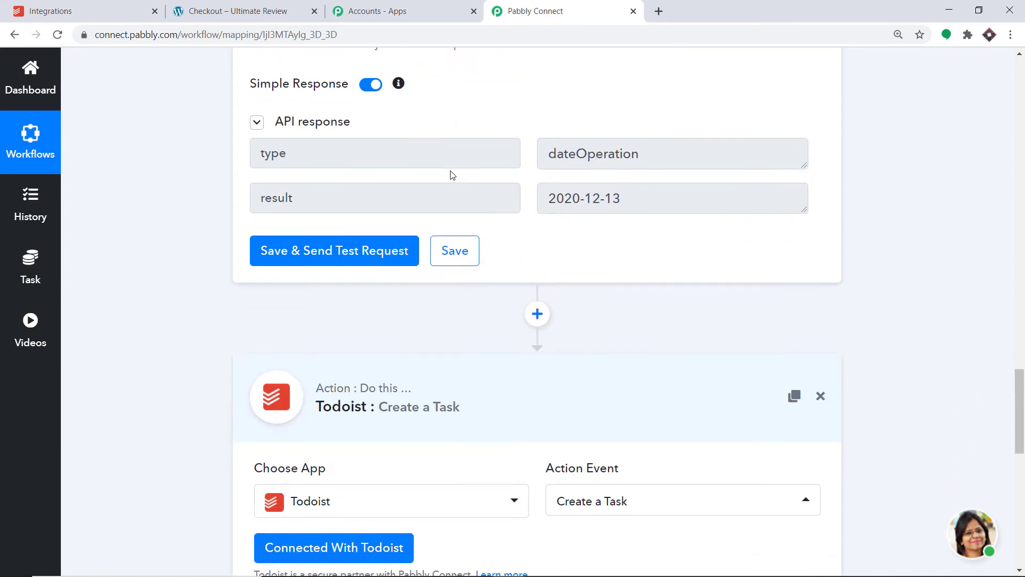
scroll(454, 176, down, 2)
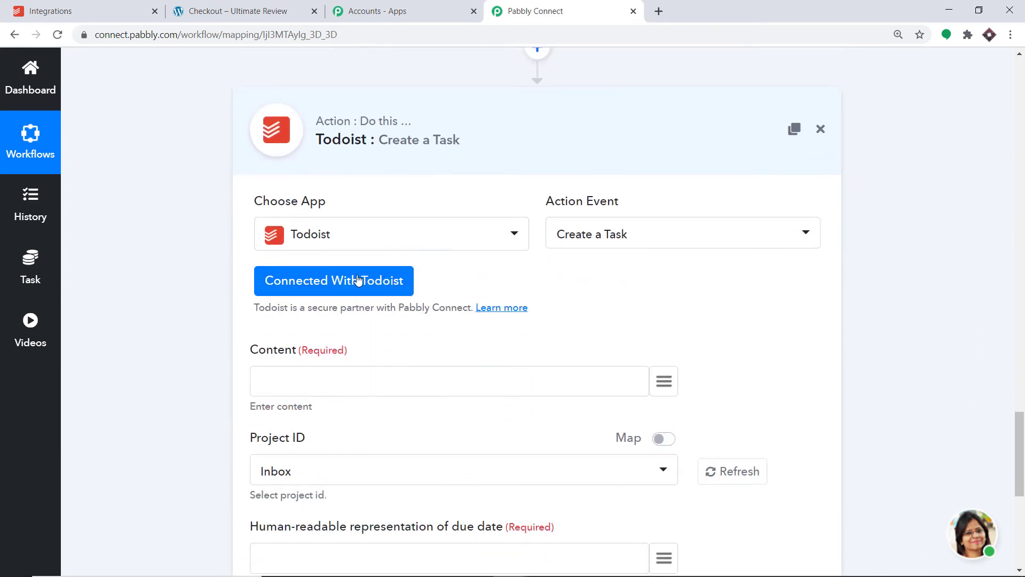
click(327, 291)
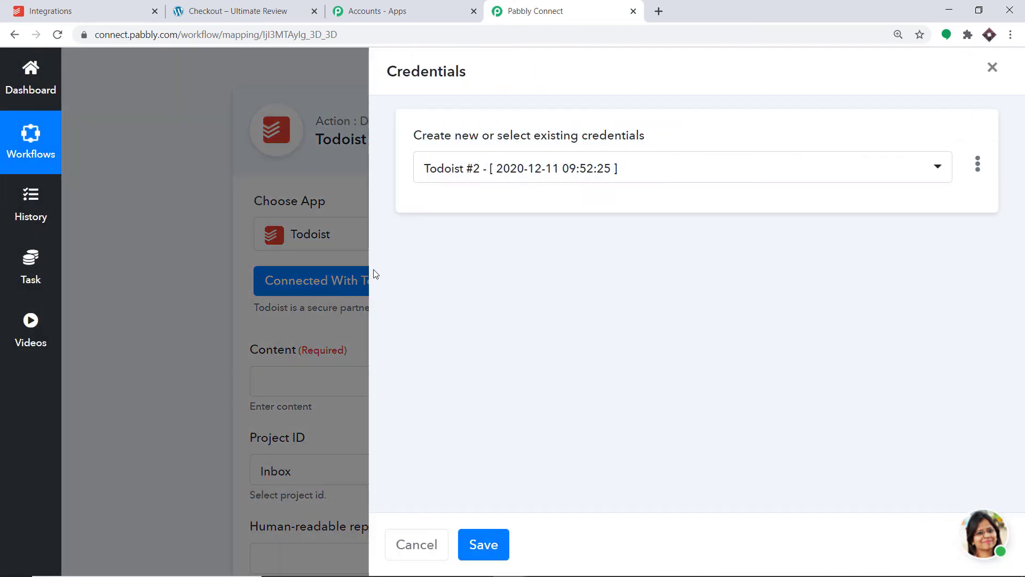
click(551, 175)
click(513, 302)
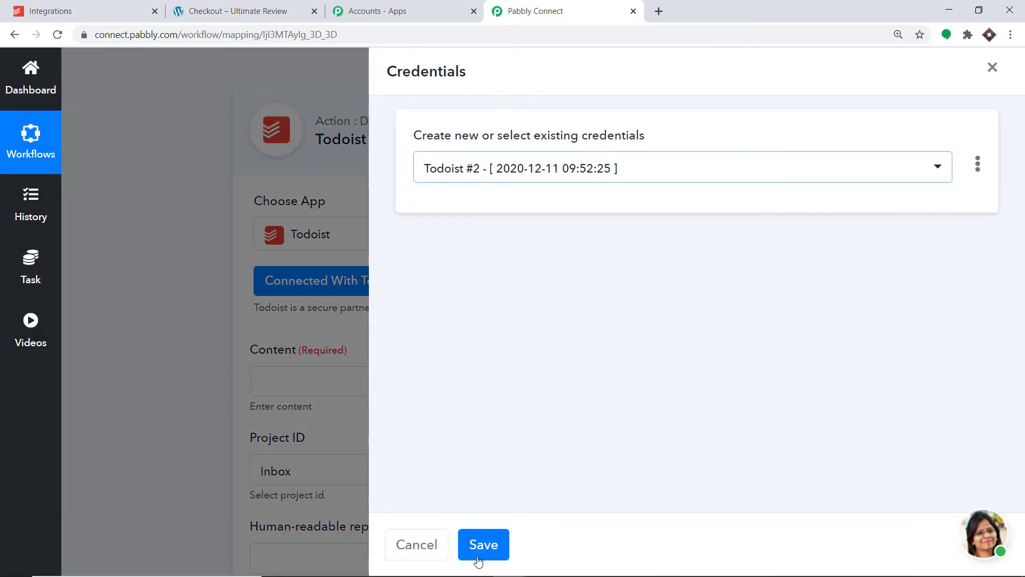
click(478, 548)
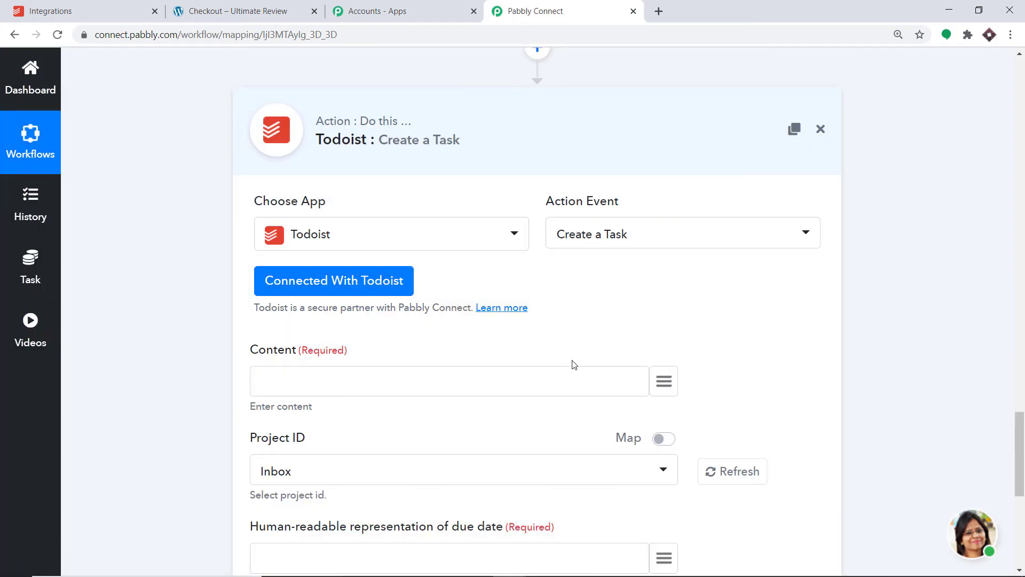
Step: Map the Date/Time Formatter's result to the Todoist task's human-readable due date
scroll(570, 357, down, 3)
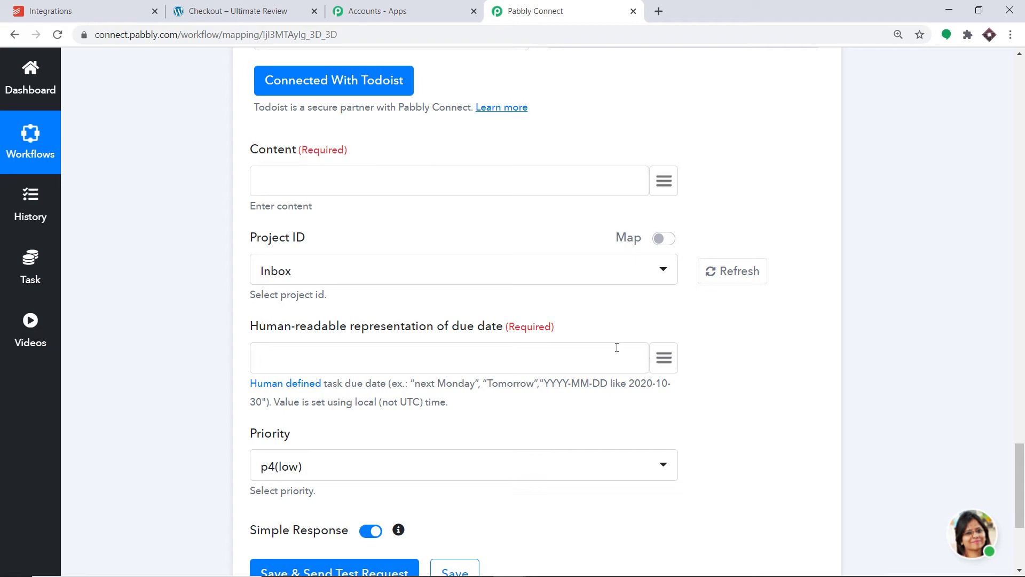
click(664, 358)
scroll(611, 231, down, 5)
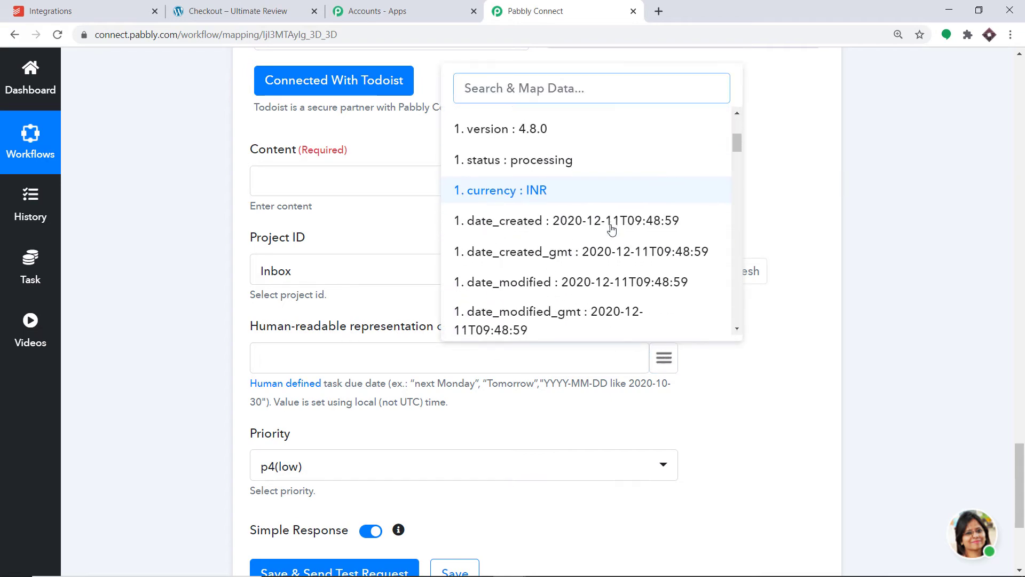
scroll(612, 230, down, 15)
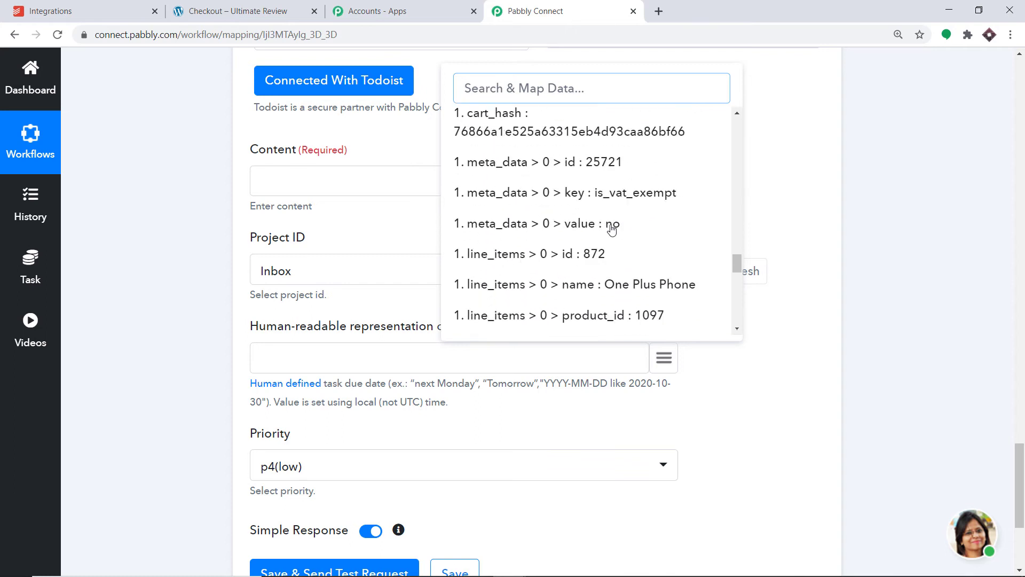
scroll(612, 230, down, 10)
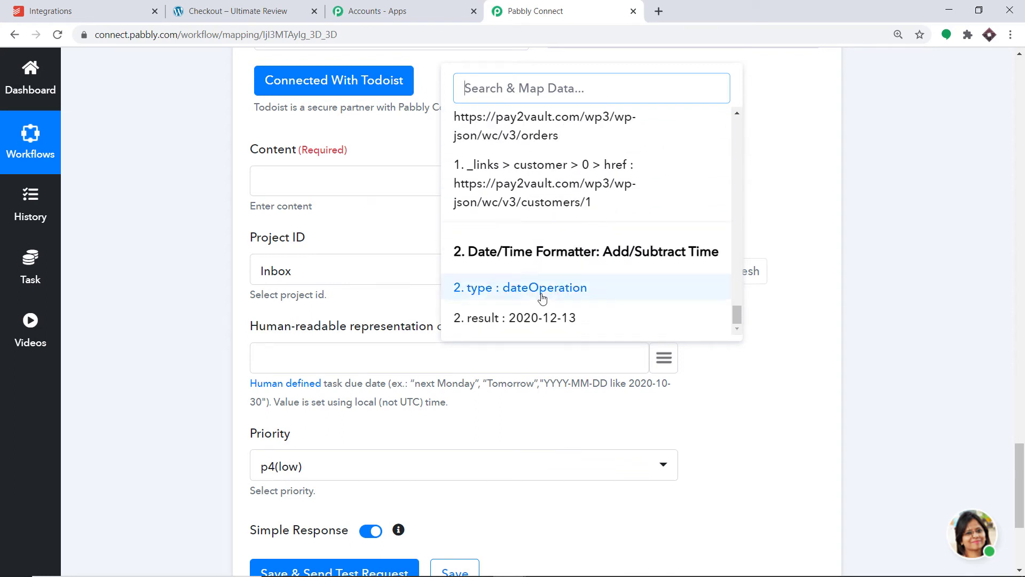
click(550, 320)
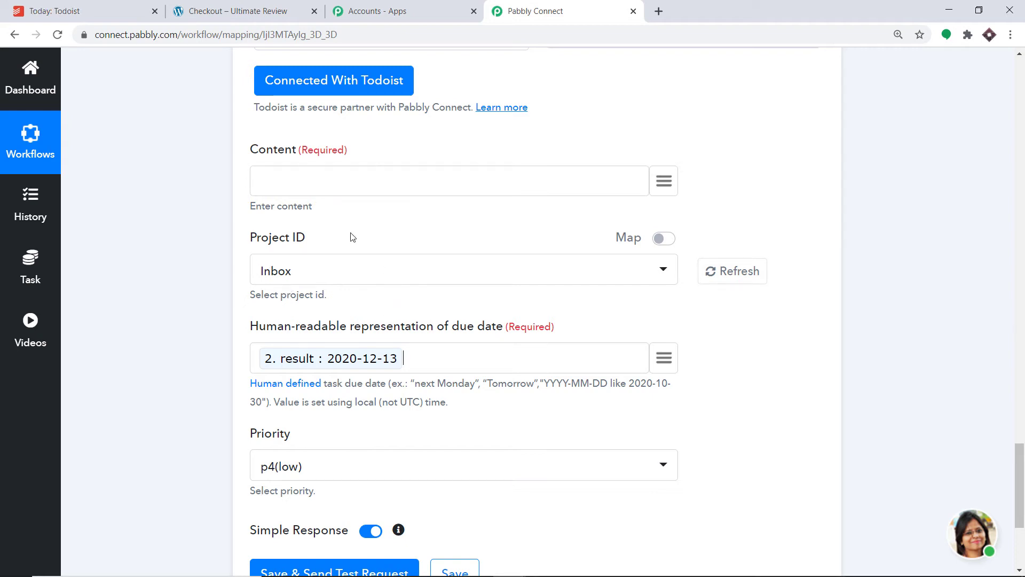
Step: Compare the Todoist action's available Project ID options with the project list in the Todoist account
click(327, 271)
scroll(307, 362, down, 6)
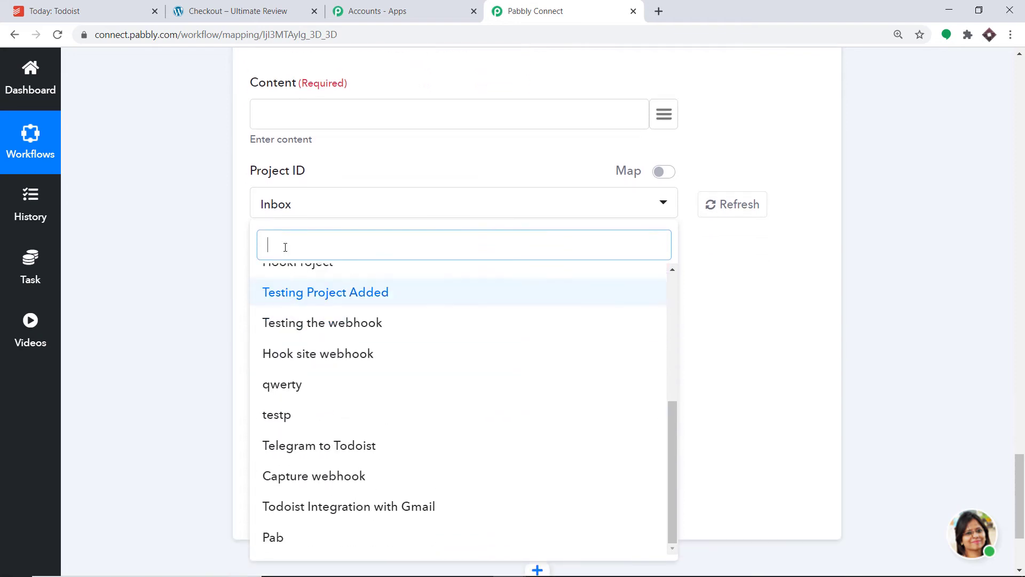
click(64, 10)
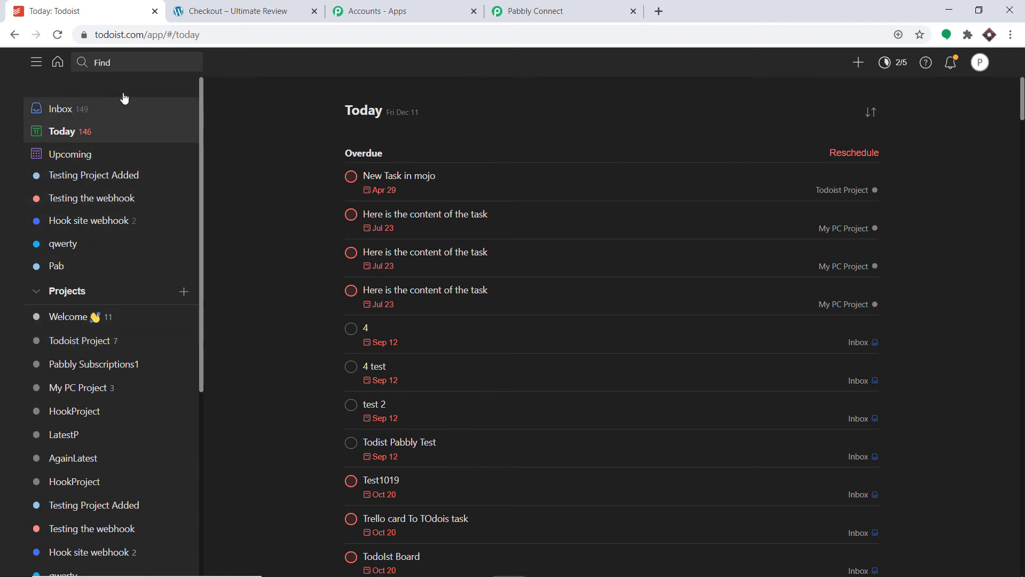
click(536, 9)
scroll(358, 364, up, 4)
scroll(362, 364, up, 2)
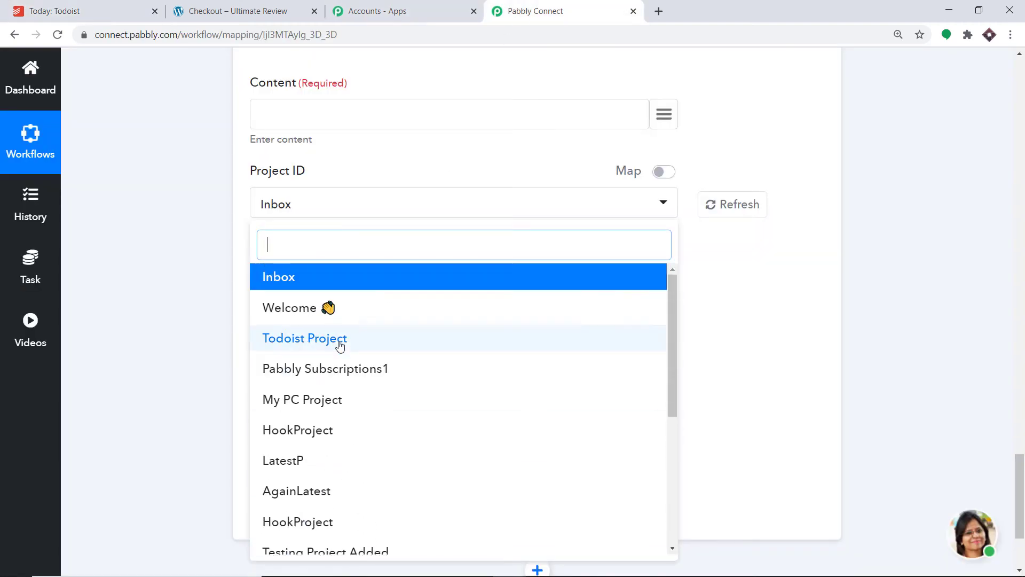
click(86, 10)
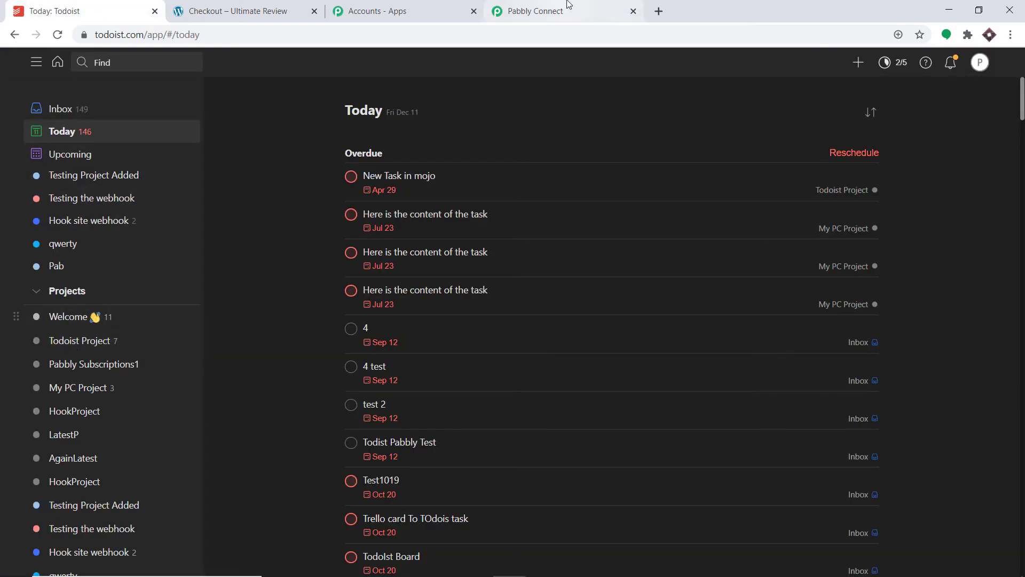
click(536, 11)
click(80, 11)
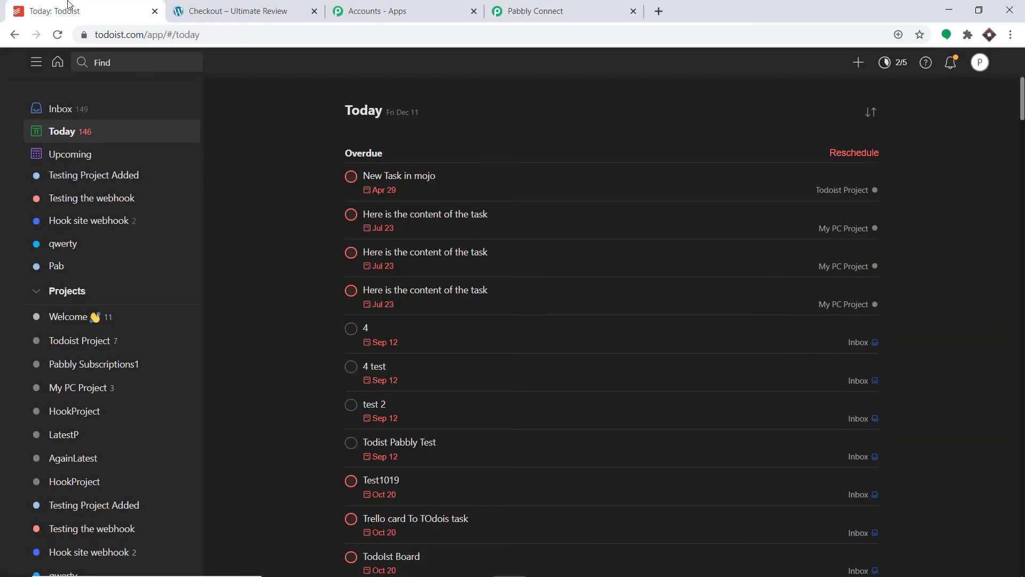
scroll(75, 449, down, 3)
scroll(88, 467, down, 5)
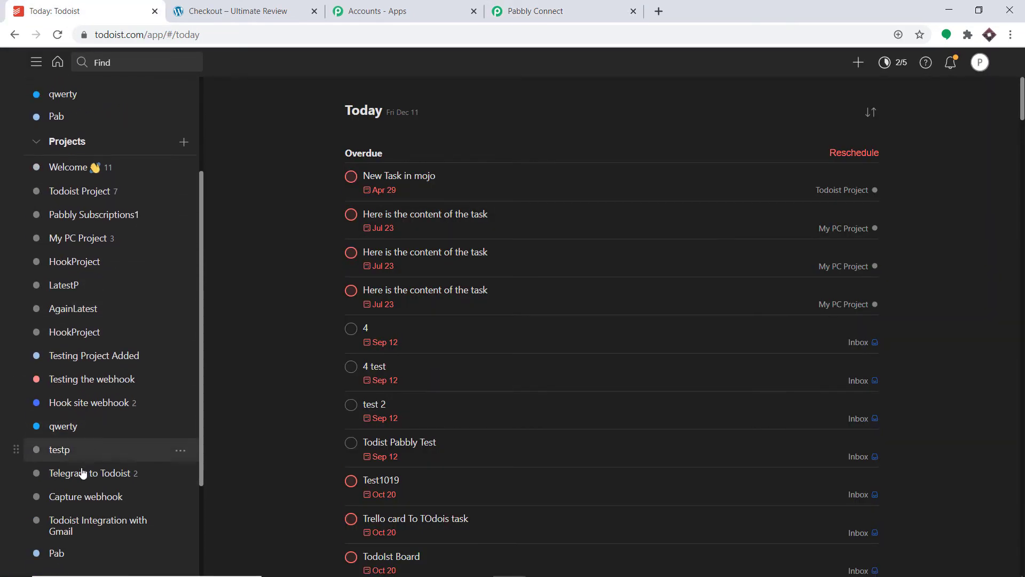
click(615, 6)
scroll(360, 338, down, 8)
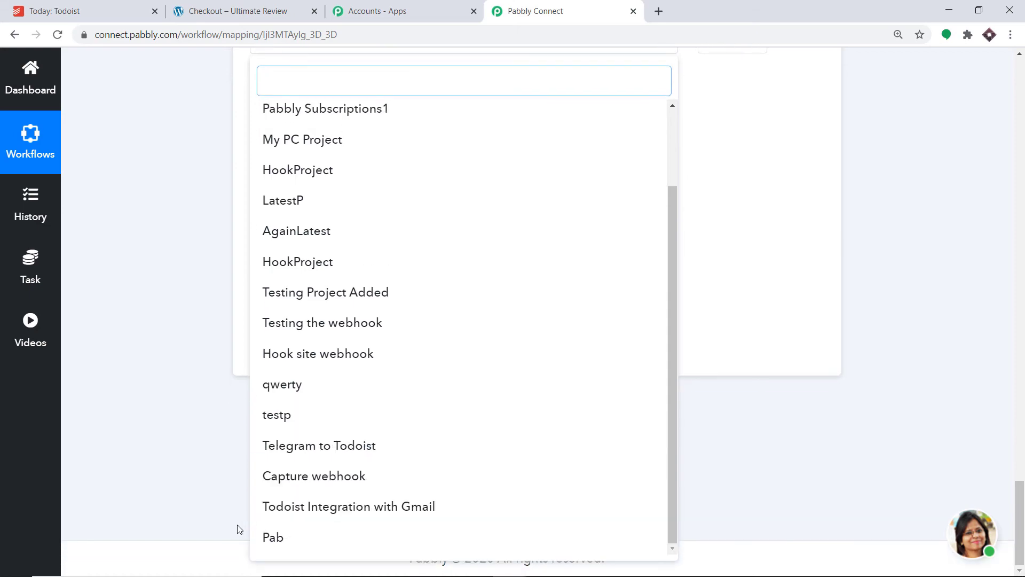
click(750, 185)
scroll(750, 185, up, 2)
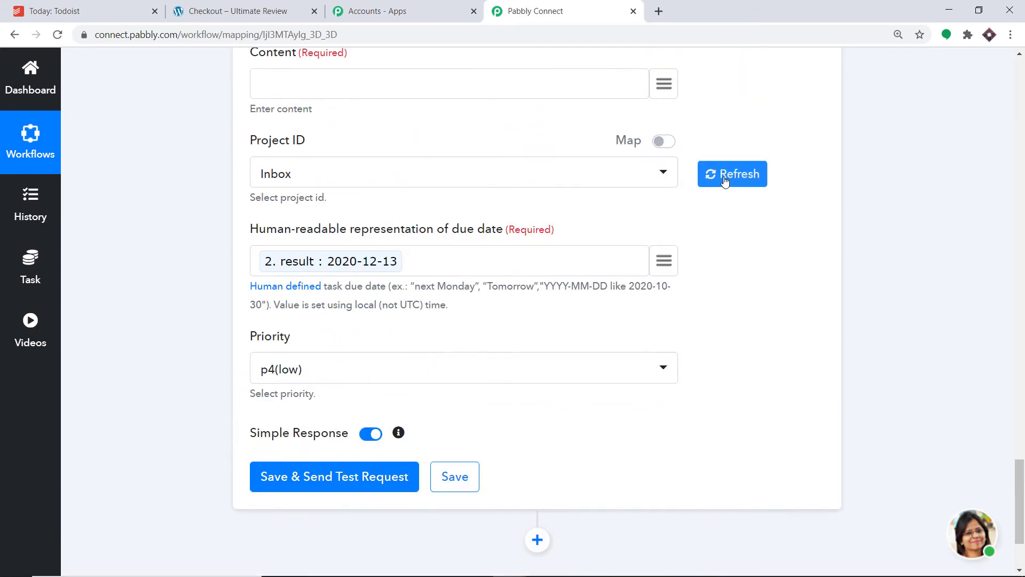
Step: Switch to Todoist, create a project named WooCommerce with Lavender color and Board view, and add a section named A
click(54, 11)
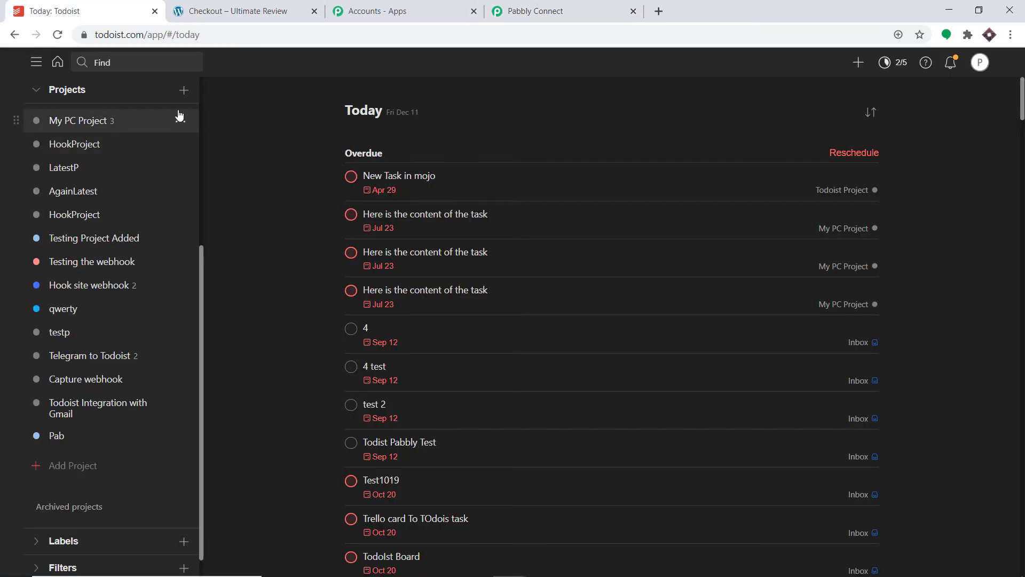
click(184, 91)
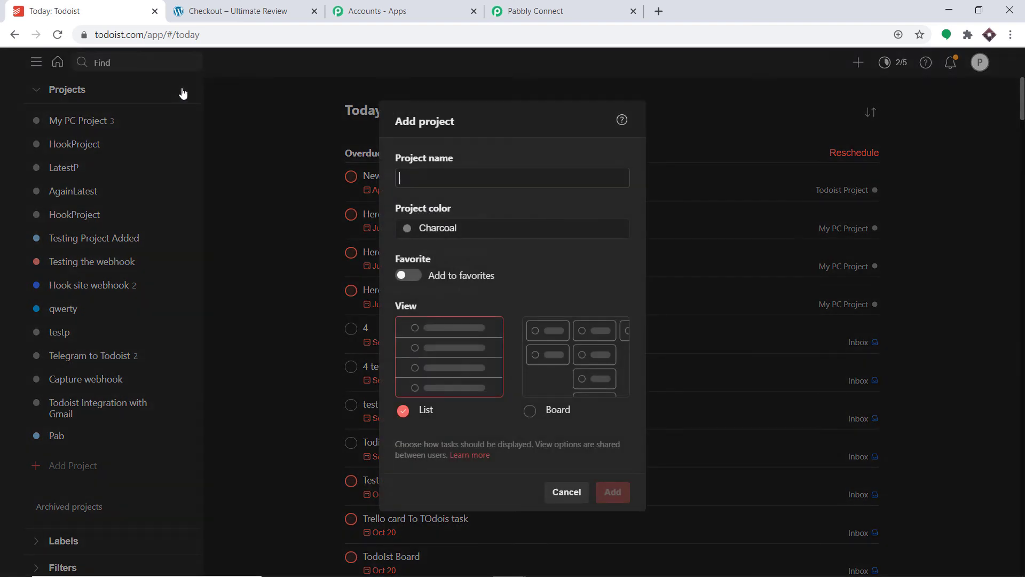
click(435, 180)
text(W)
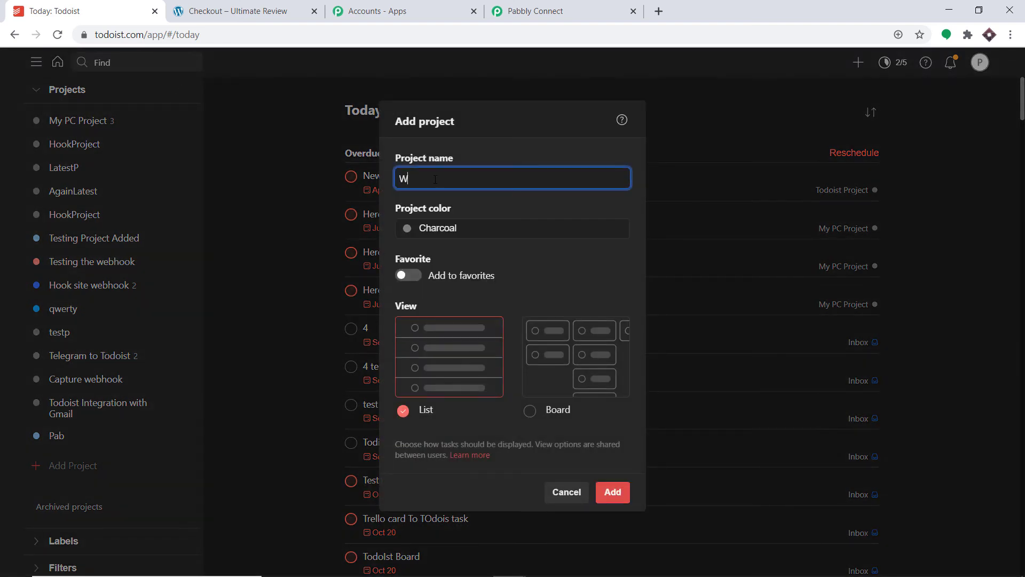
text(ooCommerce)
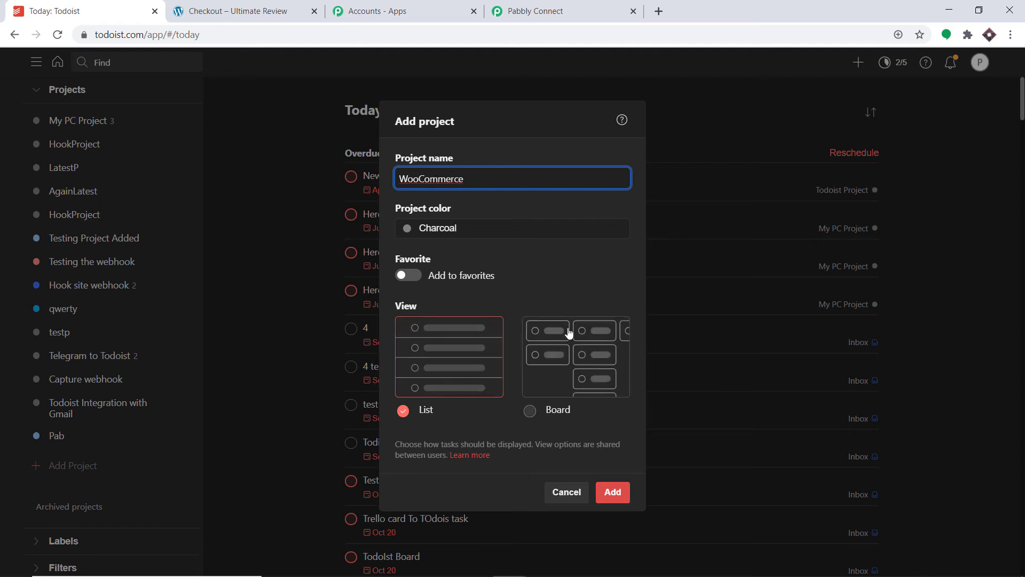
click(573, 350)
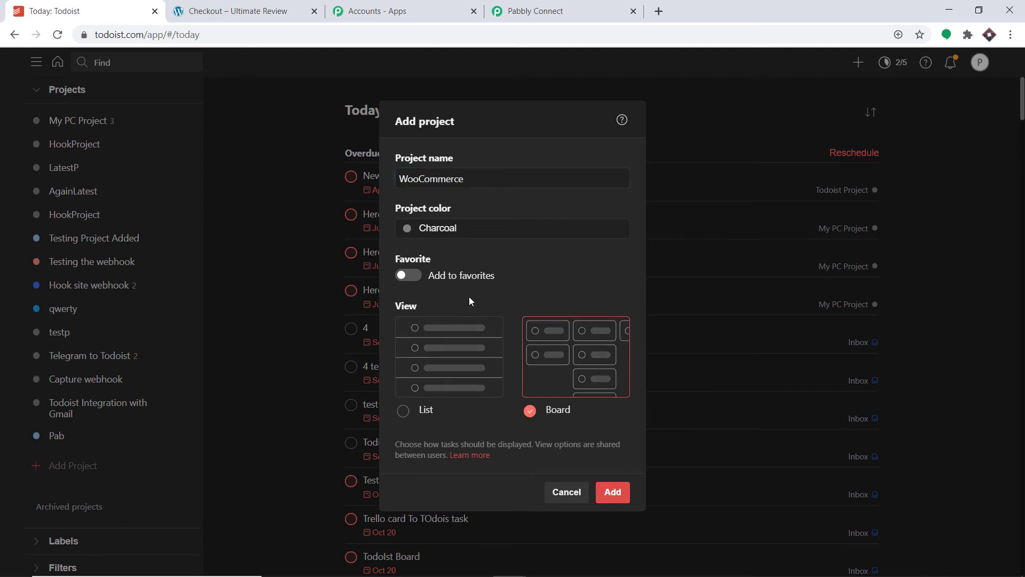
click(429, 236)
scroll(437, 368, down, 2)
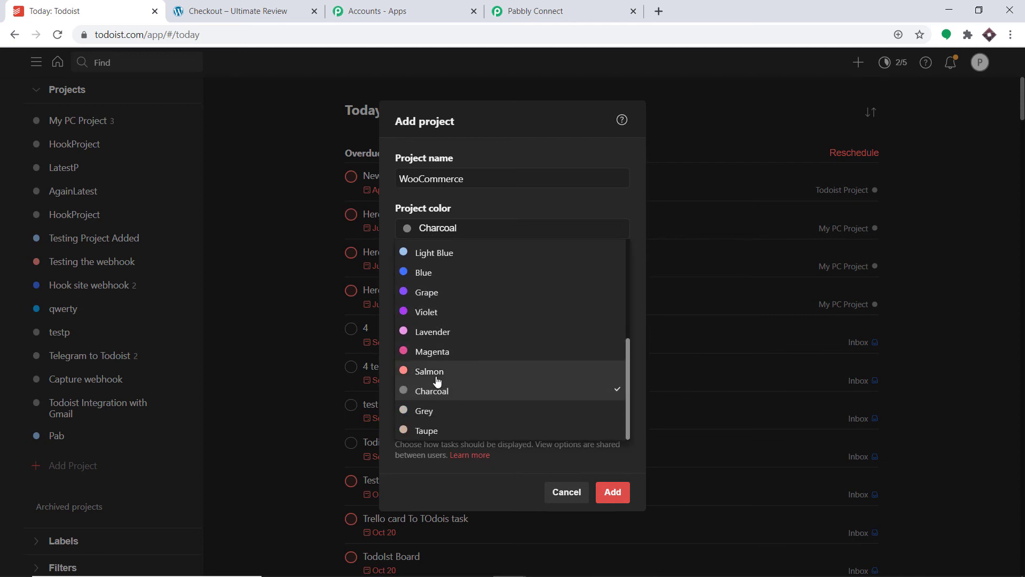
click(436, 333)
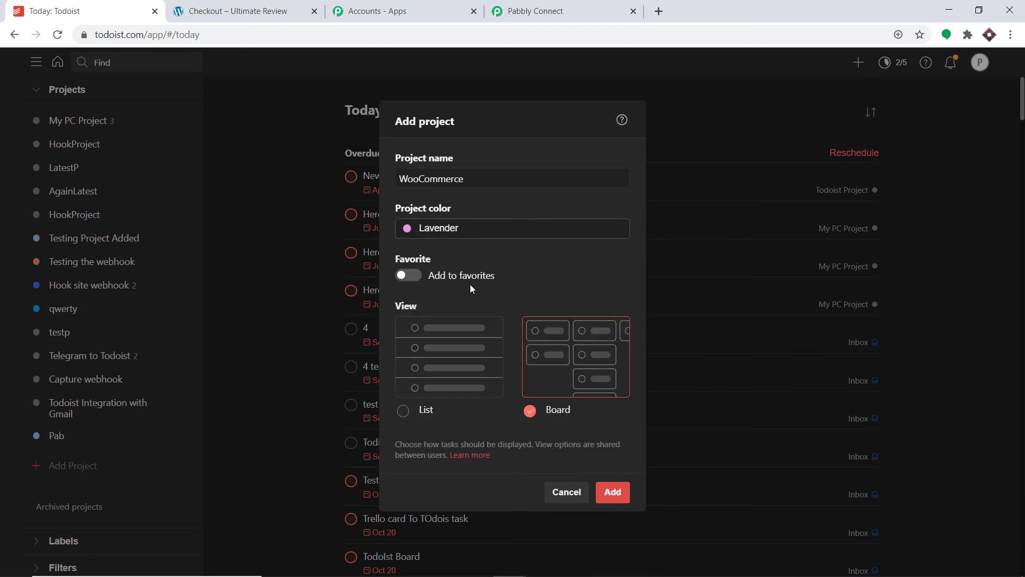
click(612, 492)
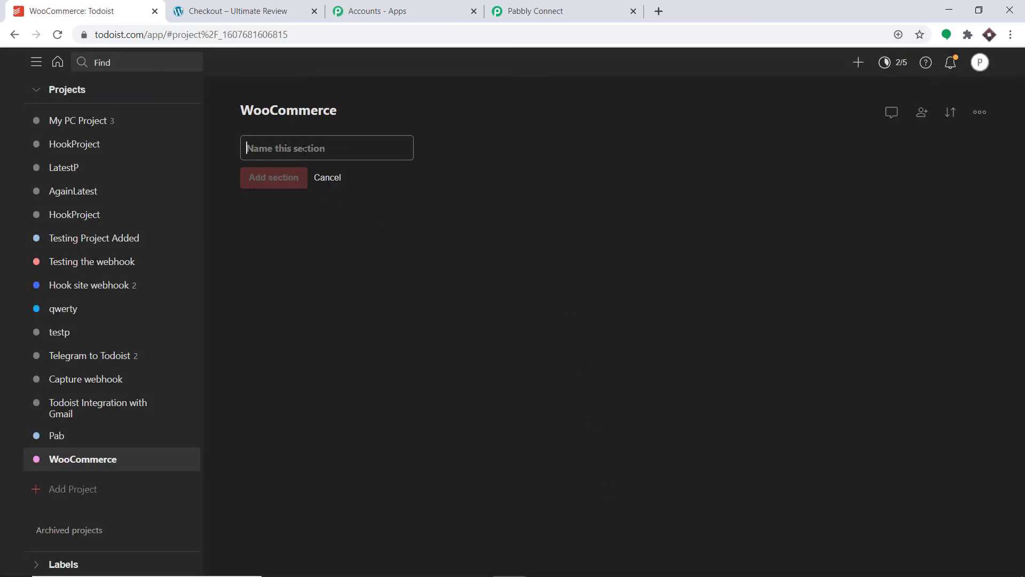
text(A)
click(283, 188)
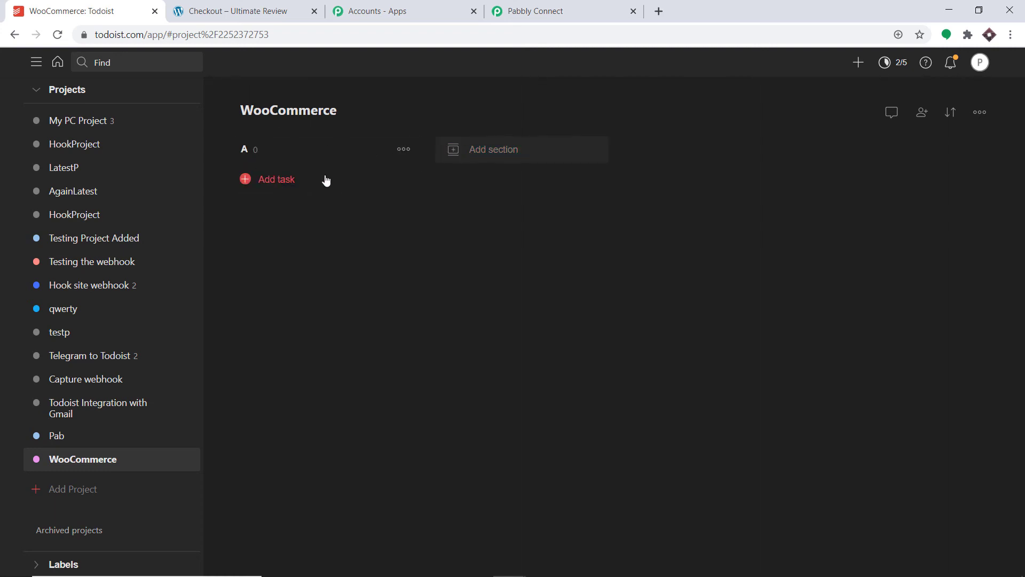
Step: Back in Pabbly Connect, refresh the Todoist action's project list and select WooCommerce as the Project ID
click(532, 4)
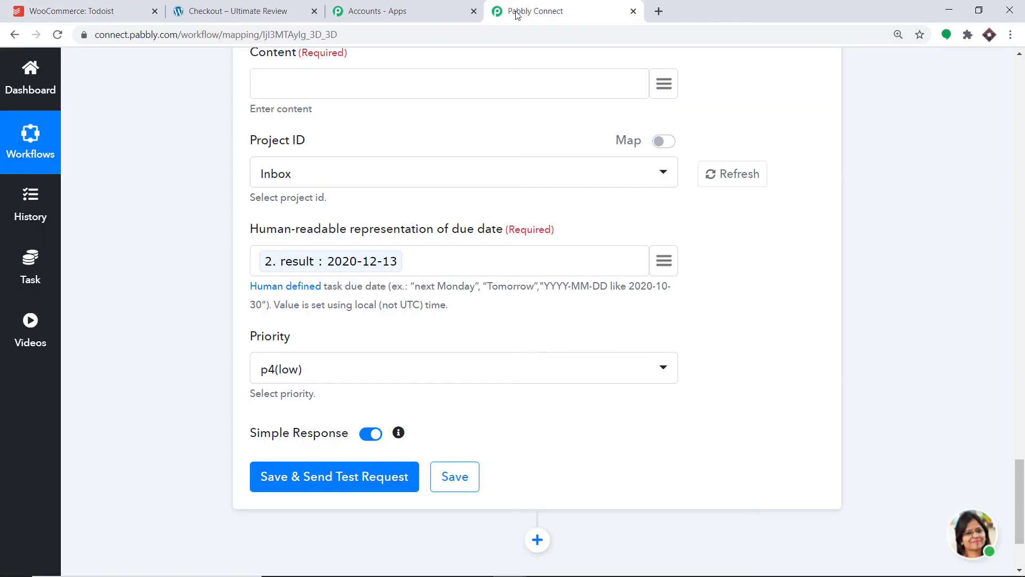
click(320, 176)
click(716, 217)
click(730, 184)
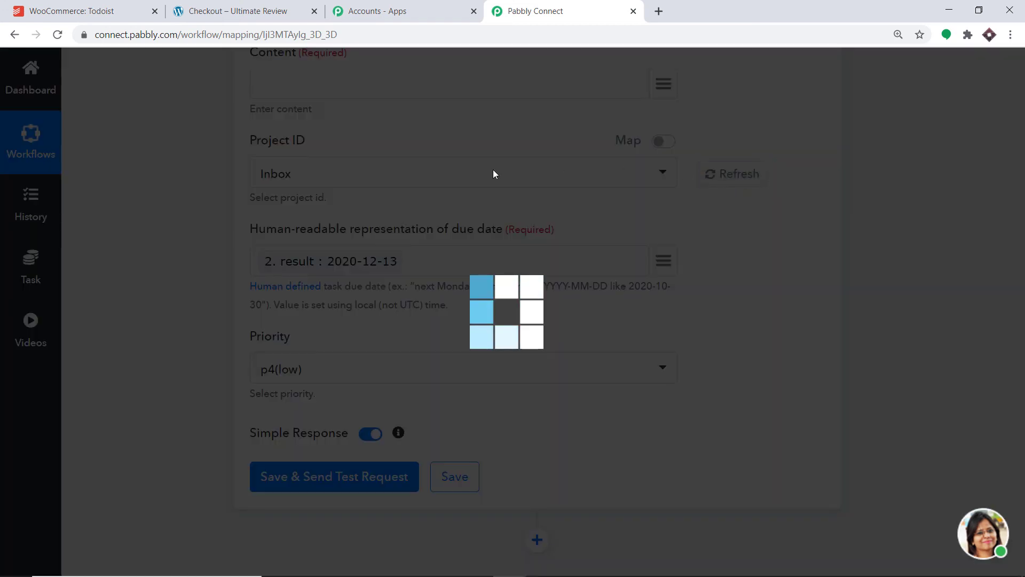
click(443, 181)
scroll(419, 354, down, 10)
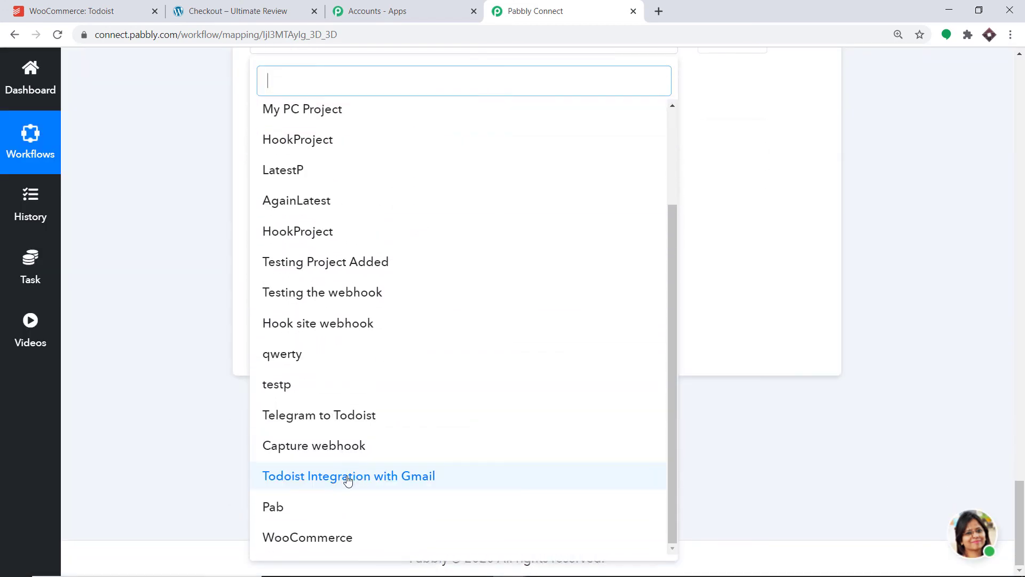
click(315, 537)
scroll(770, 173, up, 3)
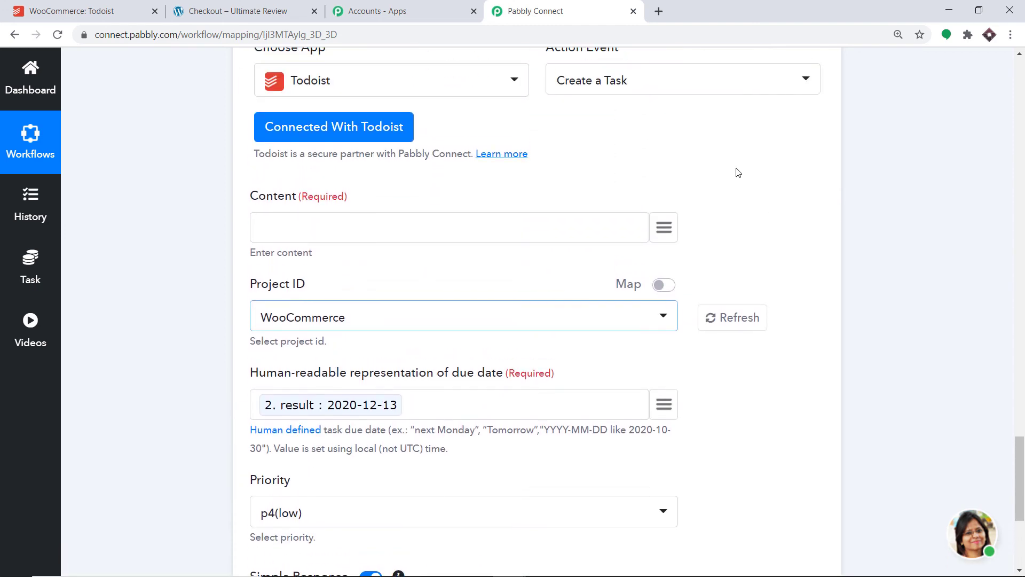
Step: Enter "Reminder : This product has been purchased" as the Todoist task's content
click(300, 242)
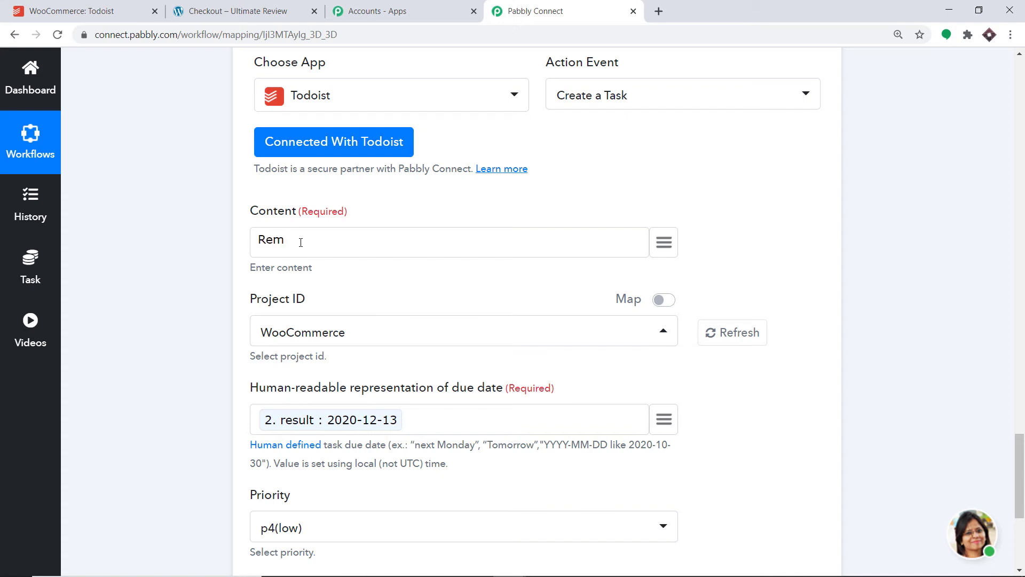
text(Reminder :)
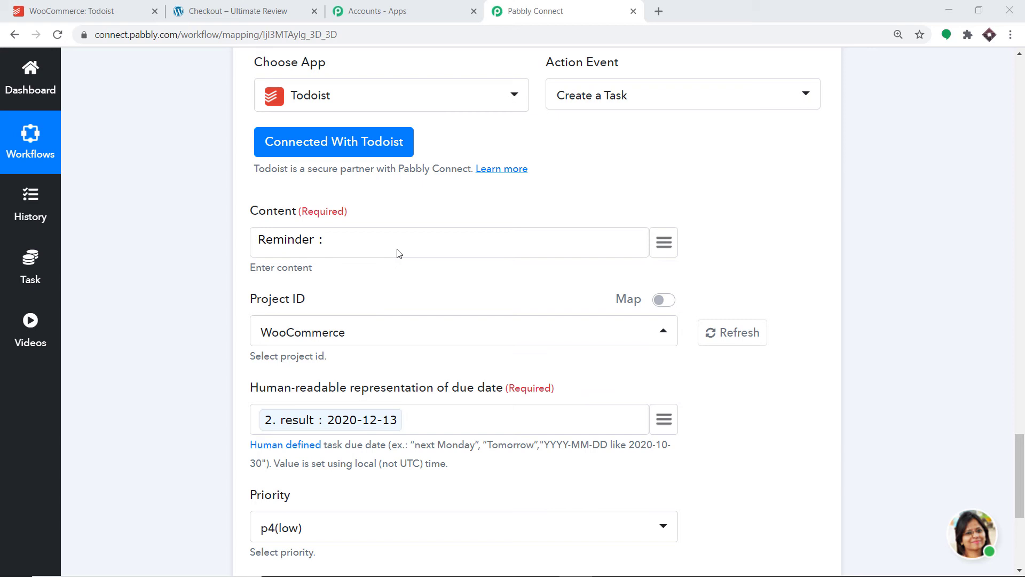
click(398, 253)
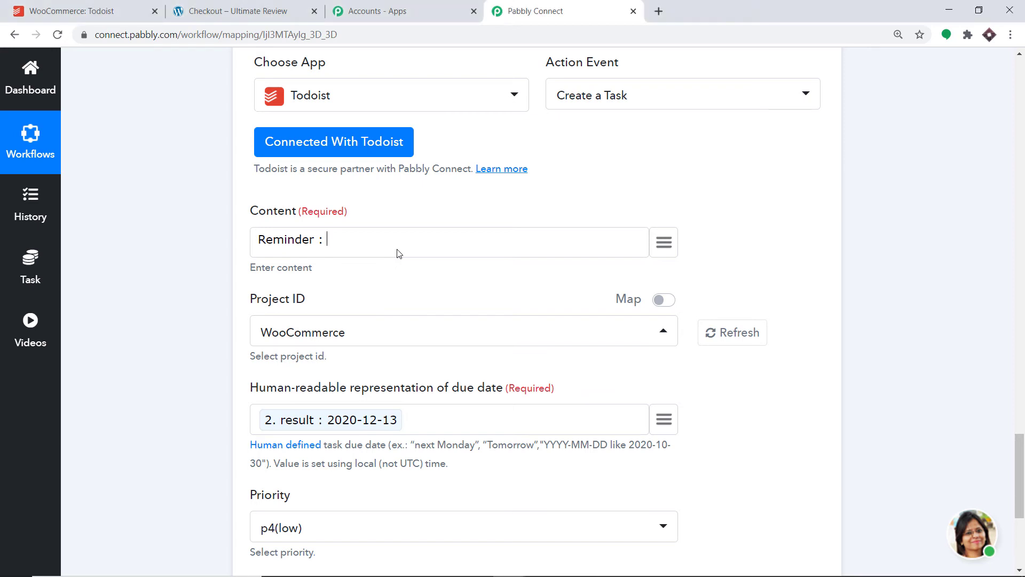
text(This product has been purchase)
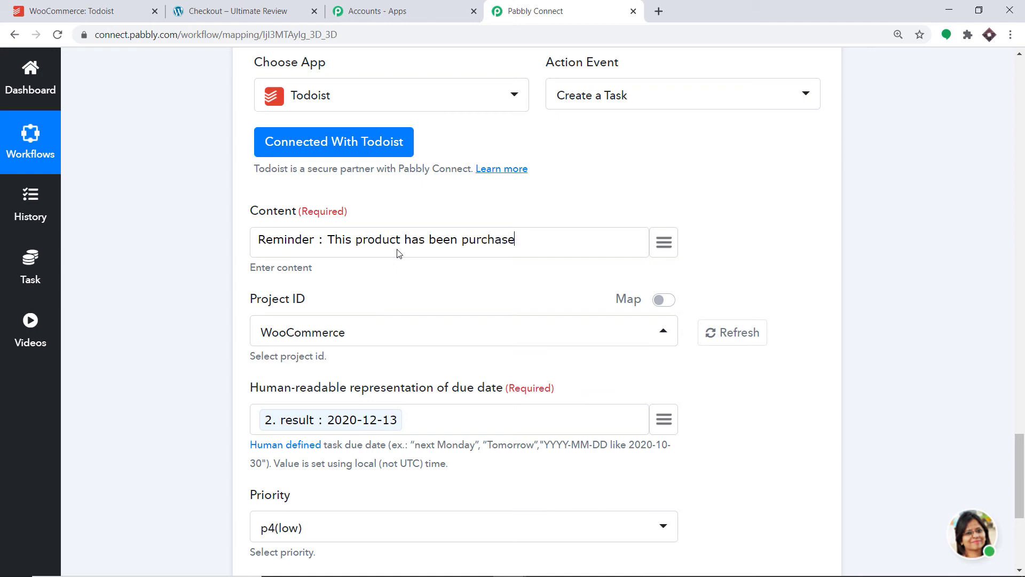
text(d)
Step: Map the trigger's line_items > 0 > name field into the task content right after "This product"
click(402, 239)
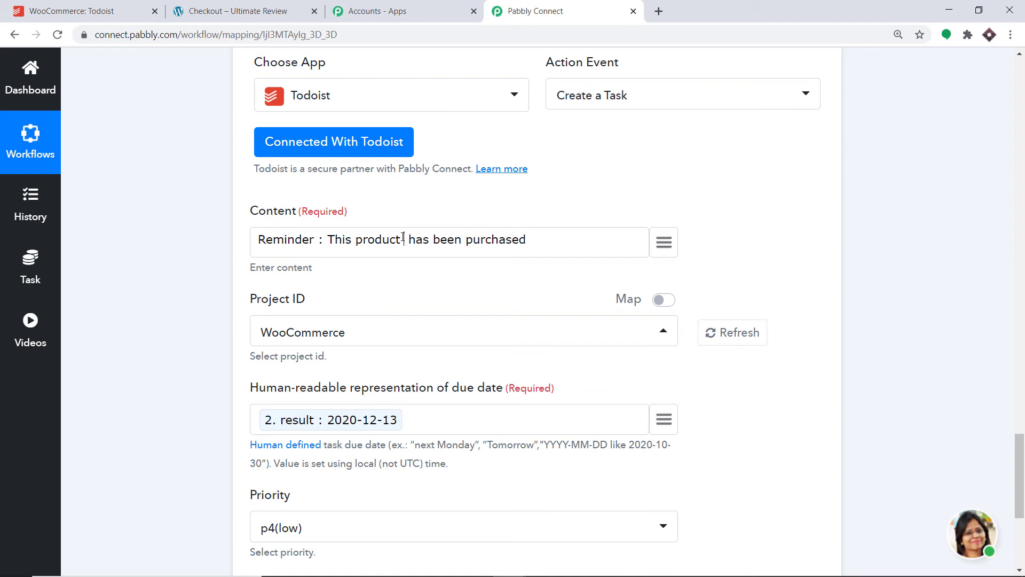
click(665, 242)
text(pro)
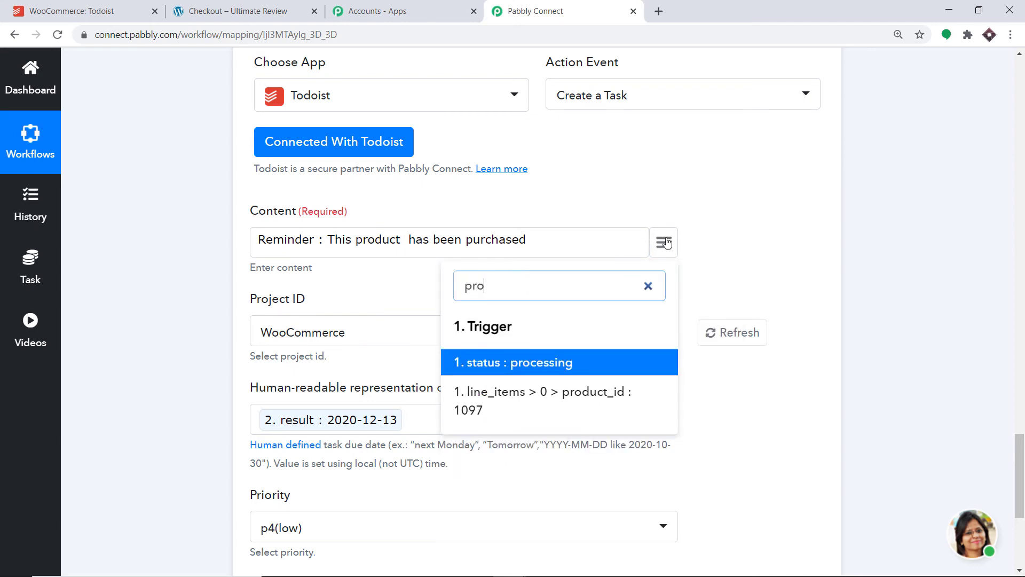
key(BackSpace)
key(BackSpace)
key(BackSpace)
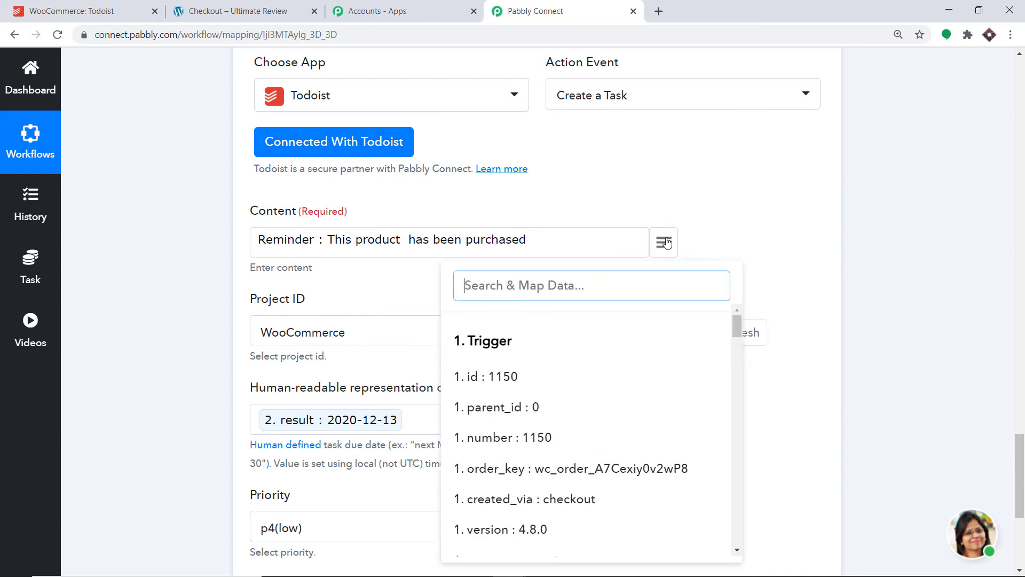
text(one)
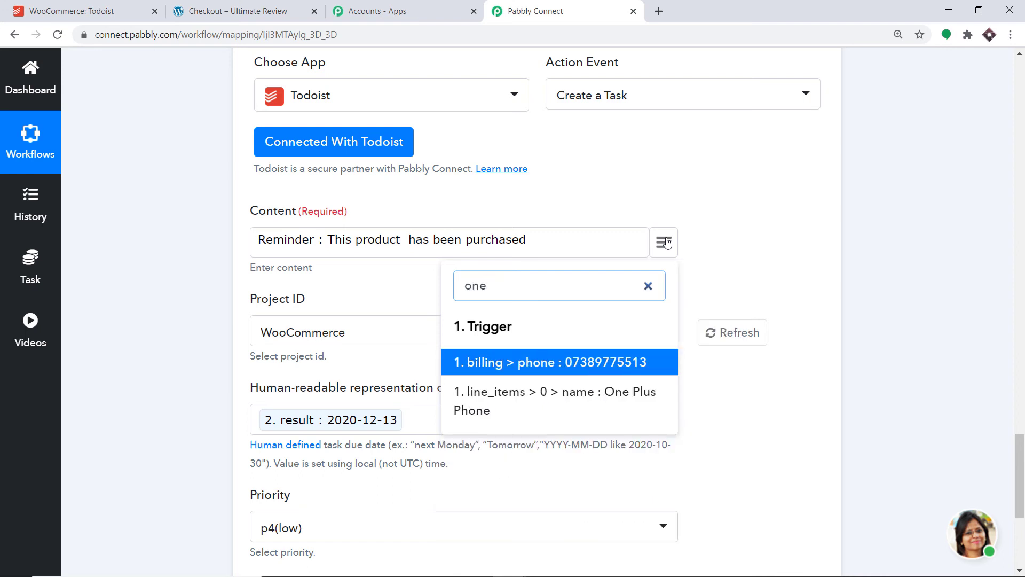
click(657, 392)
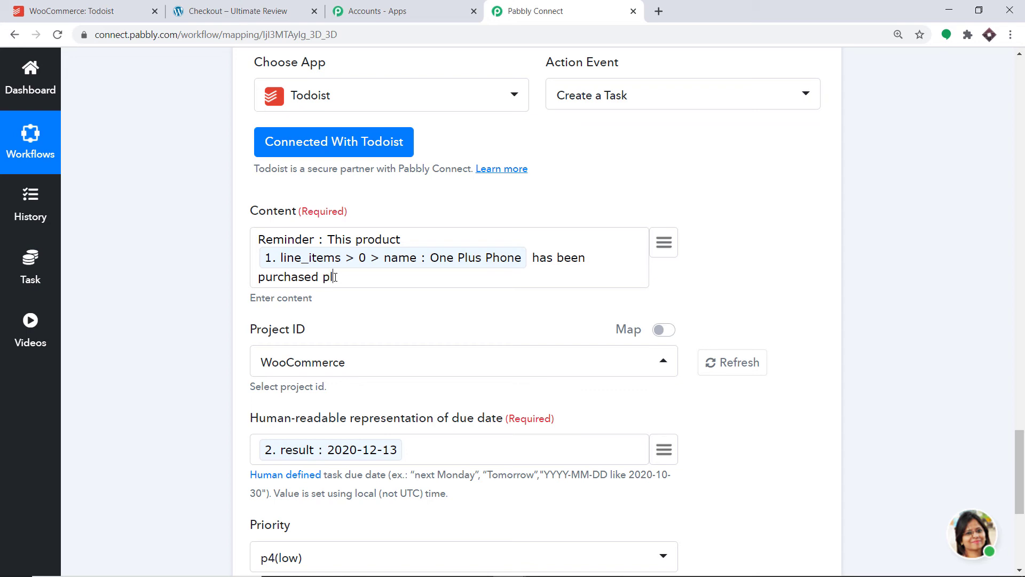
Step: Extend the end of the task content with "please look into the customer details"
text(ease look into th)
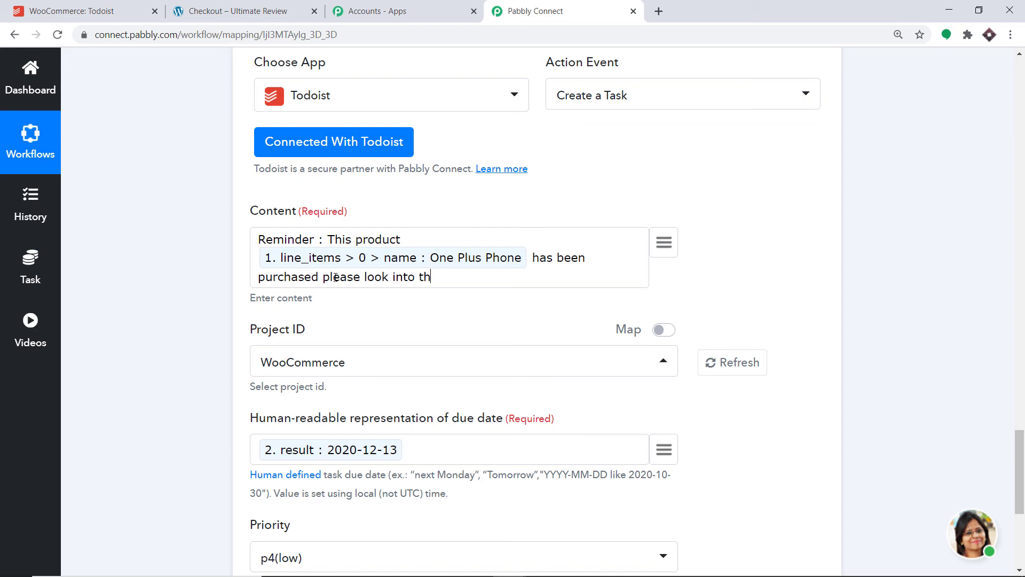
text(e customer details)
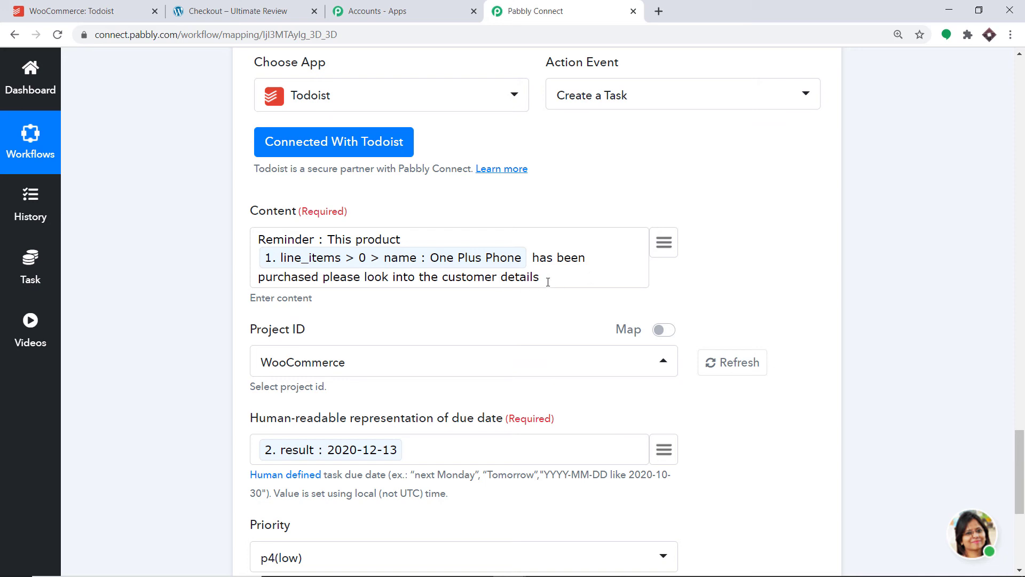
Step: Map the trigger's billing > first_name field at the end of the task content
click(662, 250)
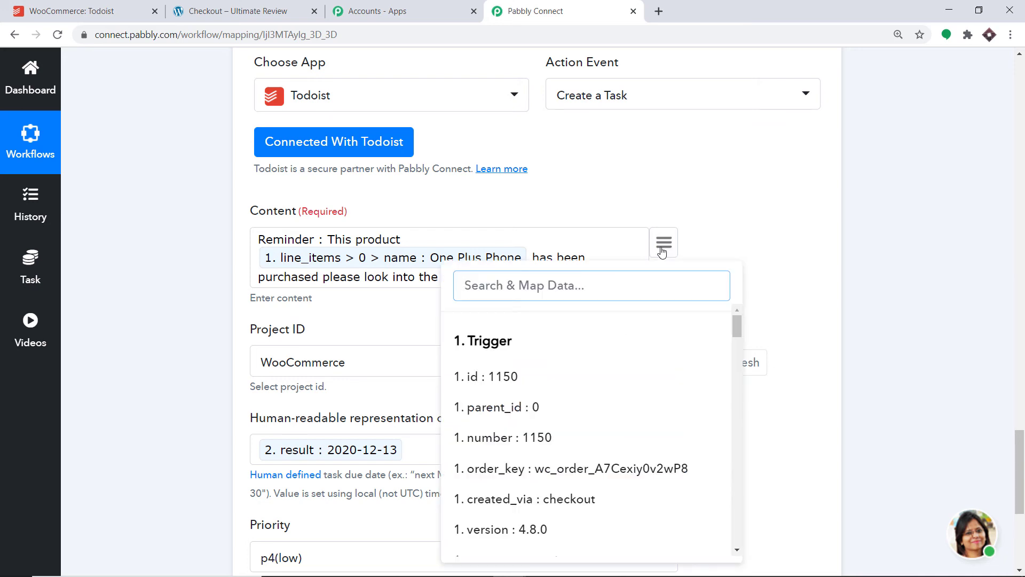
text(cust)
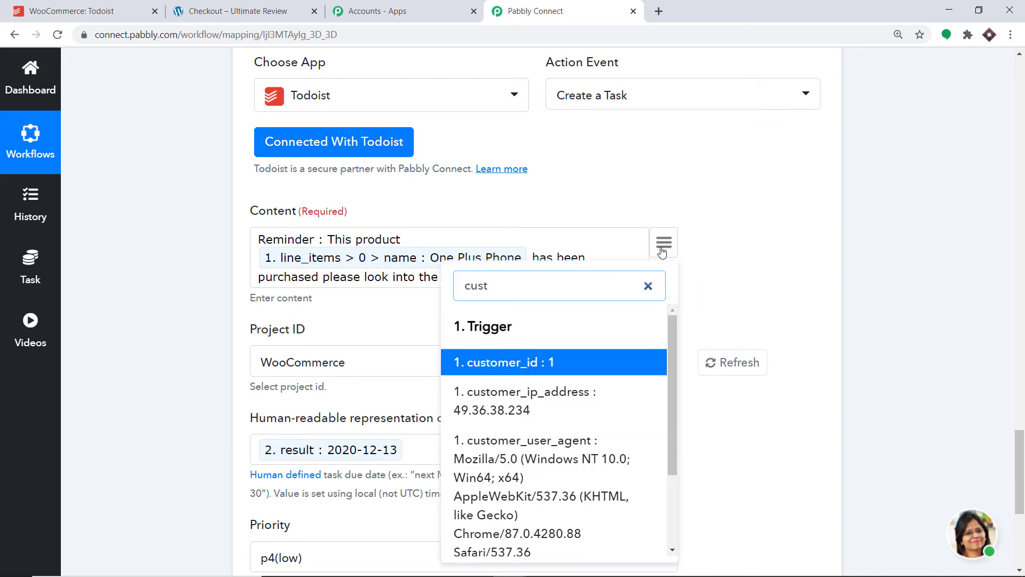
text(o)
key(BackSpace)
key(BackSpace)
key(BackSpace)
key(BackSpace)
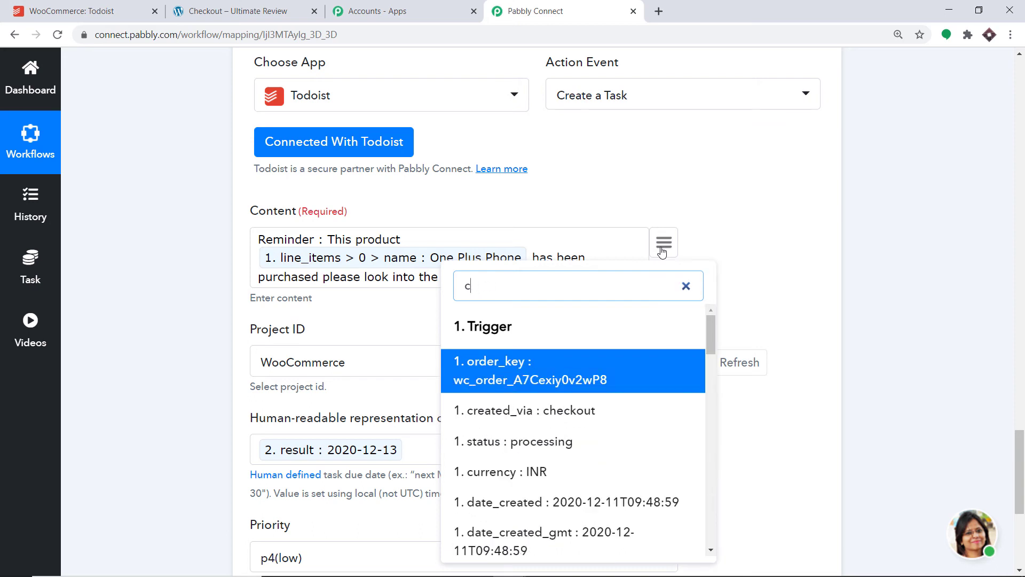
text(name)
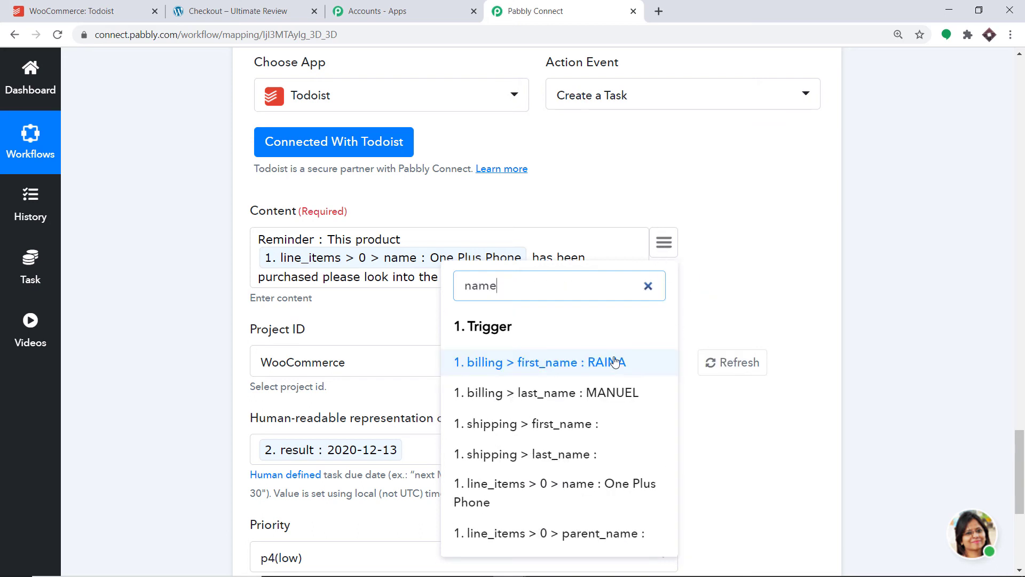
click(591, 361)
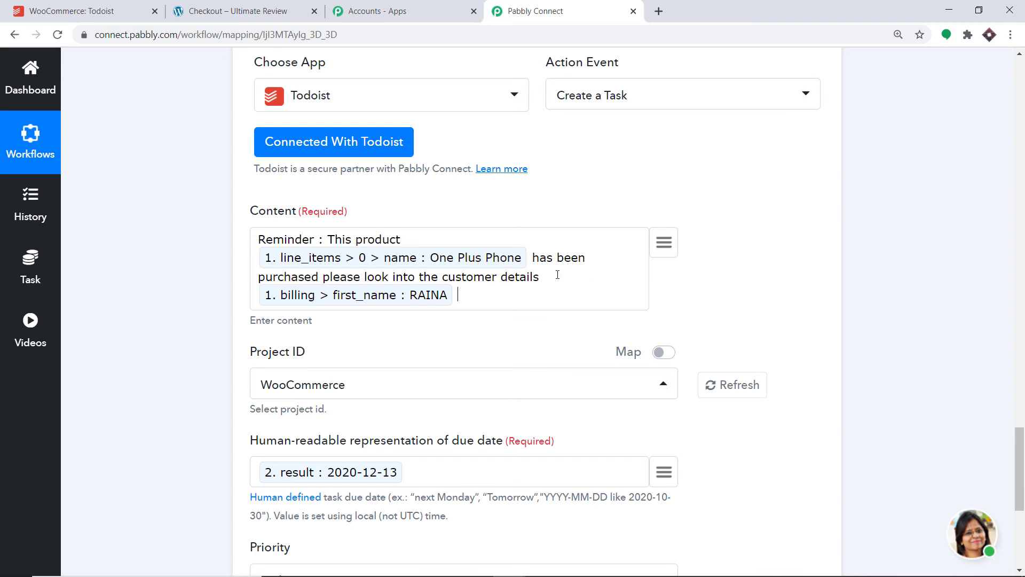
Step: Extend the end of the task content with "and deilver them to this address"
text(and sen)
key(BackSpace)
text(deilver them)
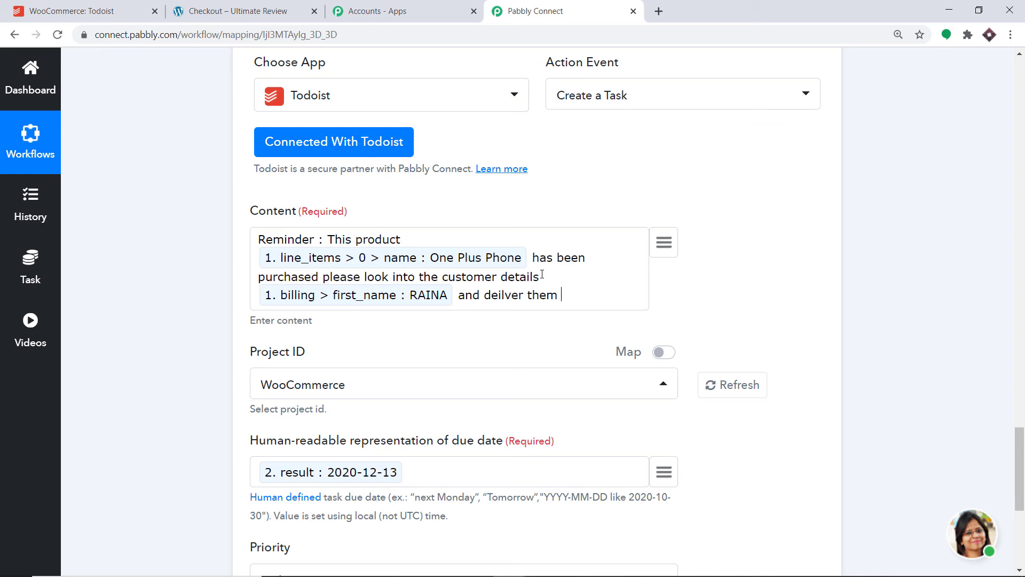
text( to this address)
Step: Map the trigger's billing > address_1 field at the end of the task content
click(657, 252)
text(addr)
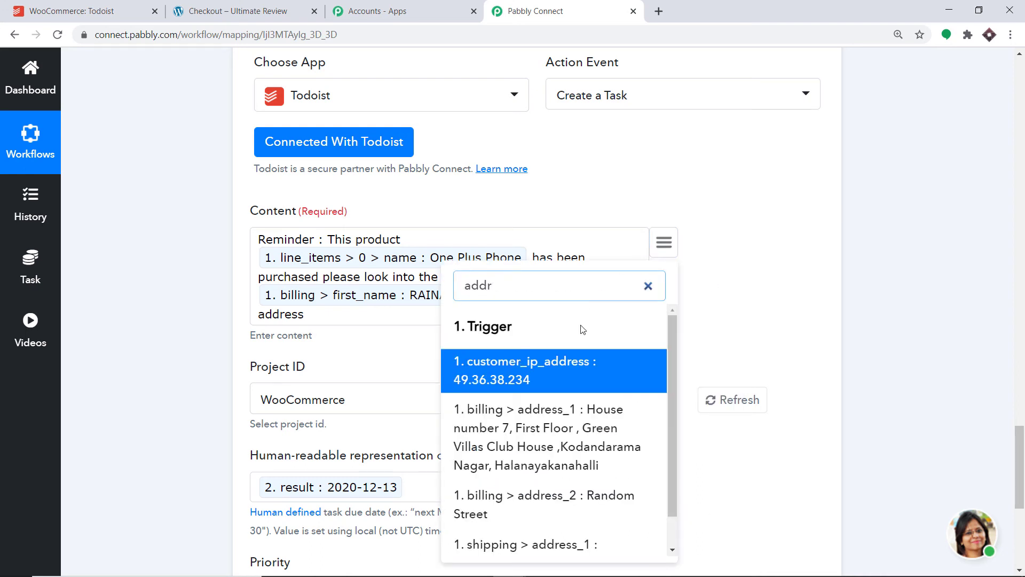
click(563, 447)
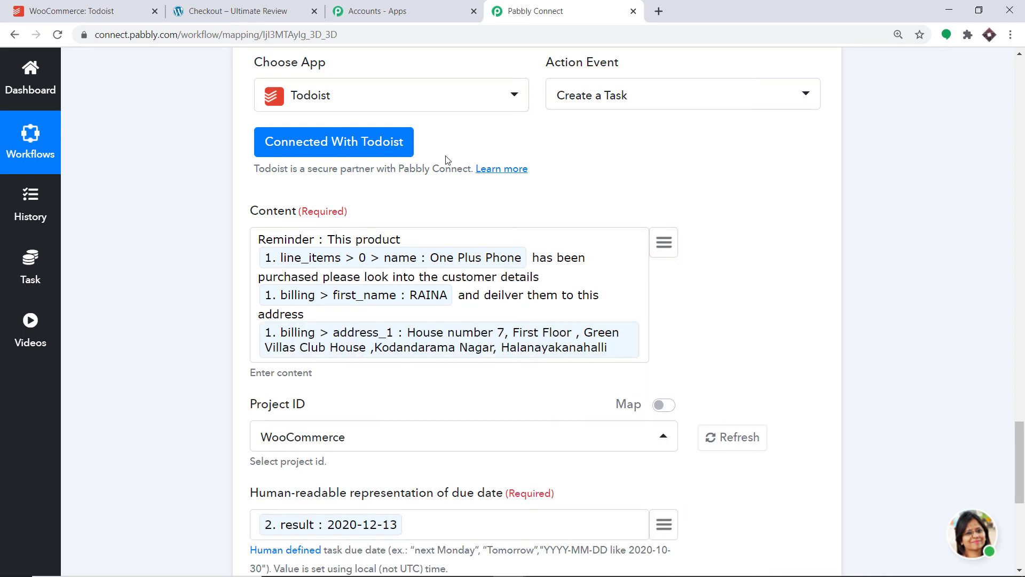
Step: Set the Todoist task's priority to p1(very urgent)
scroll(412, 268, down, 3)
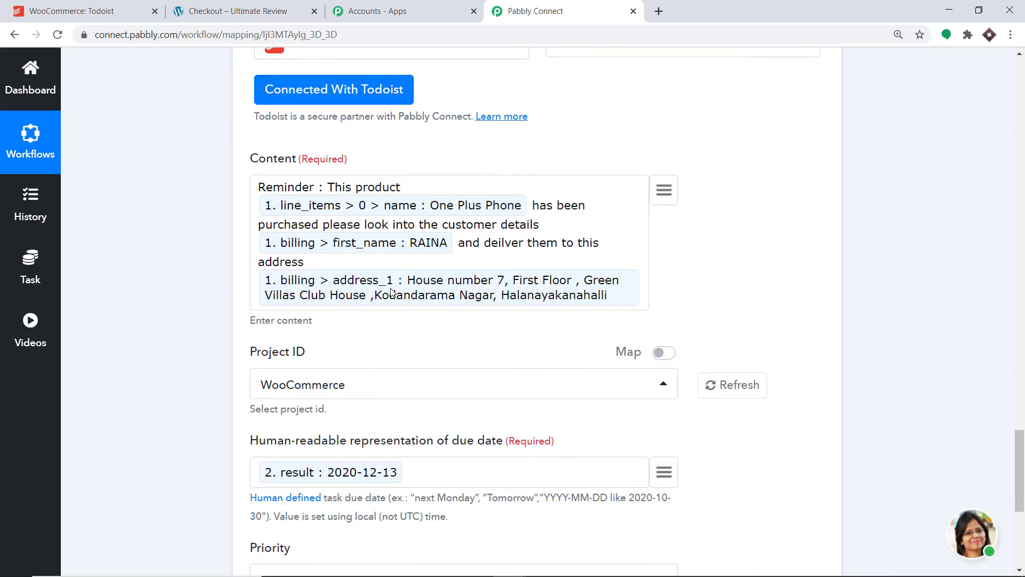
scroll(333, 330, down, 3)
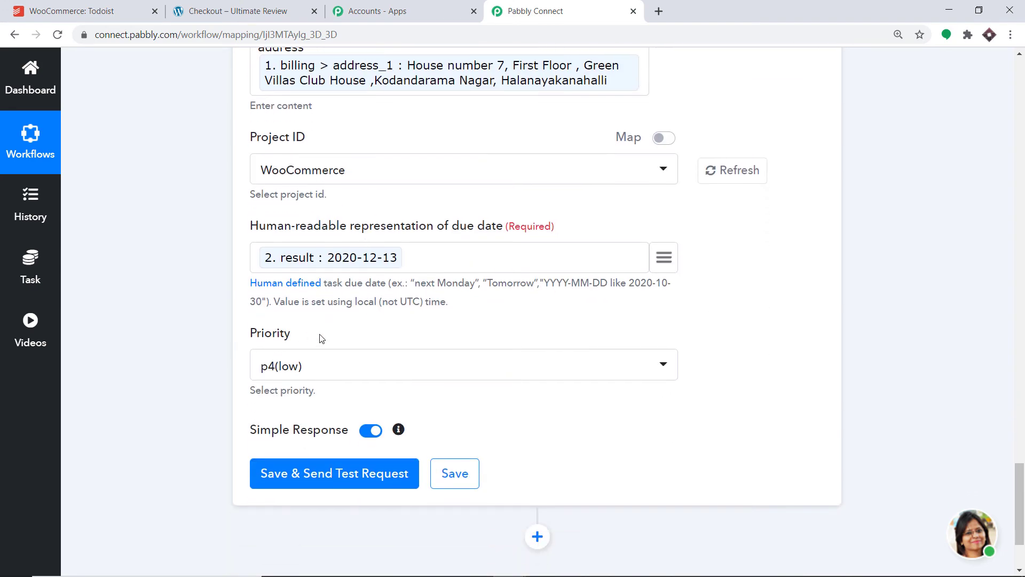
click(300, 367)
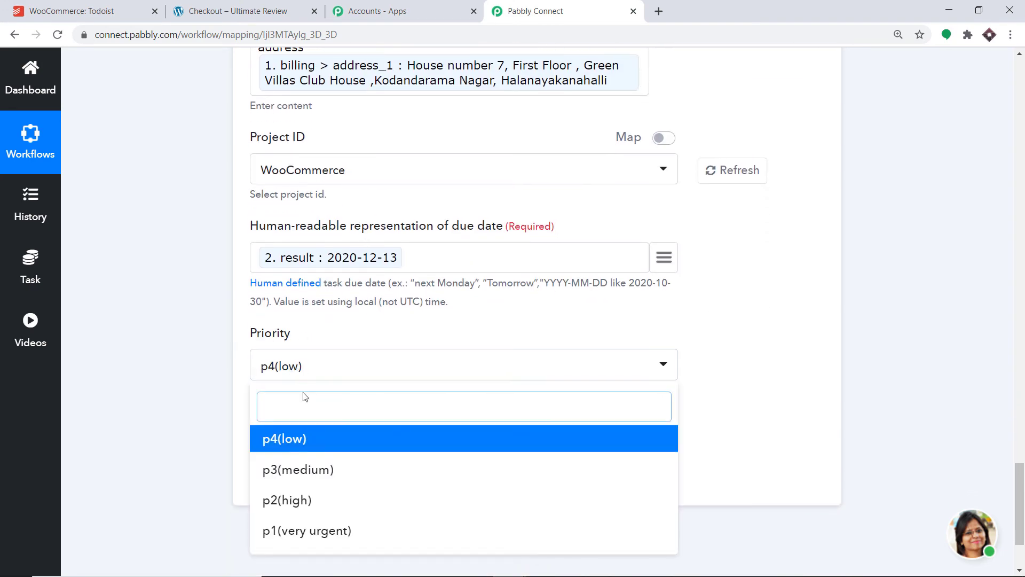
click(304, 532)
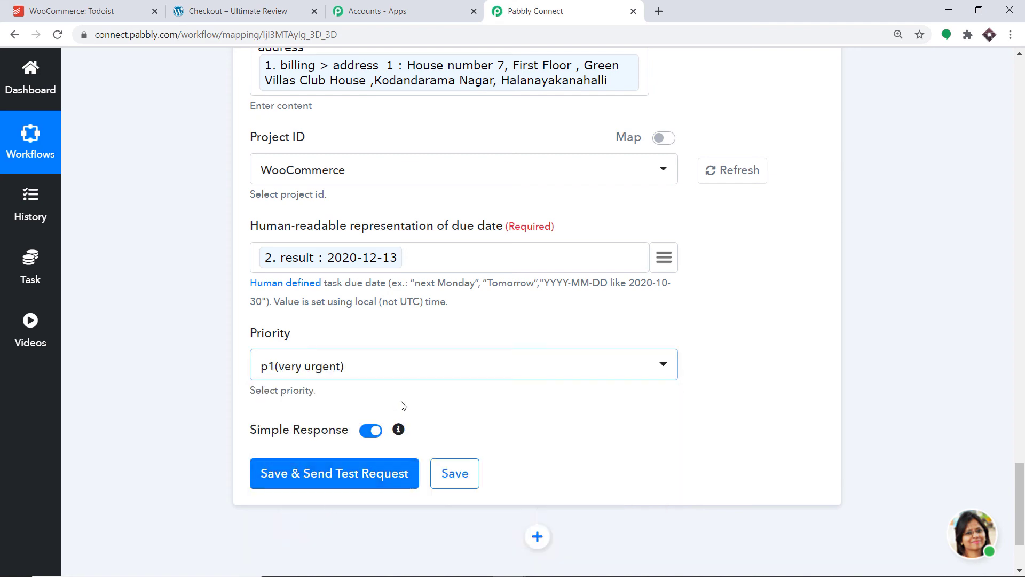
Step: Save the Todoist action with a test request and check the WooCommerce project in Todoist for the task
scroll(385, 363, up, 4)
scroll(363, 366, down, 5)
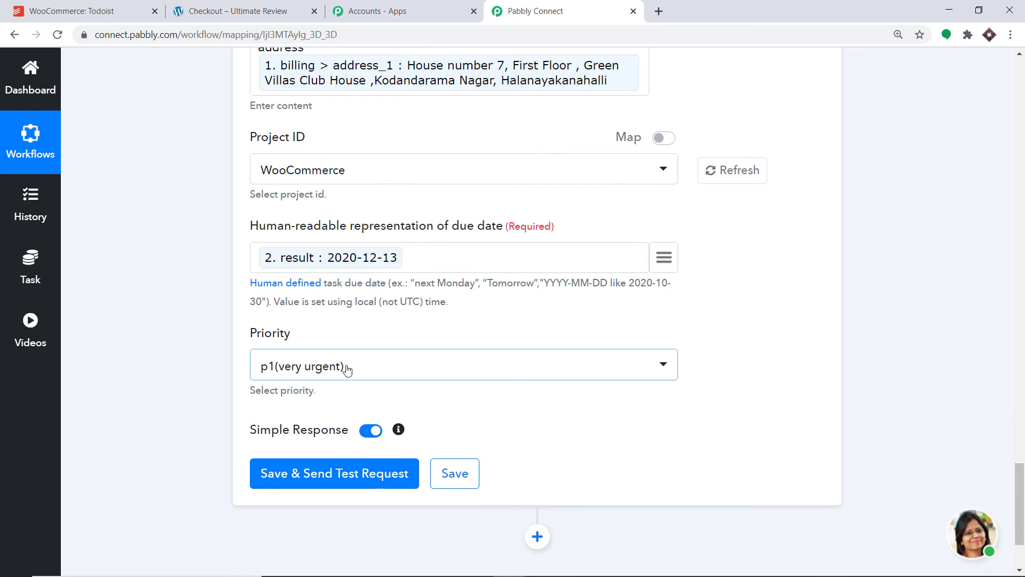
click(330, 480)
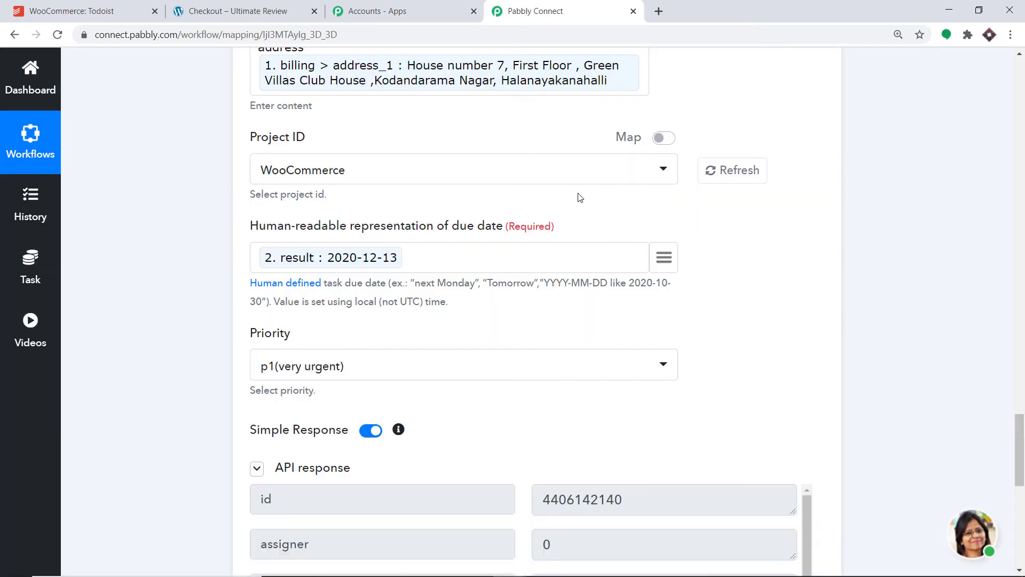
scroll(568, 229, down, 5)
scroll(600, 278, down, 3)
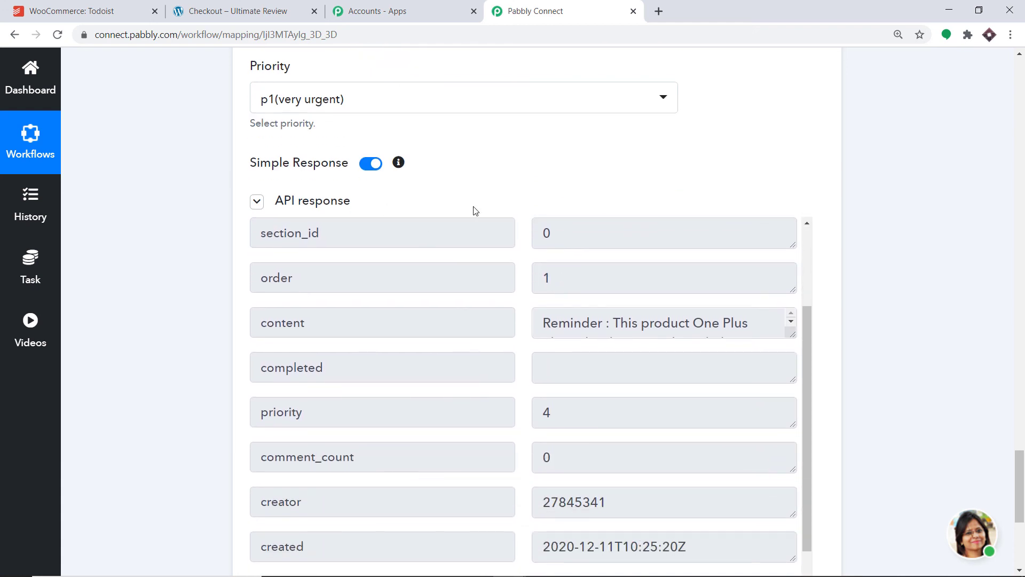
click(83, 8)
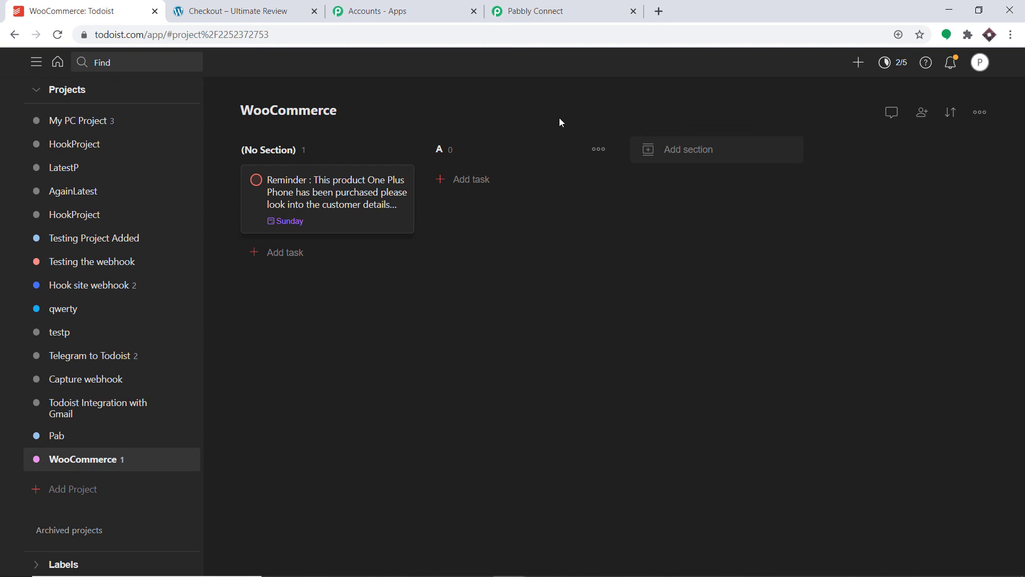
Step: Return to Pabbly Connect and collapse the Todoist, Date/Time Formatter and WooCommerce trigger steps of the workflow
click(540, 11)
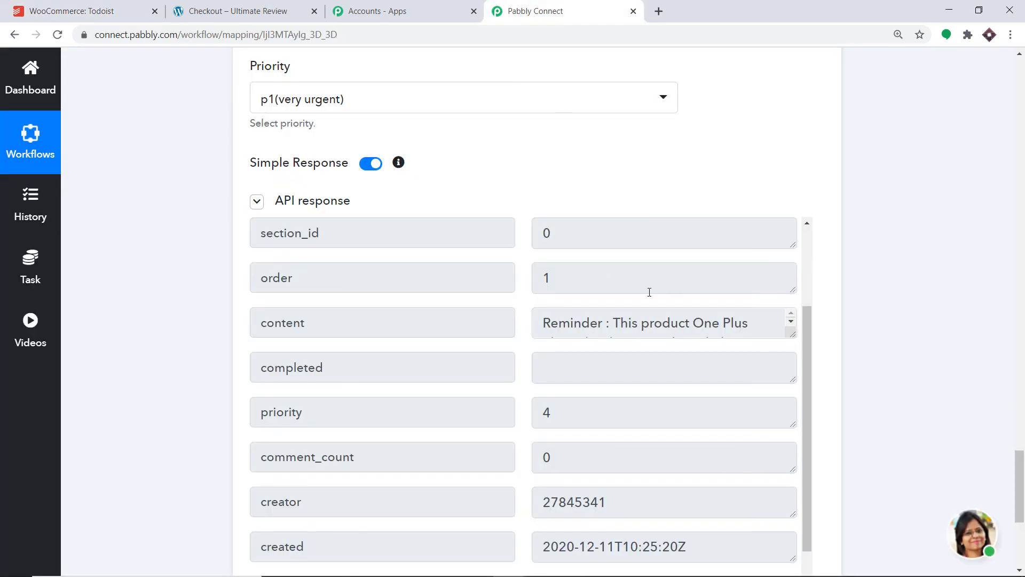
drag(1021, 488, 1024, 376)
click(651, 263)
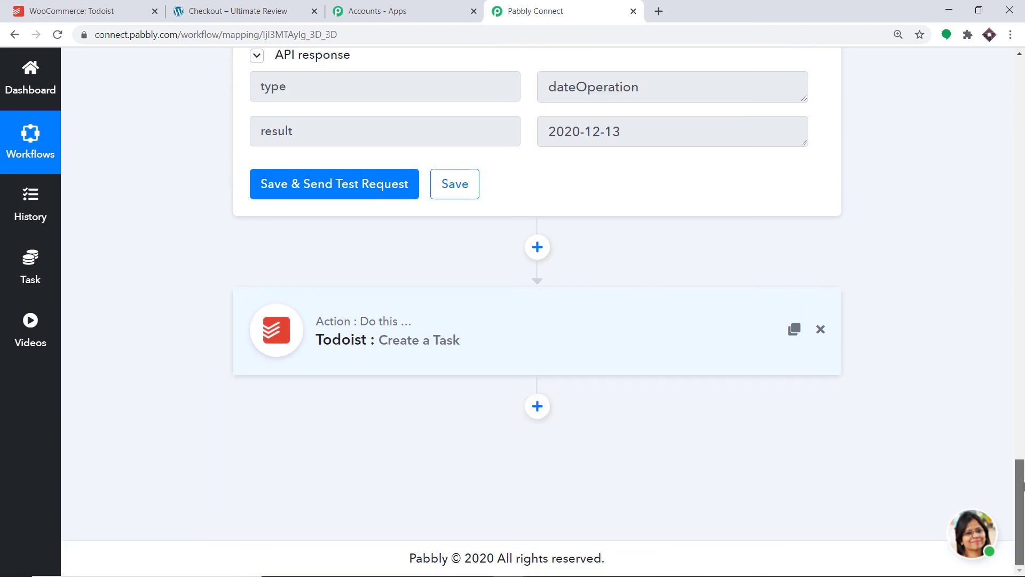
drag(1023, 486, 1023, 331)
click(589, 204)
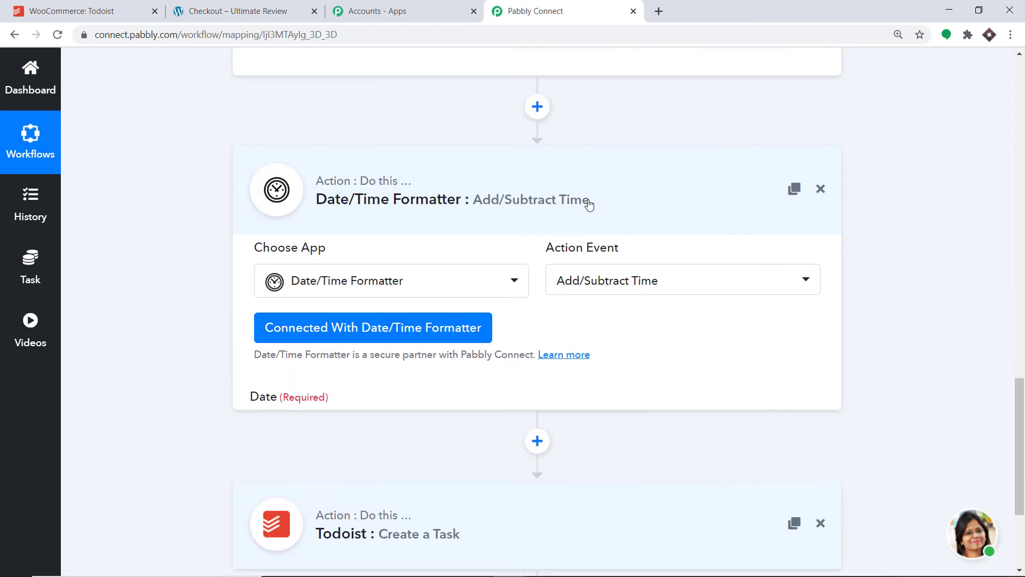
drag(1020, 458, 1014, 180)
click(615, 165)
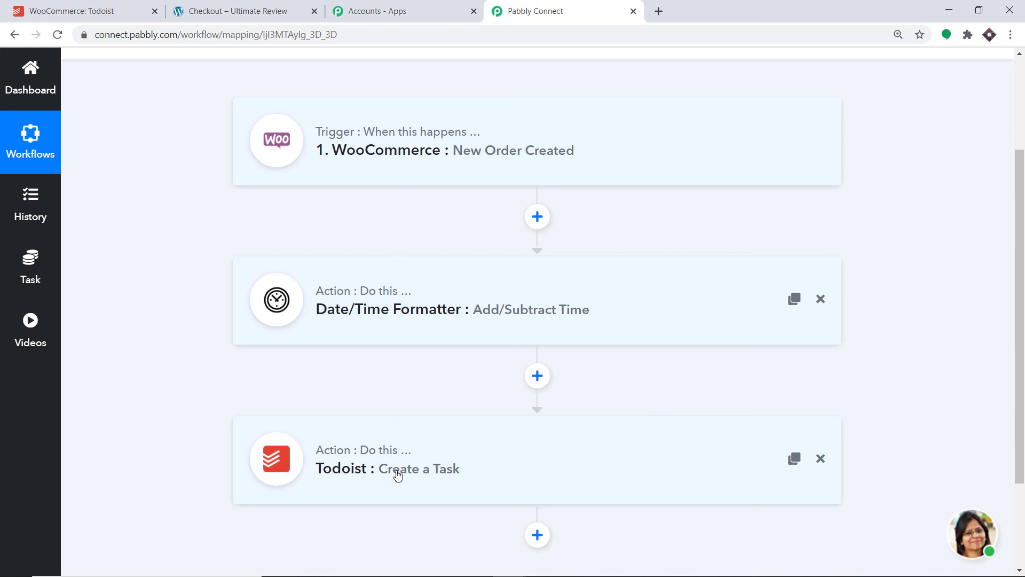
Step: Switch to the WordPress site and open the list of all products in its admin dashboard
click(233, 6)
mouse_move(92, 62)
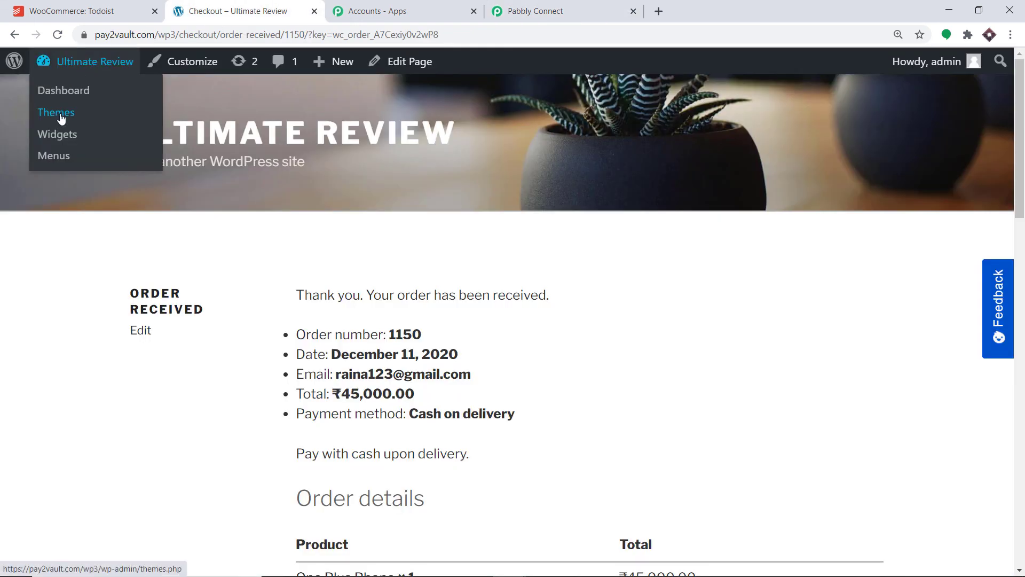
click(60, 119)
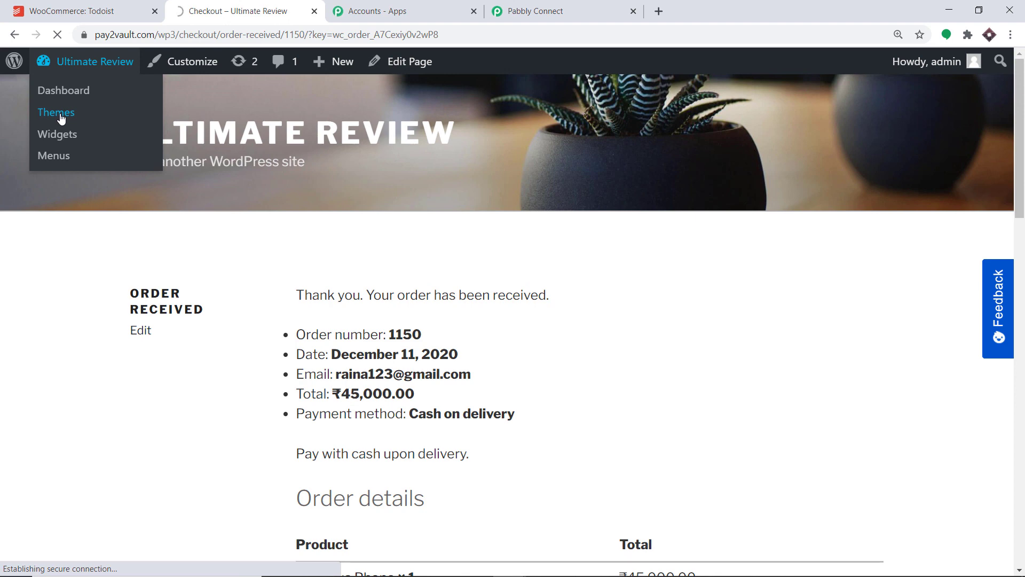
click(74, 89)
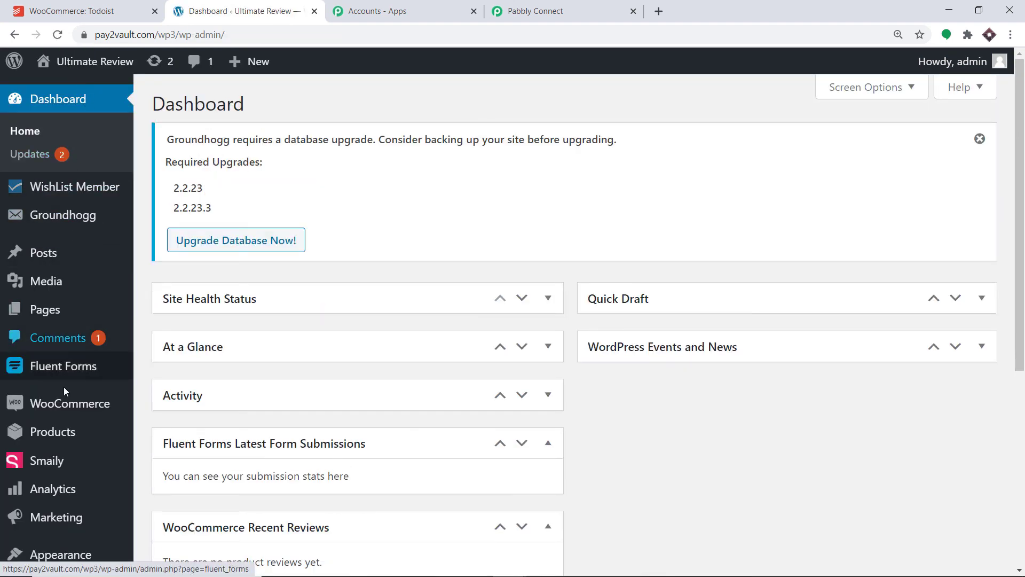
mouse_move(68, 444)
click(154, 434)
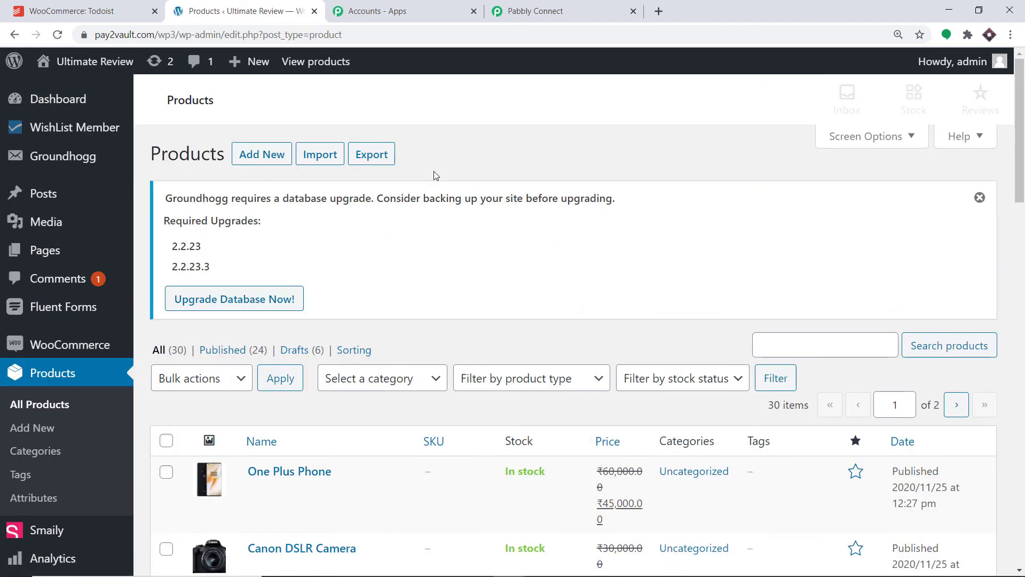
Step: View the upper Canon DSLR Camera product in the store, add one to the cart and proceed to checkout
scroll(433, 172, down, 5)
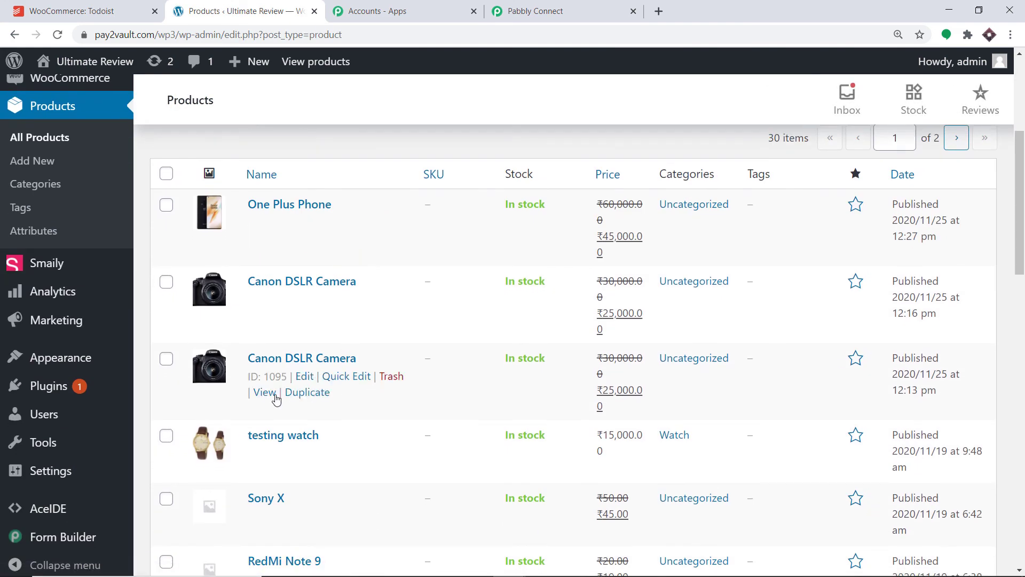
click(267, 316)
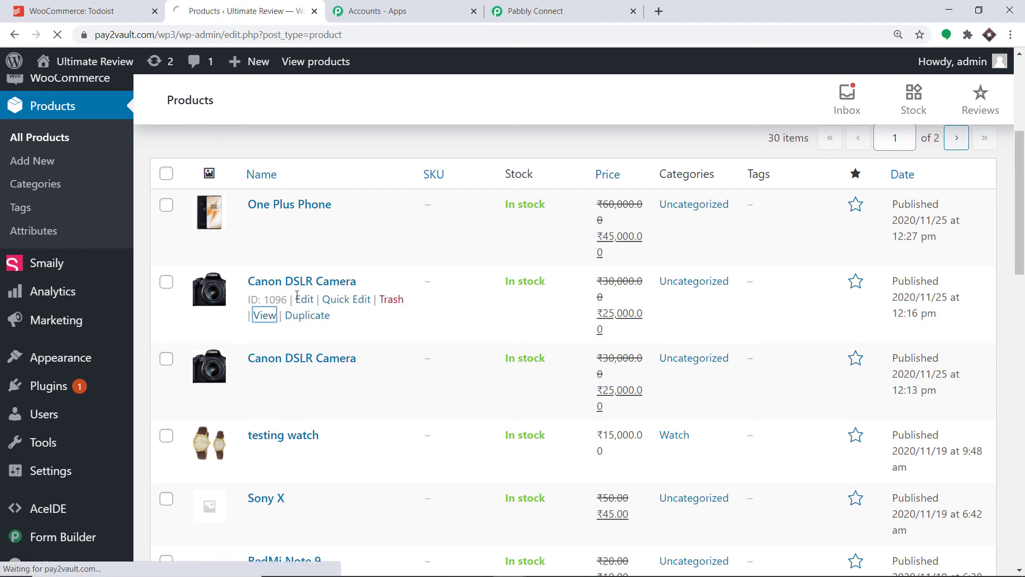
scroll(470, 235, down, 7)
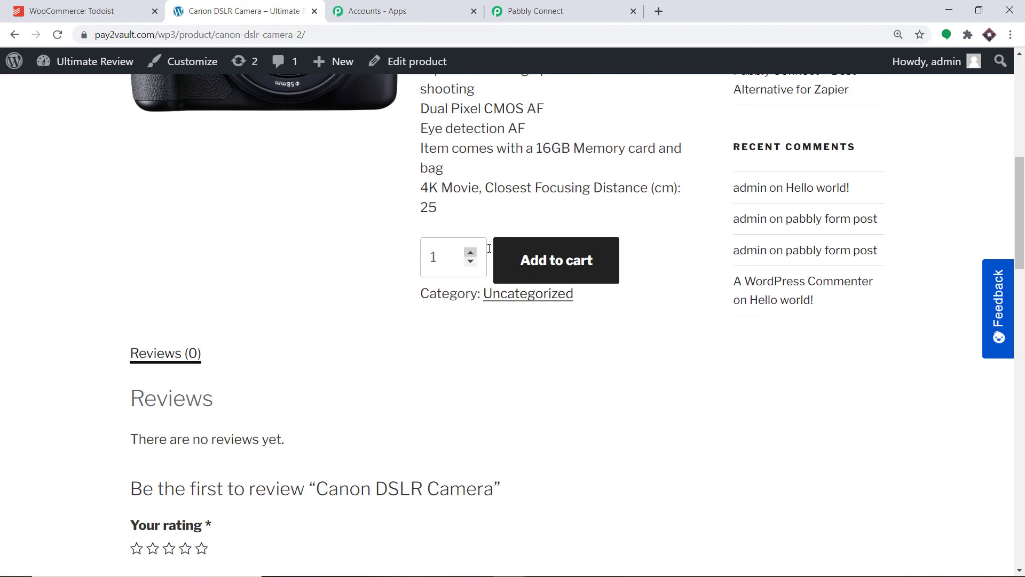
click(529, 256)
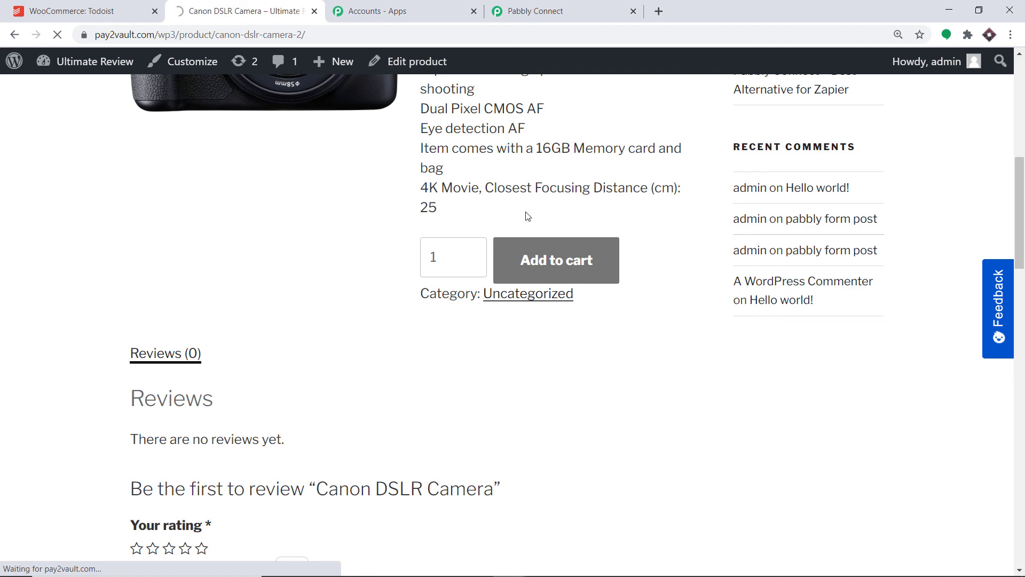
scroll(533, 268, down, 5)
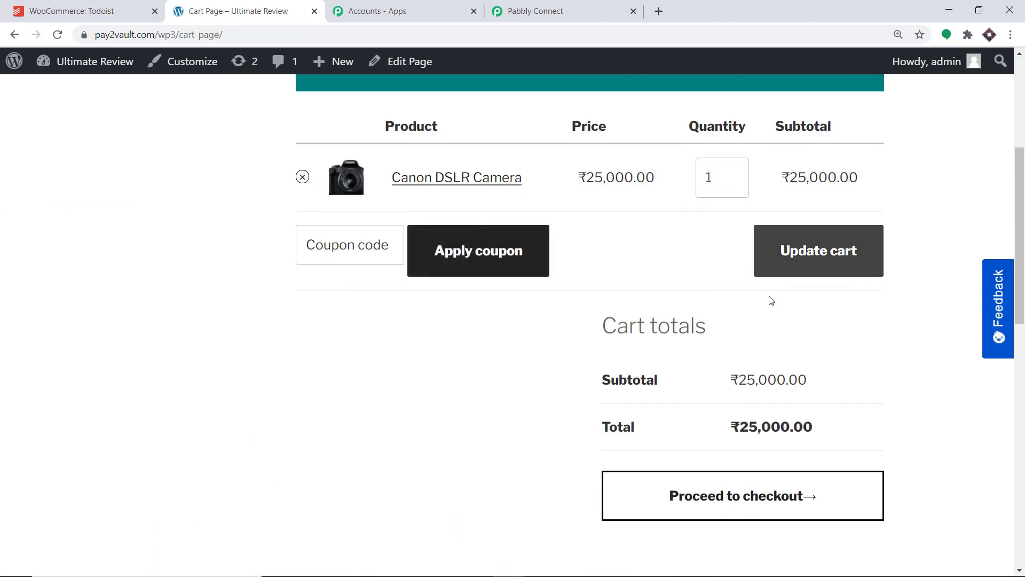
click(710, 505)
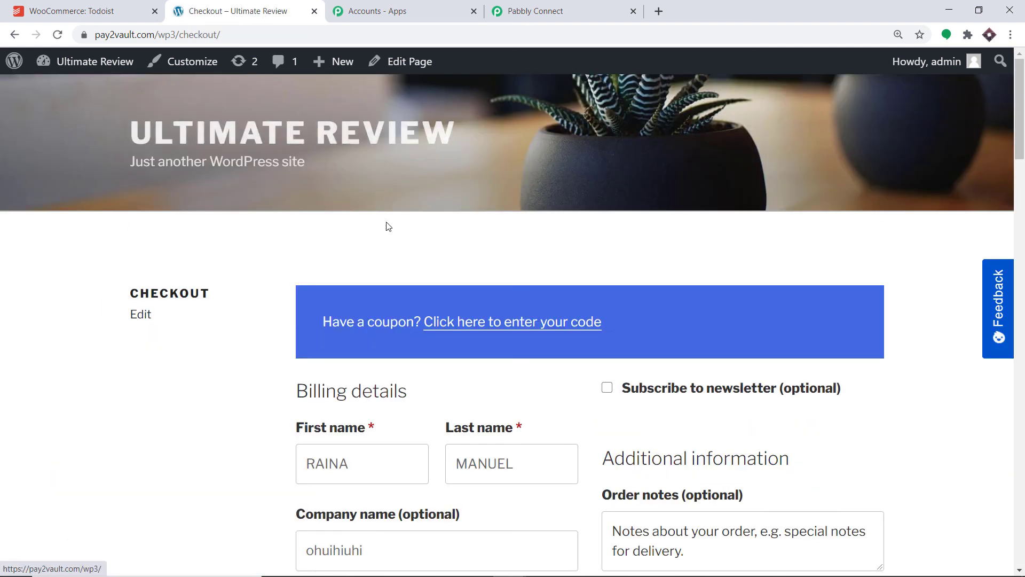
Step: Replace the checkout's billing details with another customer's saved autofill entry whose first name starts with "a"
scroll(398, 251, down, 3)
drag(385, 267, 278, 264)
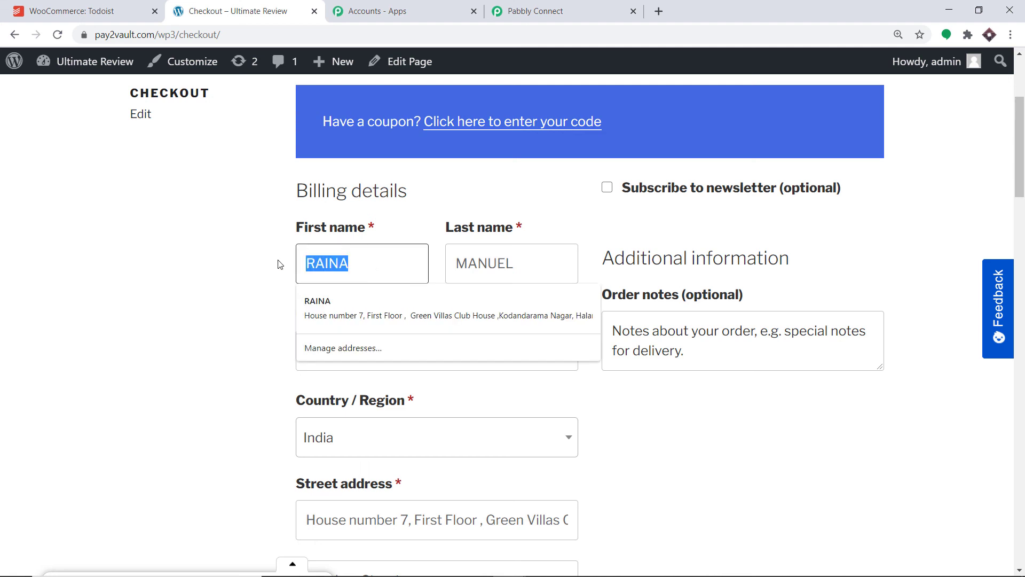
key(BackSpace)
text(a)
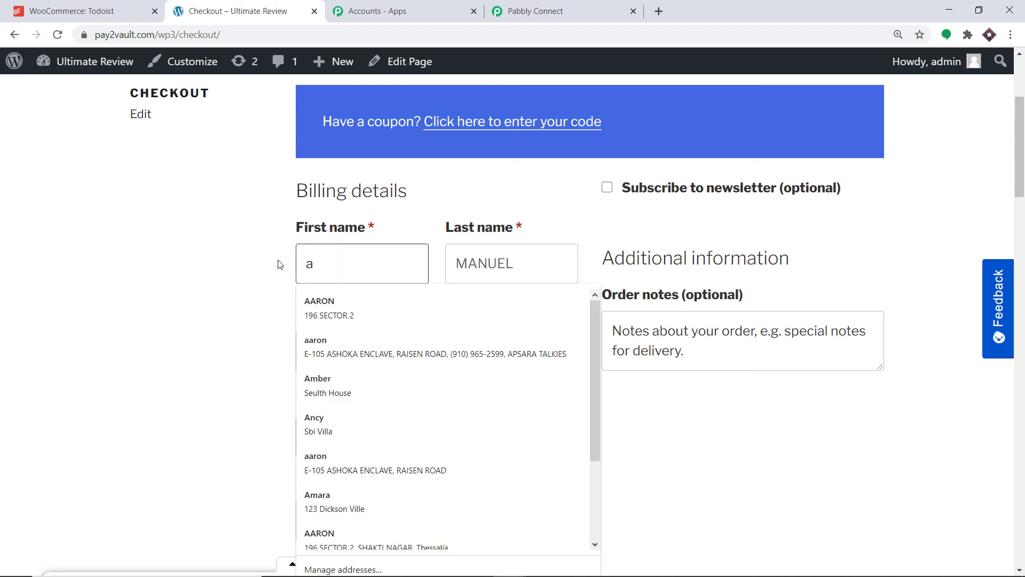
click(321, 307)
scroll(327, 304, down, 8)
scroll(395, 278, up, 3)
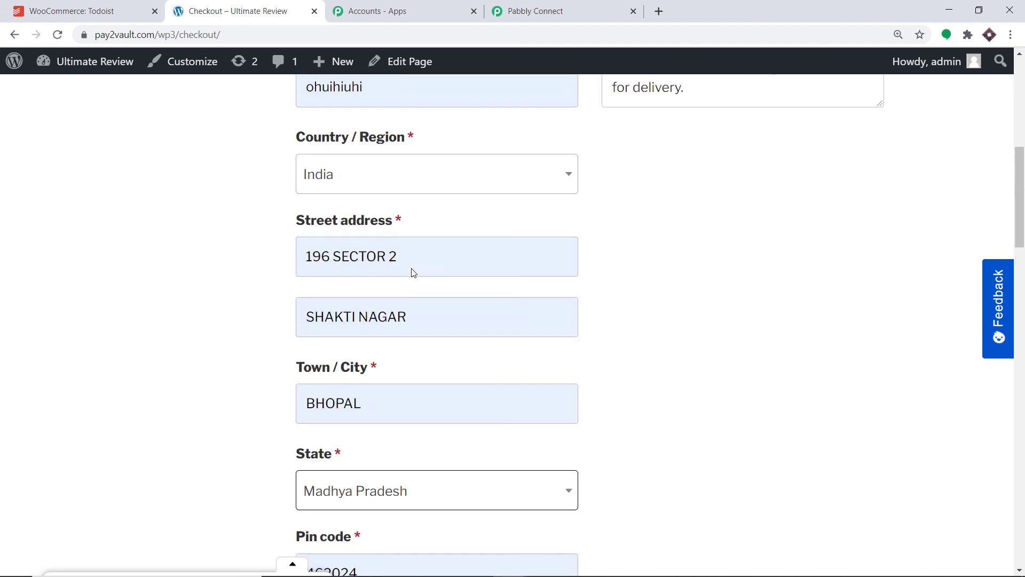
scroll(419, 247, up, 3)
scroll(442, 212, down, 8)
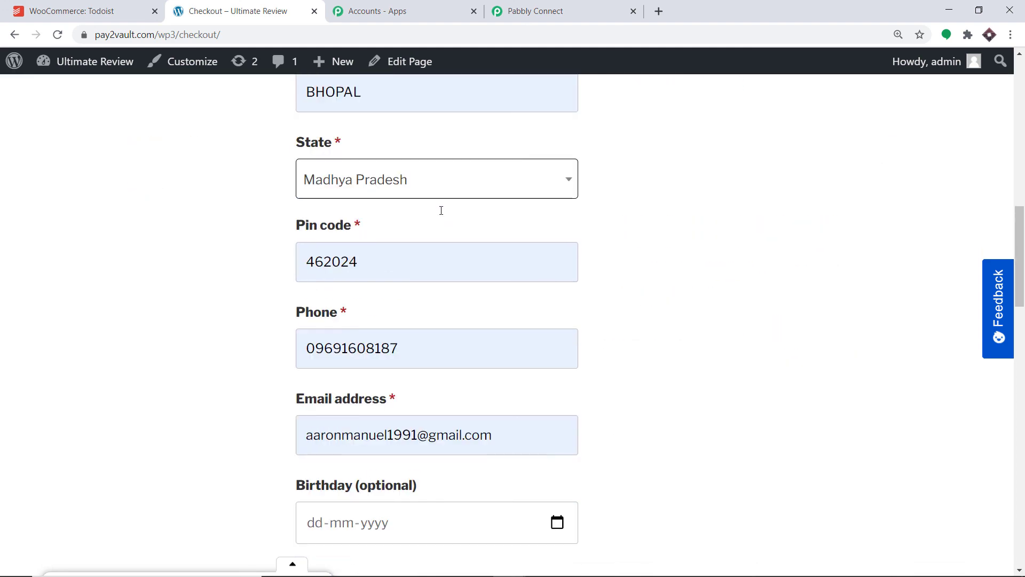
Step: Place the order with cash on delivery and check the WooCommerce project in Todoist for its task
scroll(442, 210, down, 5)
scroll(707, 345, down, 6)
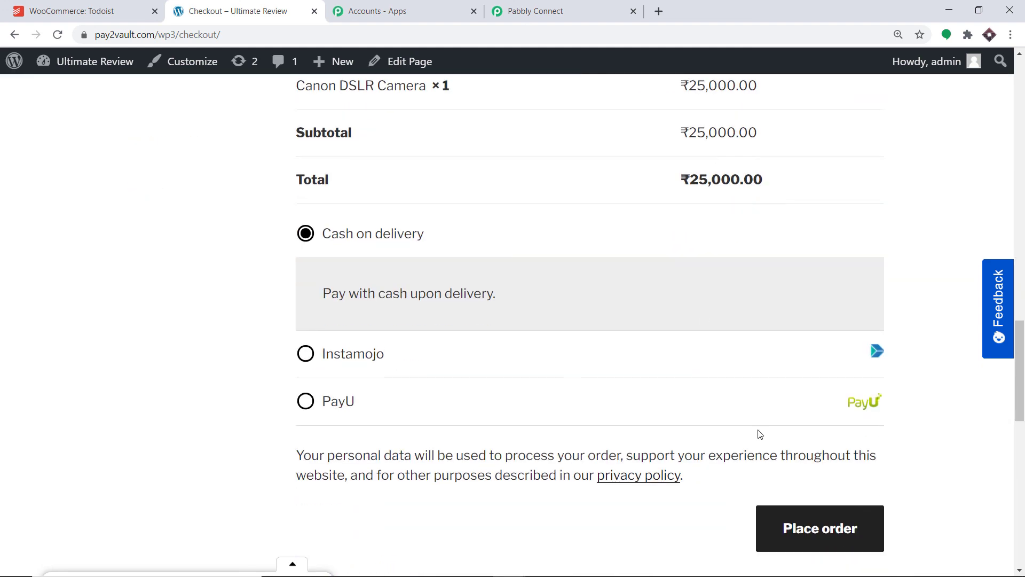
click(798, 528)
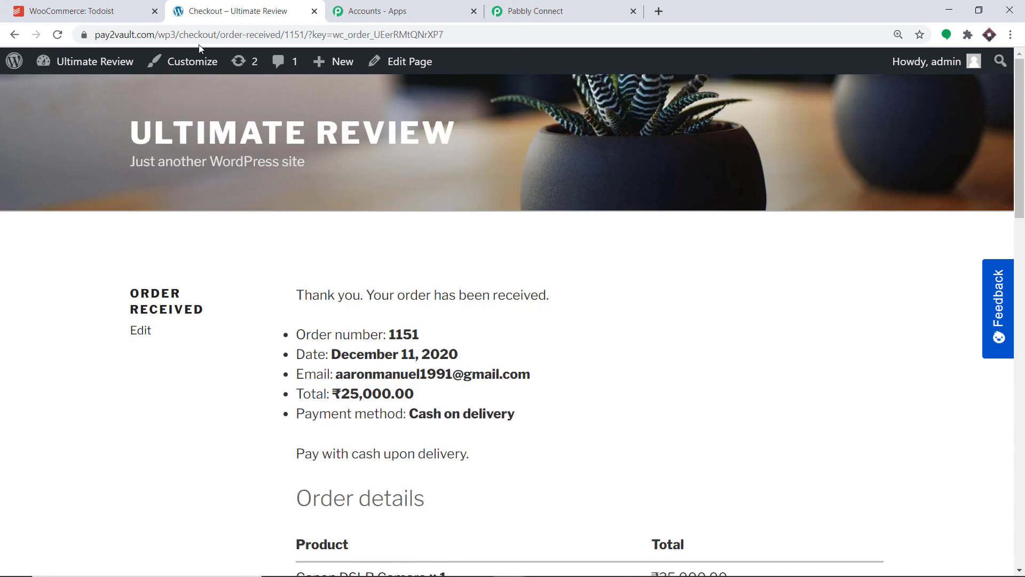
click(144, 6)
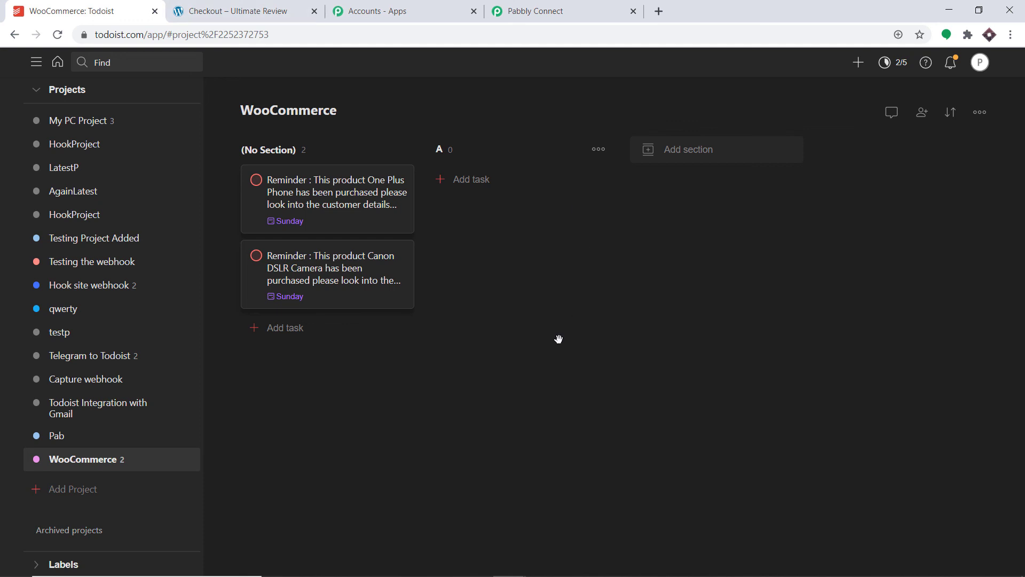